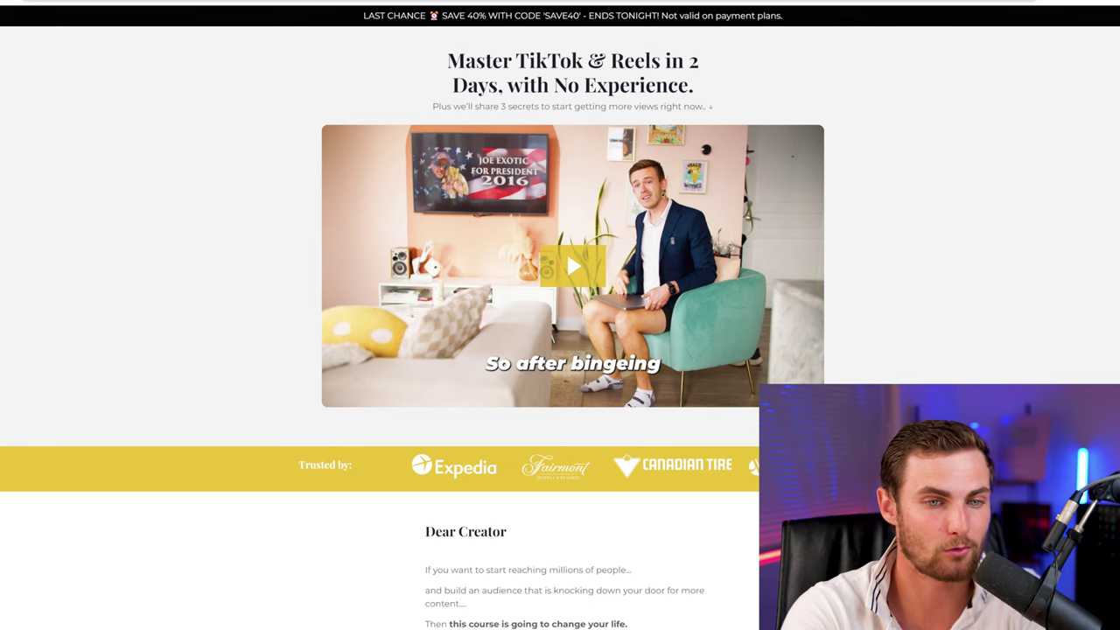
Examine the TikTok and Reels course sales page and the files inside the downloaded The Tiktok and Reels Creator Course folder
{"action": "scroll", "coordinate": [570, 109], "scroll_direction": "down", "scroll_amount": 15}
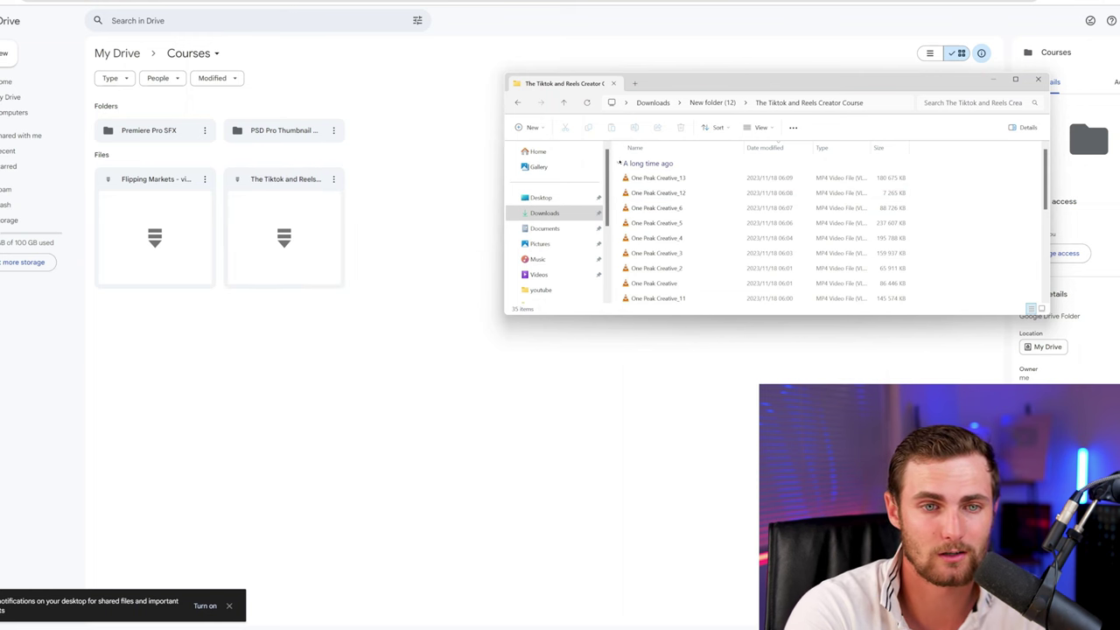
{"action": "key", "text": "alt+Up"}
{"action": "right_click", "coordinate": [652, 178]}
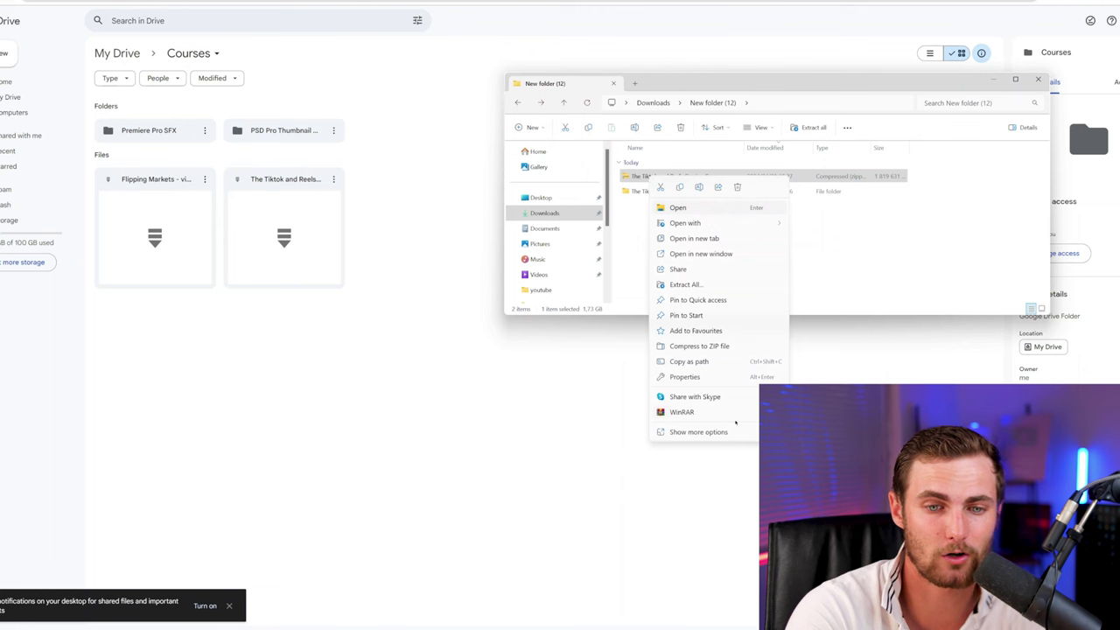
{"action": "key", "text": "Escape"}
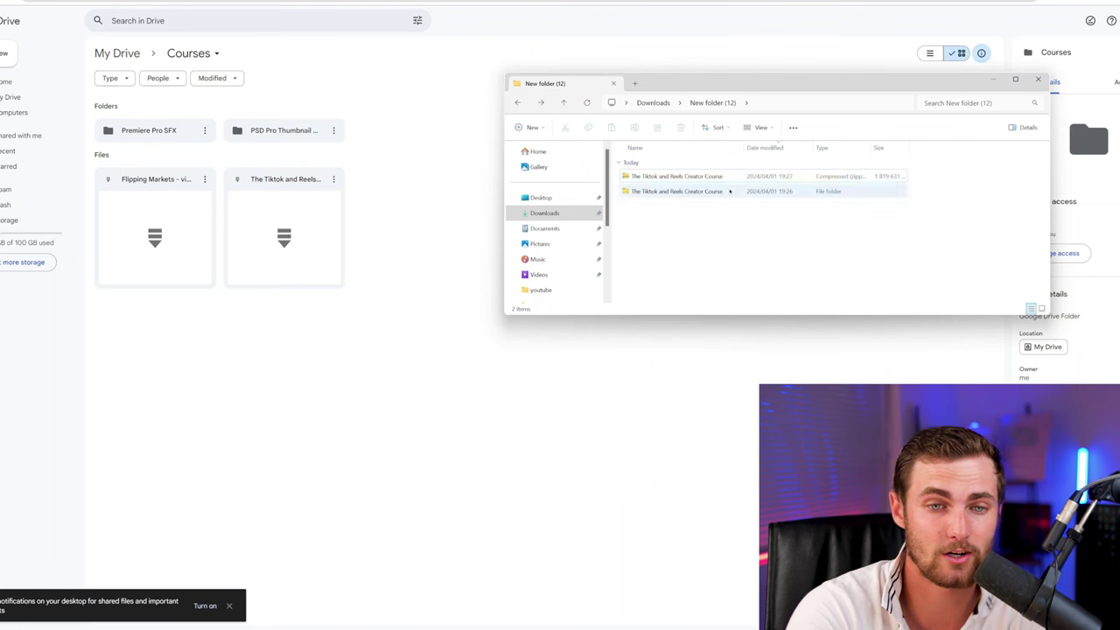
{"action": "left_click", "coordinate": [686, 192]}
{"action": "double_click", "coordinate": [686, 191]}
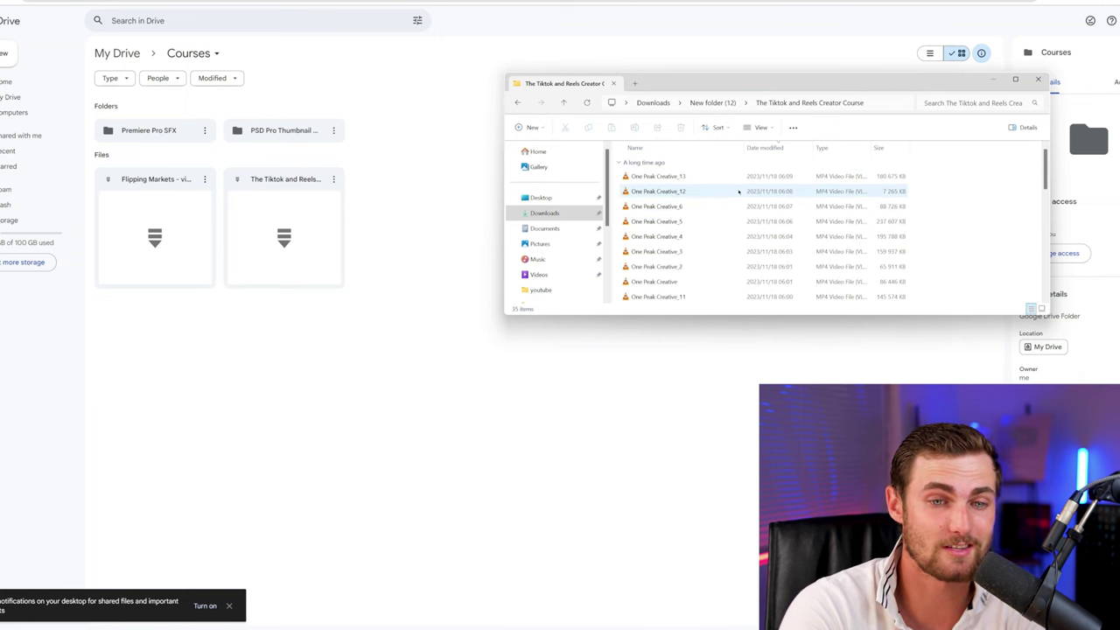
{"action": "scroll", "coordinate": [737, 192], "scroll_direction": "down", "scroll_amount": 5}
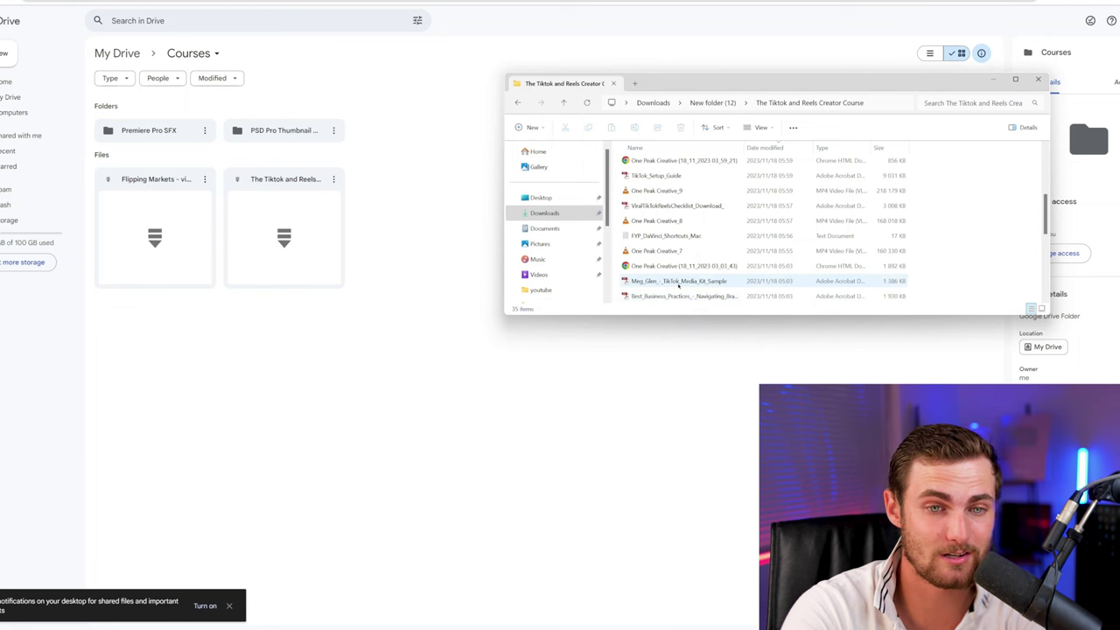
{"action": "scroll", "coordinate": [683, 274], "scroll_direction": "up", "scroll_amount": 2}
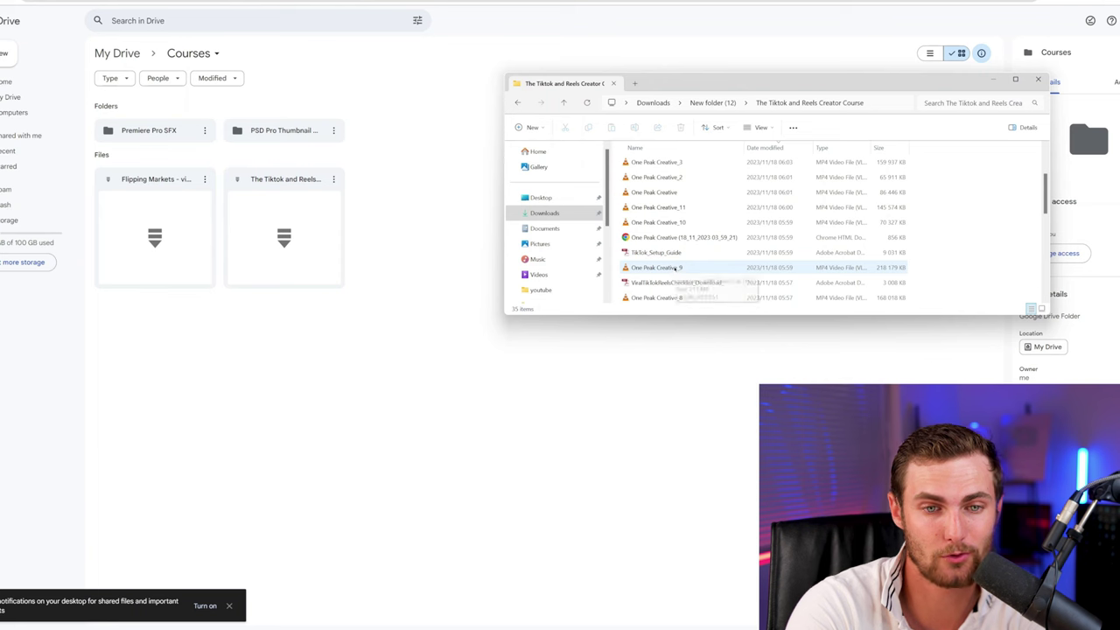
{"action": "scroll", "coordinate": [682, 273], "scroll_direction": "up", "scroll_amount": 2}
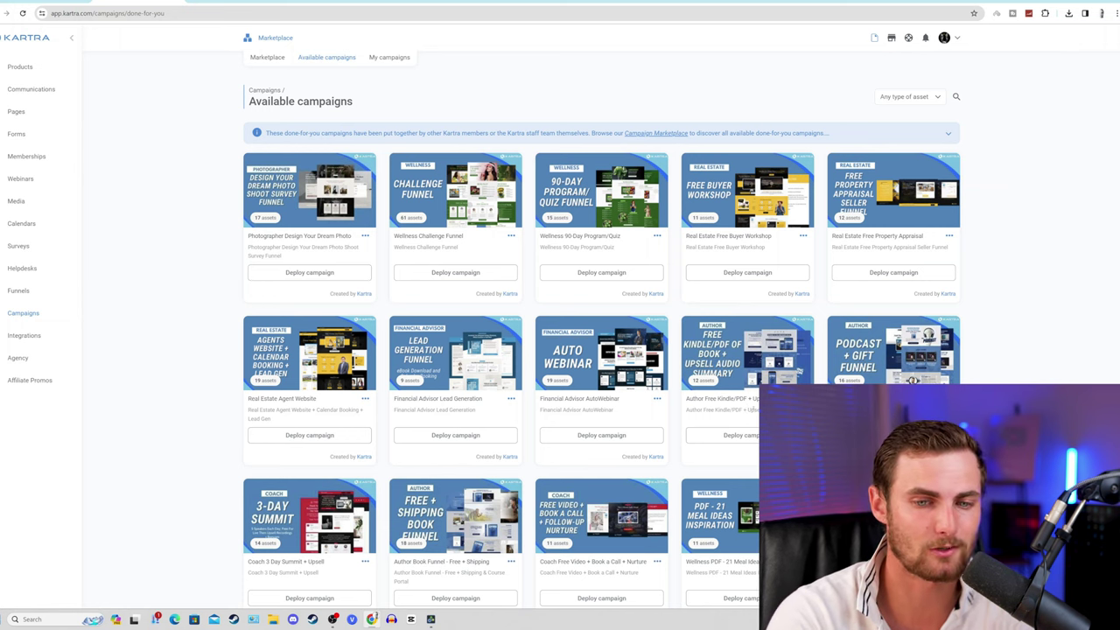
In Kartra, deploy the Author Free Kindle/PDF + Upsell campaign with the prefix "idplr"
{"action": "left_click", "coordinate": [749, 437]}
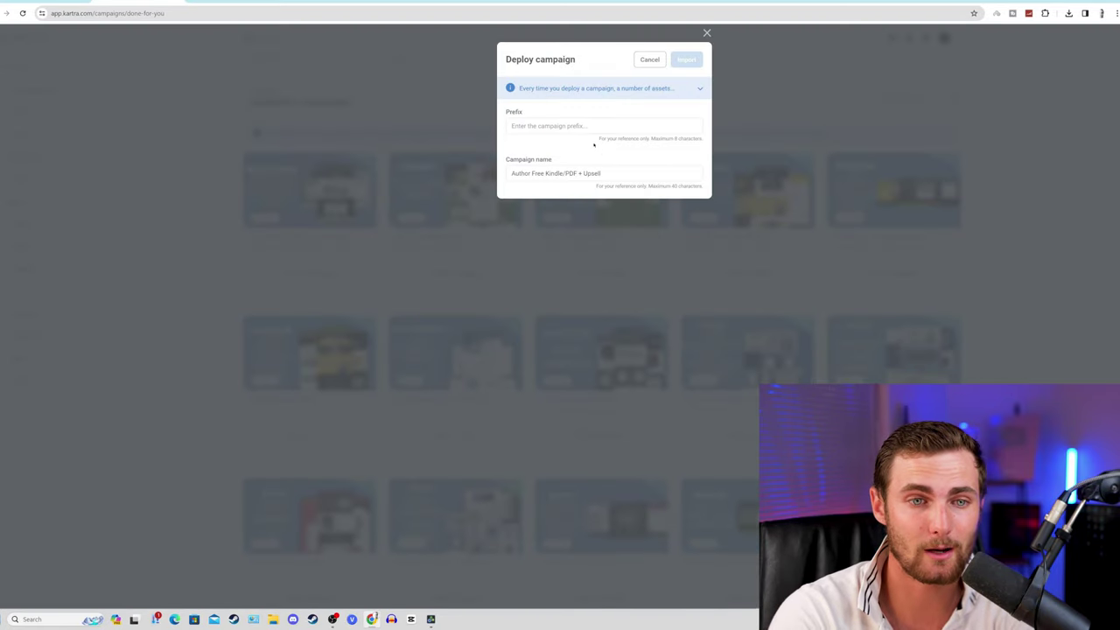
{"action": "left_click", "coordinate": [561, 126]}
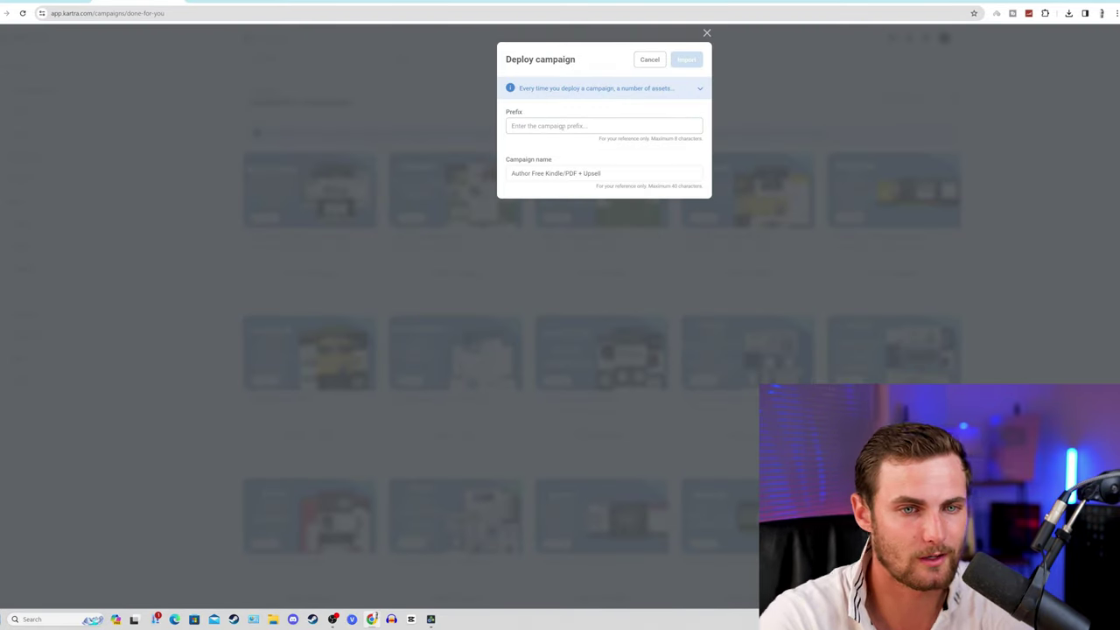
{"action": "type", "text": "idplr"}
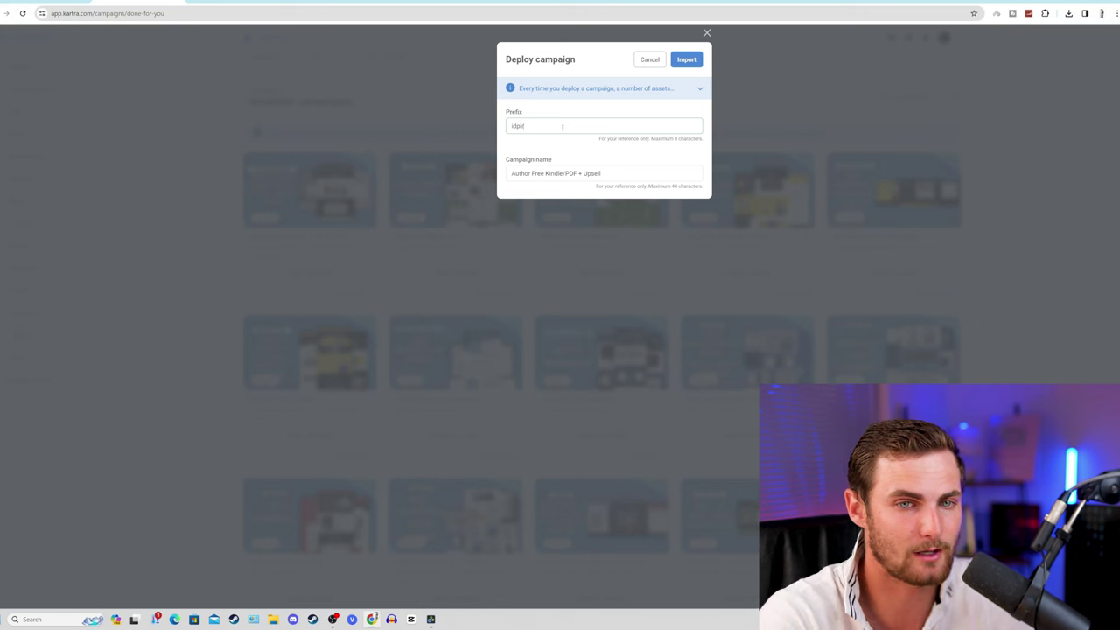
{"action": "left_click", "coordinate": [686, 63]}
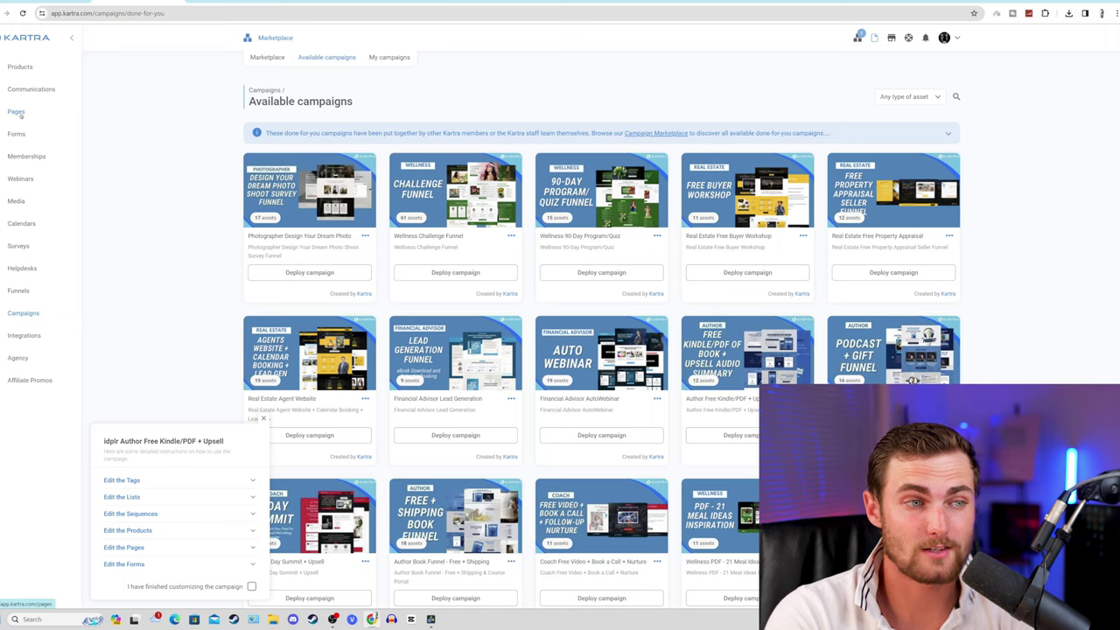
Show the pages of the Authors: Free Kindle / PDF Book site and dismiss the campaign instructions
{"action": "left_click", "coordinate": [19, 112]}
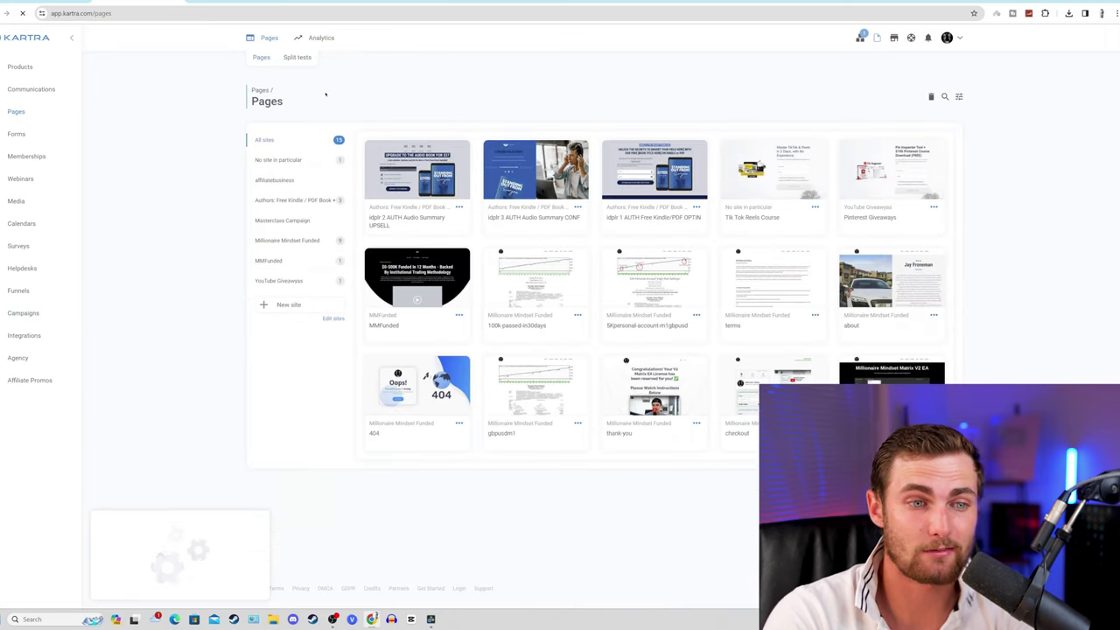
{"action": "left_click", "coordinate": [298, 199]}
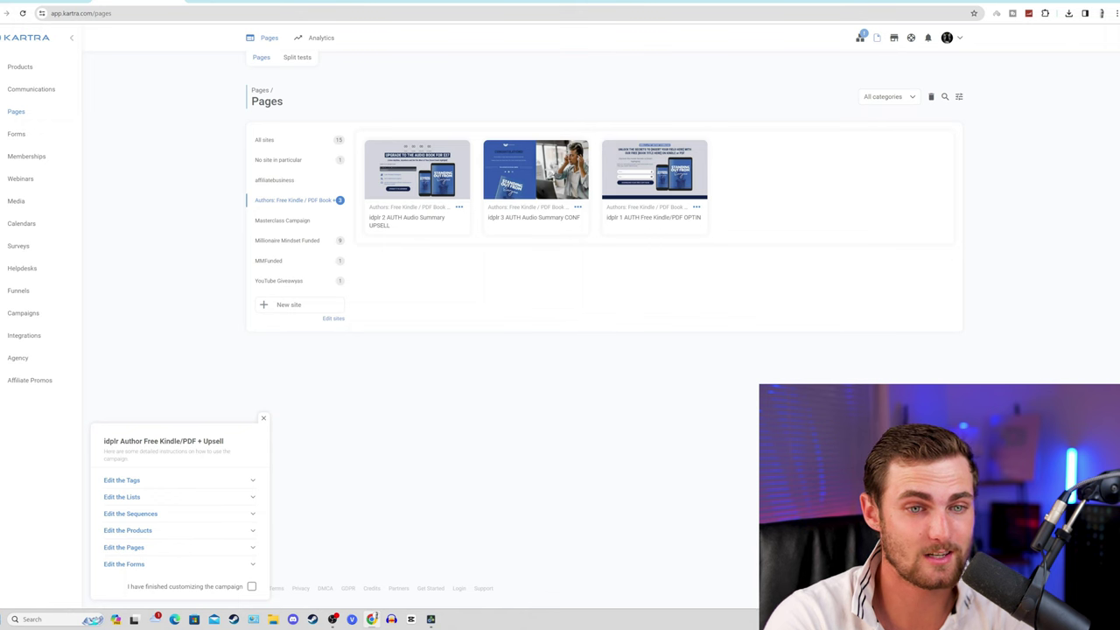
{"action": "mouse_move", "coordinate": [573, 186]}
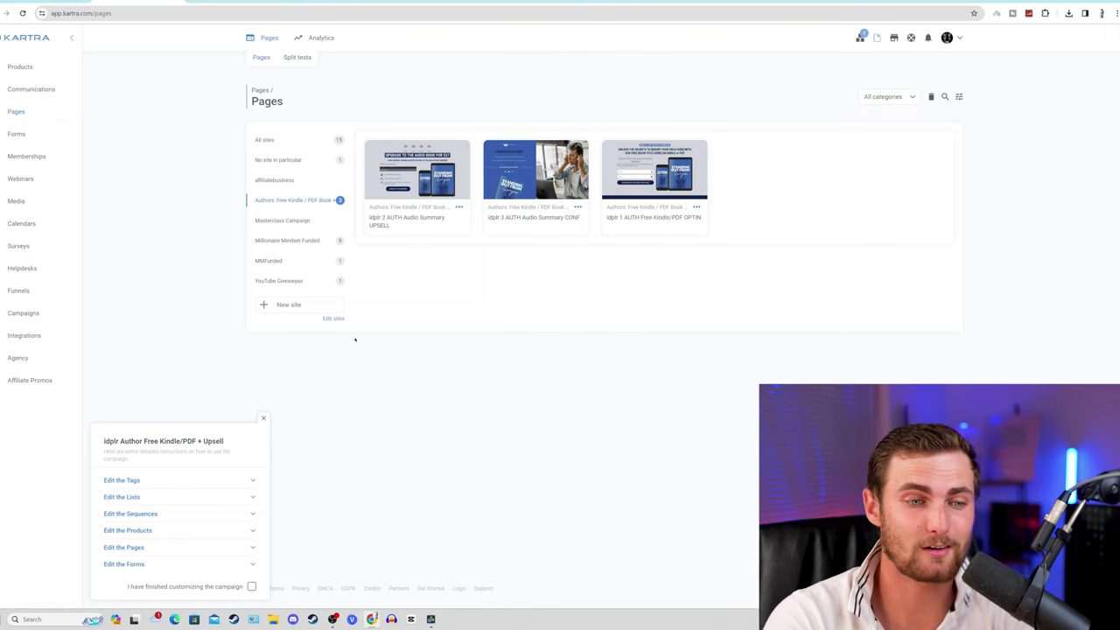
{"action": "left_click", "coordinate": [263, 418]}
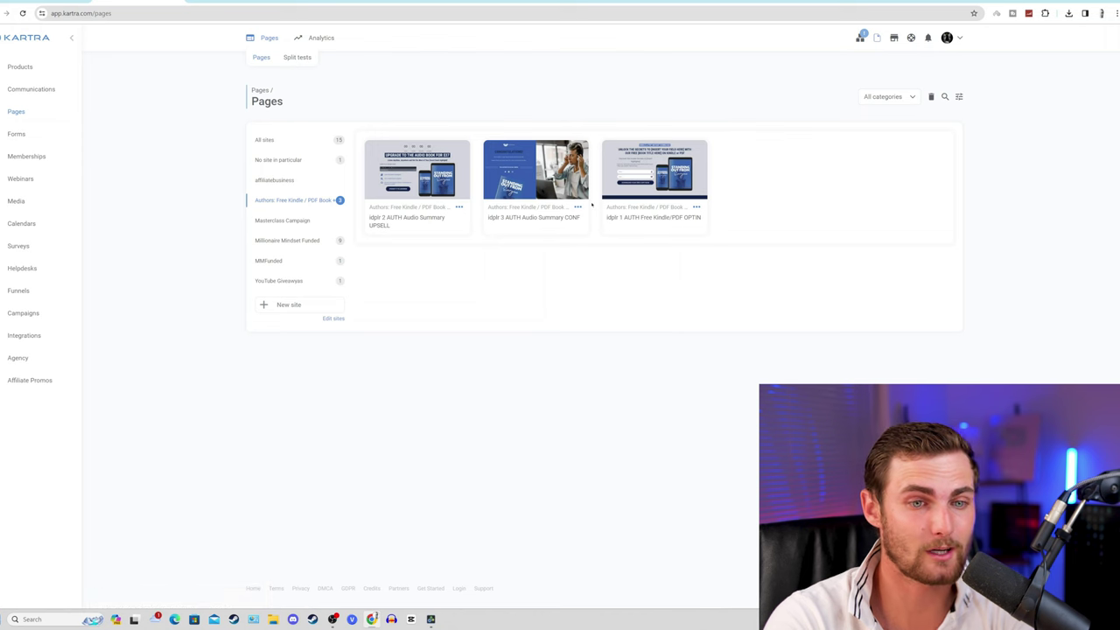
Open the idplr 3 AUTH Audio Summary CONF page for editing
{"action": "left_click", "coordinate": [577, 207]}
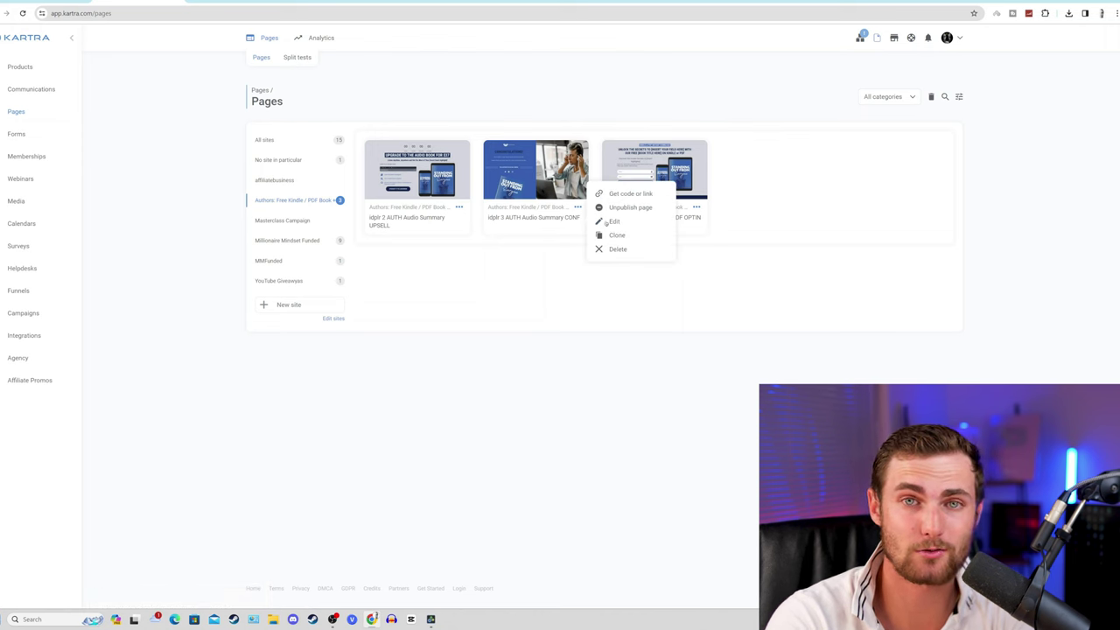
{"action": "left_click", "coordinate": [615, 221]}
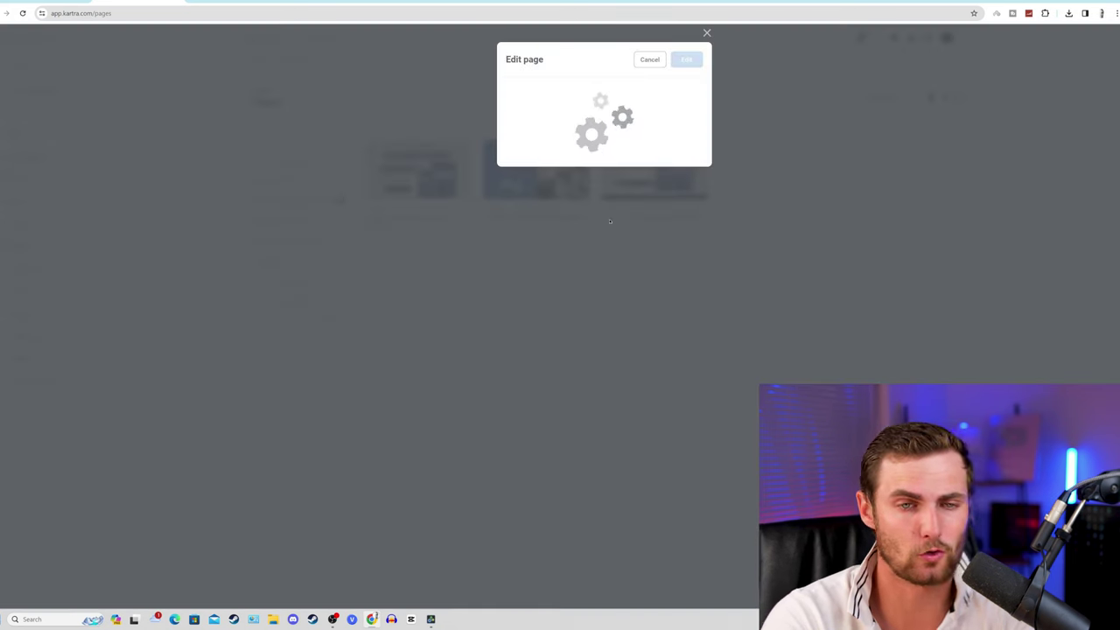
{"action": "left_click", "coordinate": [686, 60]}
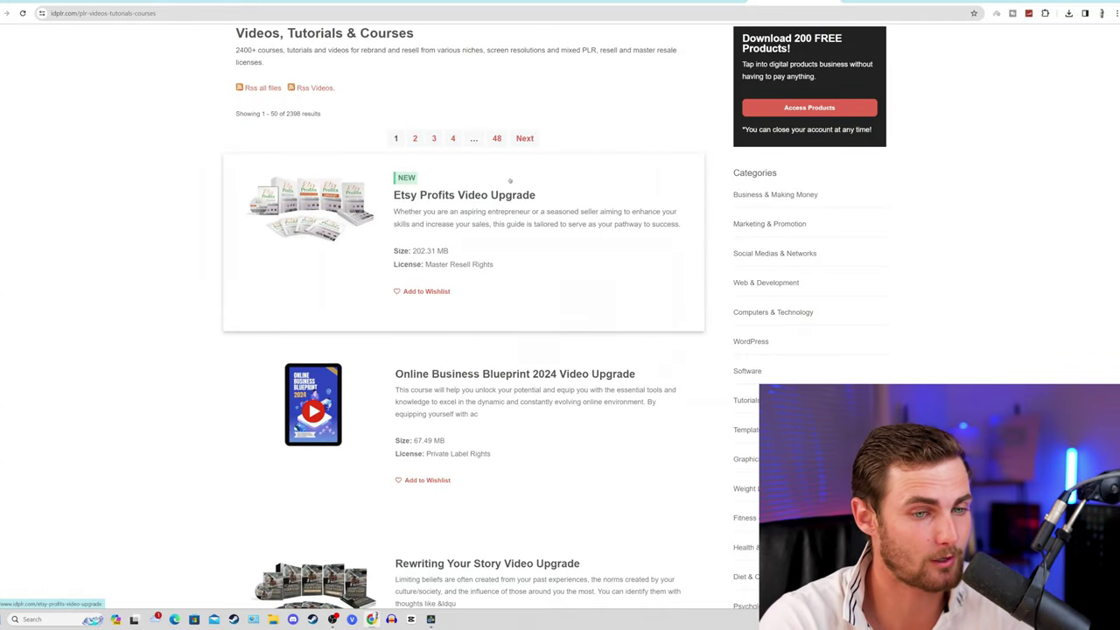
On IDPLR, browse the video courses and the eBooks & Reports category, and open the Etsy Profits product
{"action": "scroll", "coordinate": [510, 181], "scroll_direction": "up", "scroll_amount": 2}
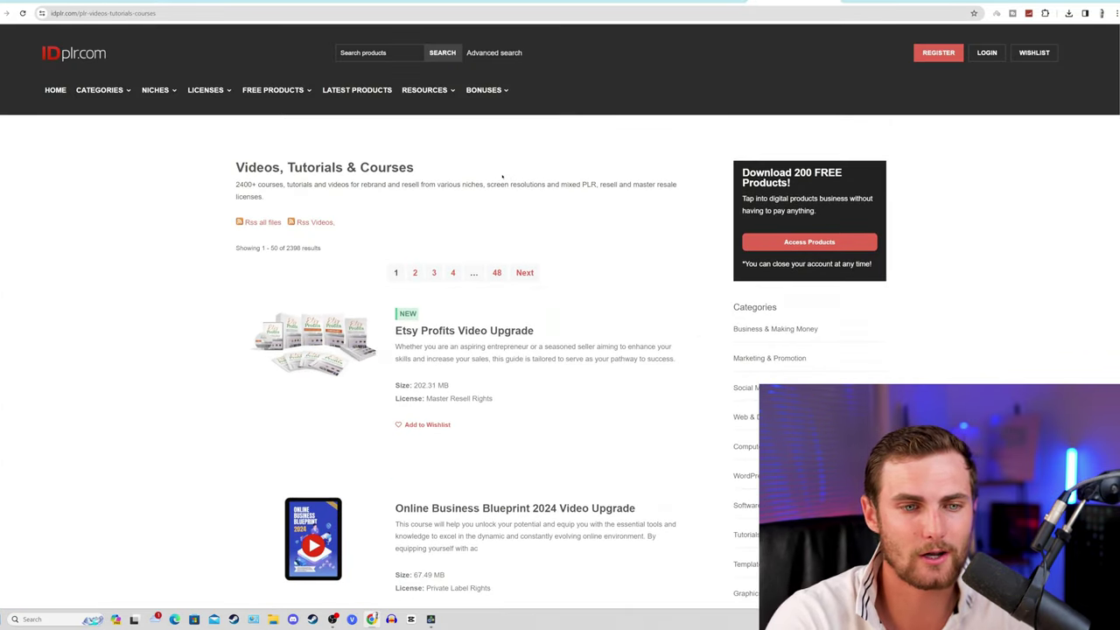
{"action": "scroll", "coordinate": [506, 184], "scroll_direction": "down", "scroll_amount": 2}
{"action": "scroll", "coordinate": [514, 205], "scroll_direction": "up", "scroll_amount": 2}
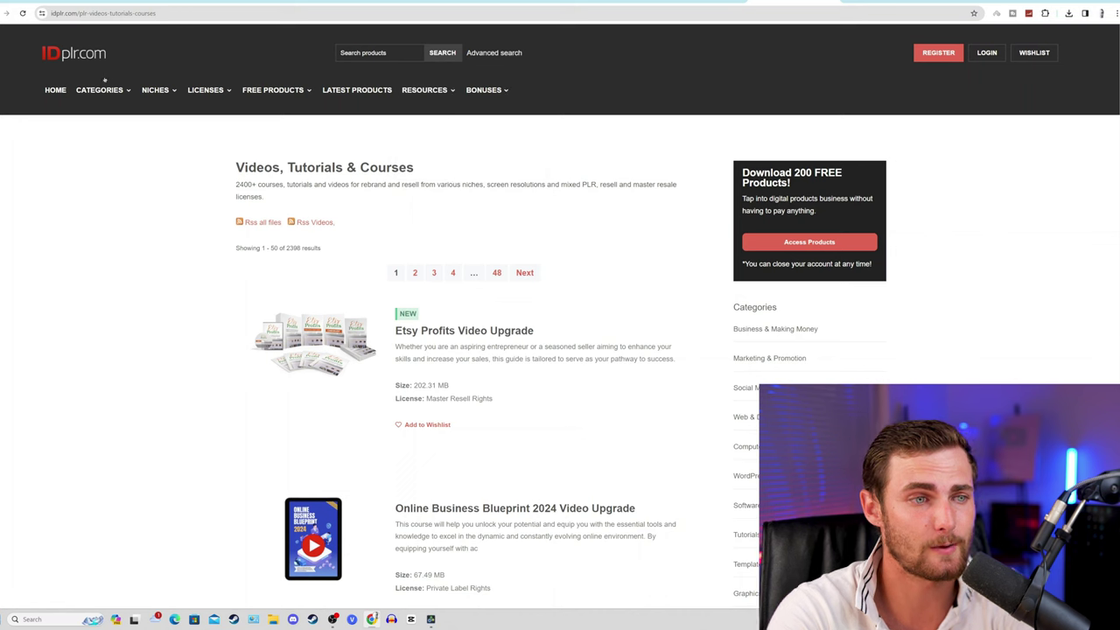
{"action": "mouse_move", "coordinate": [107, 93]}
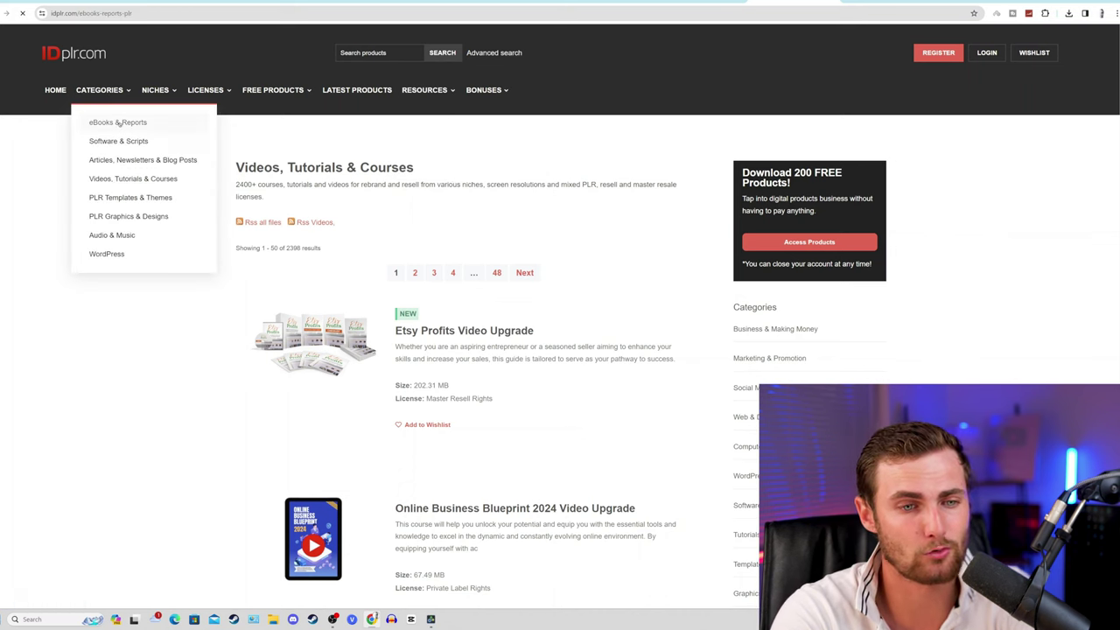
{"action": "scroll", "coordinate": [555, 149], "scroll_direction": "down", "scroll_amount": 3}
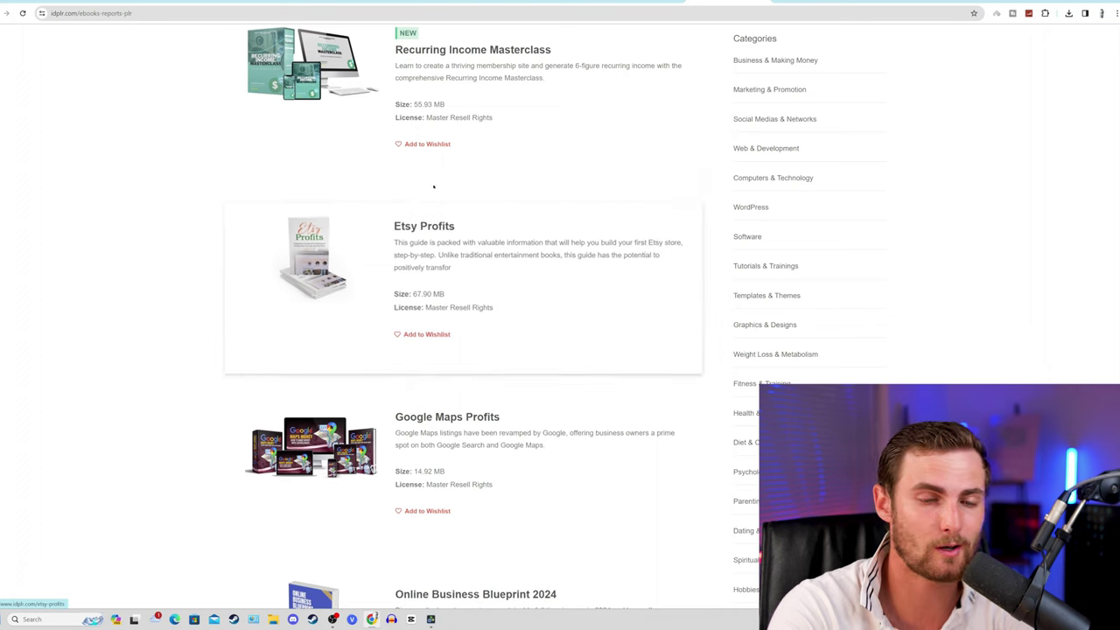
{"action": "left_click", "coordinate": [436, 226]}
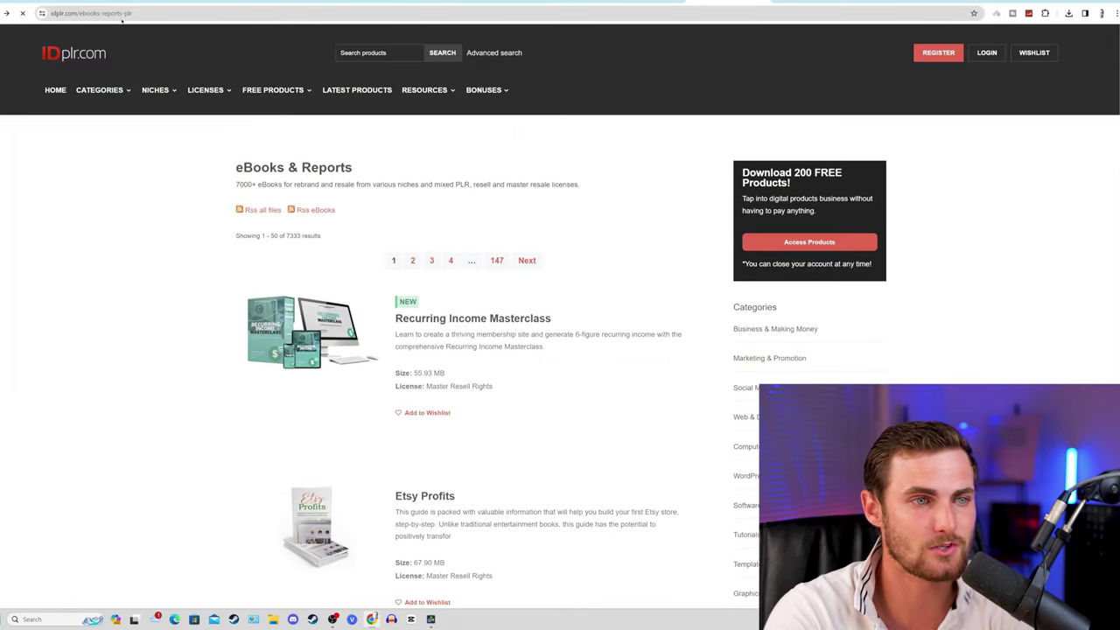
Open Etsy Profits Video Upgrade under Videos, Tutorials & Courses and select both downloaded Etsy archives in File Explorer
{"action": "mouse_move", "coordinate": [99, 91]}
{"action": "left_click", "coordinate": [131, 178]}
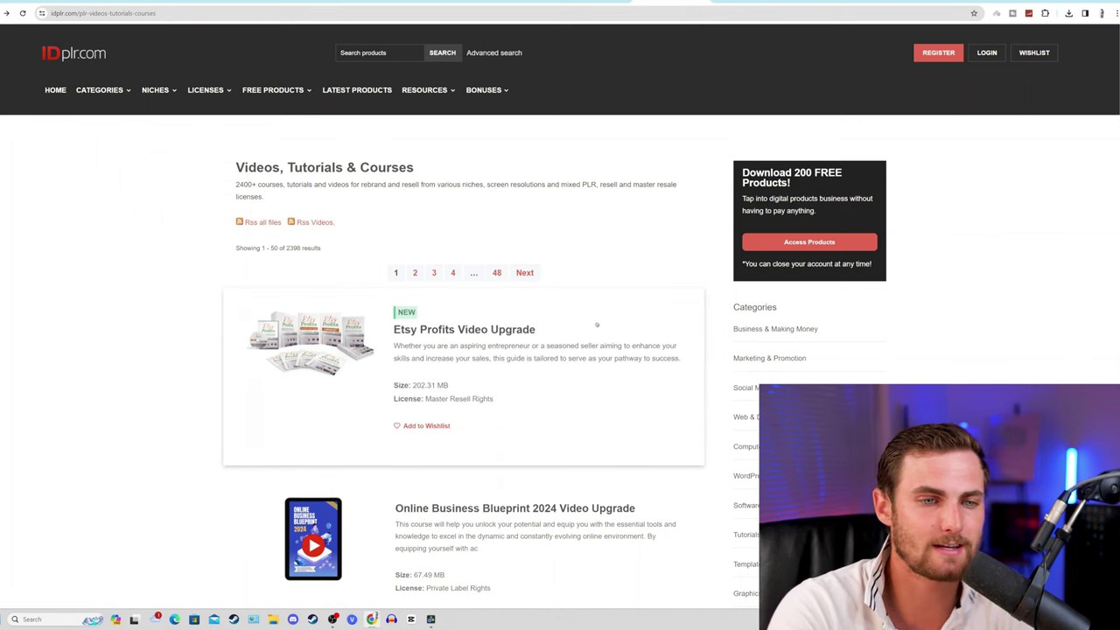
{"action": "left_click", "coordinate": [576, 329]}
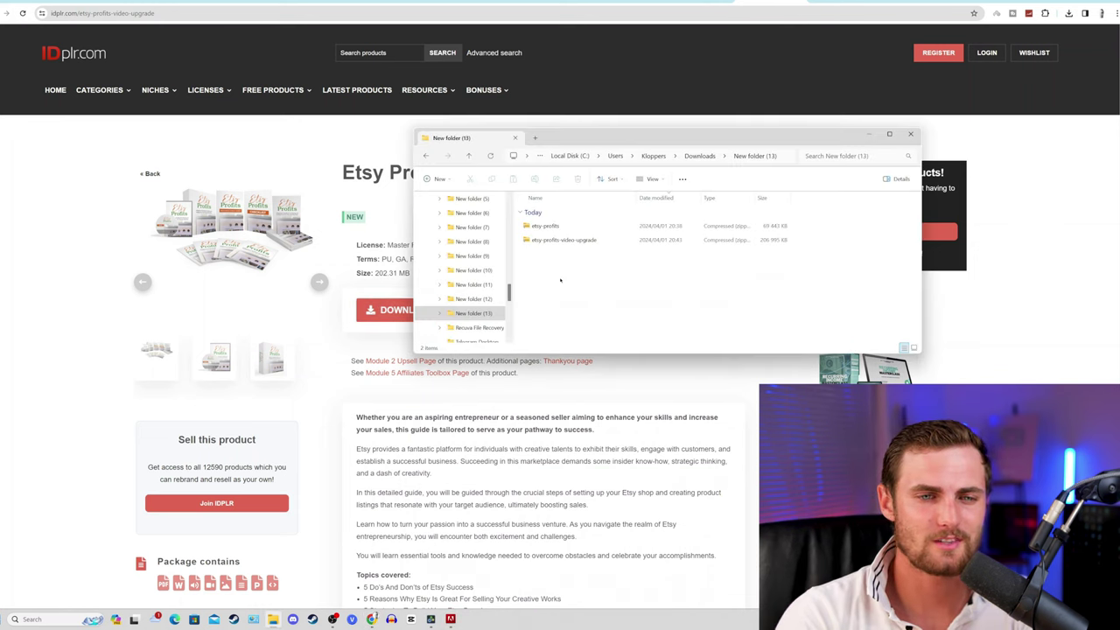
{"action": "left_click_drag", "start_coordinate": [561, 284], "coordinate": [592, 230]}
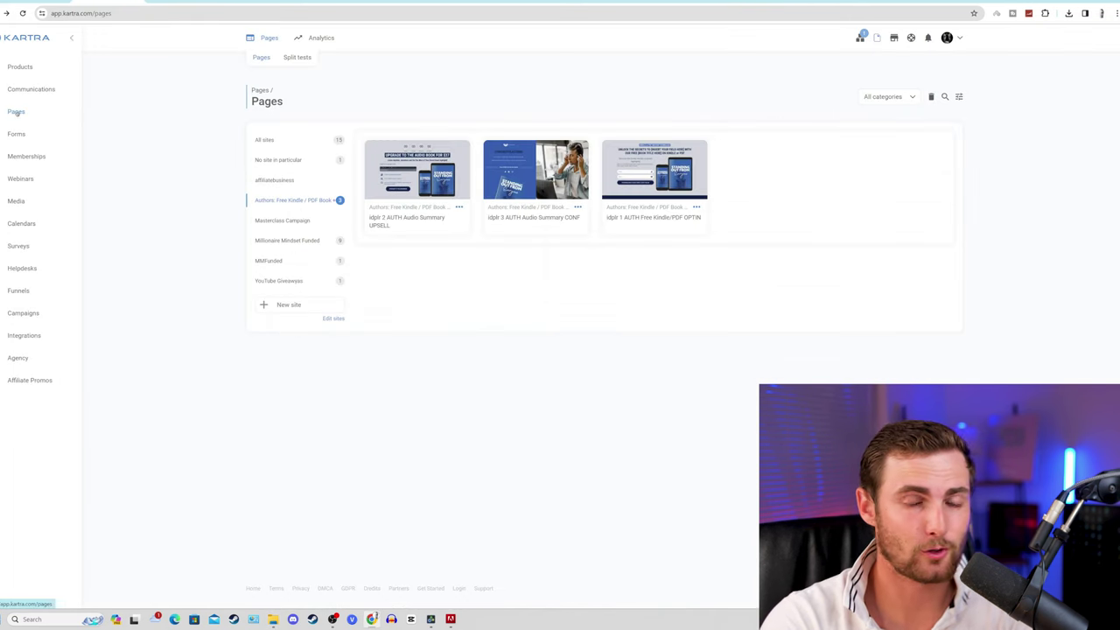
Back in Kartra's page list, open the idplr 1 AUTH Free Kindle/PDF OPTIN page for editing
{"action": "left_click", "coordinate": [16, 112]}
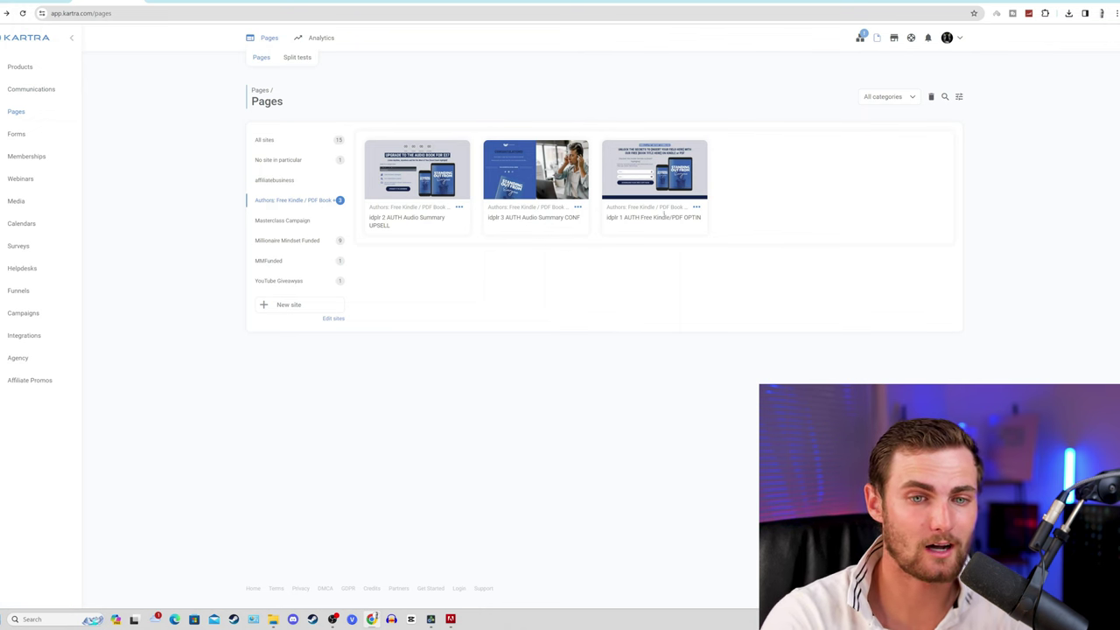
{"action": "left_click_drag", "start_coordinate": [606, 219], "coordinate": [680, 218]}
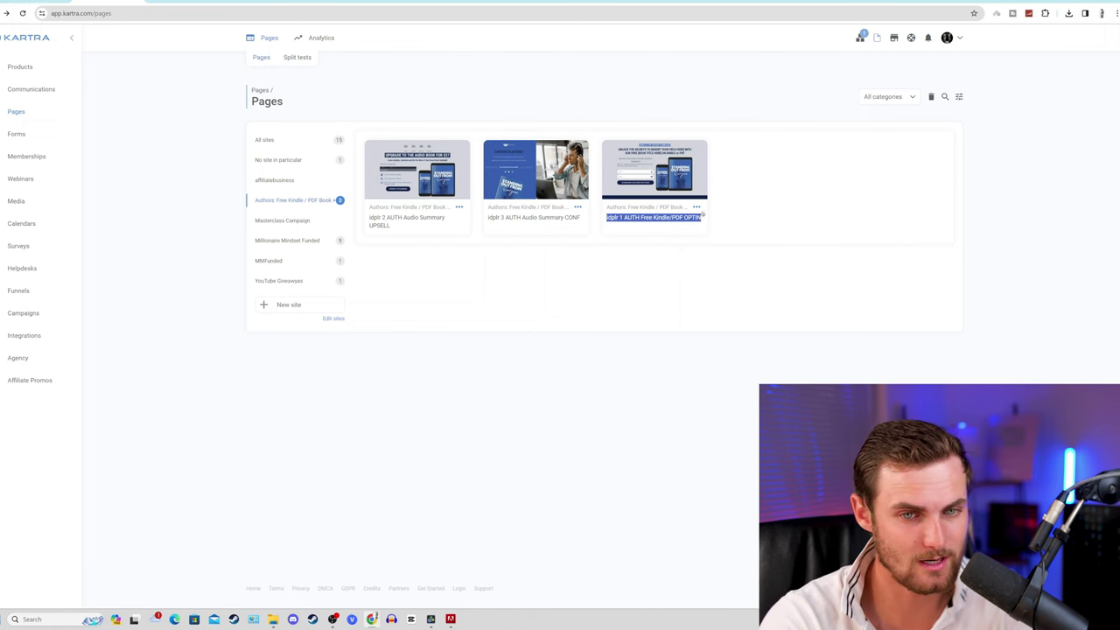
{"action": "left_click", "coordinate": [696, 207]}
{"action": "left_click", "coordinate": [736, 223]}
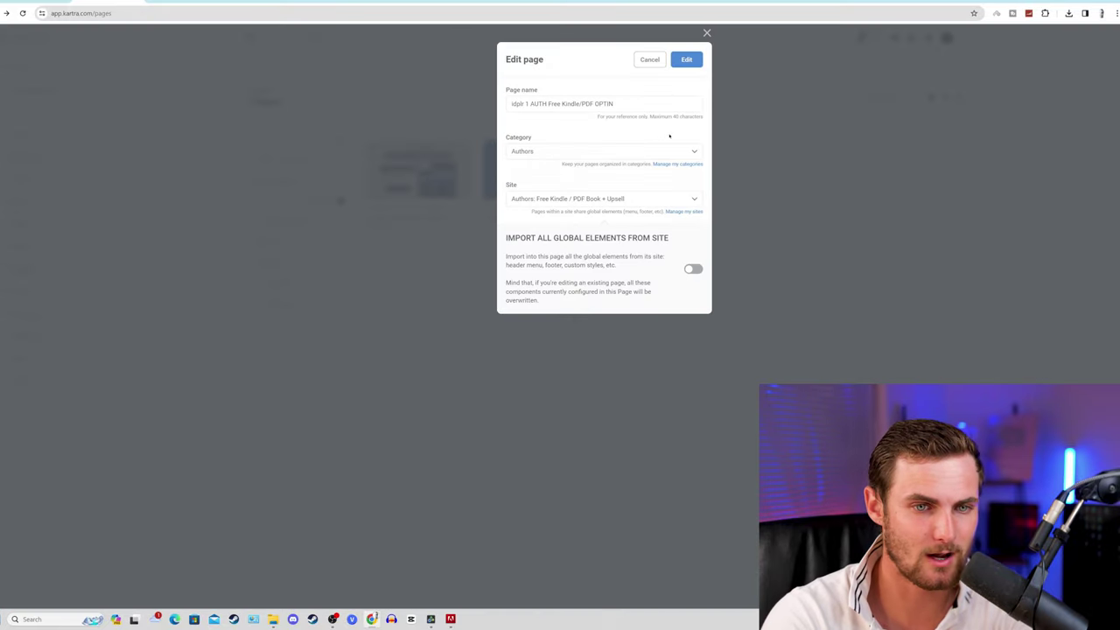
{"action": "left_click", "coordinate": [690, 61]}
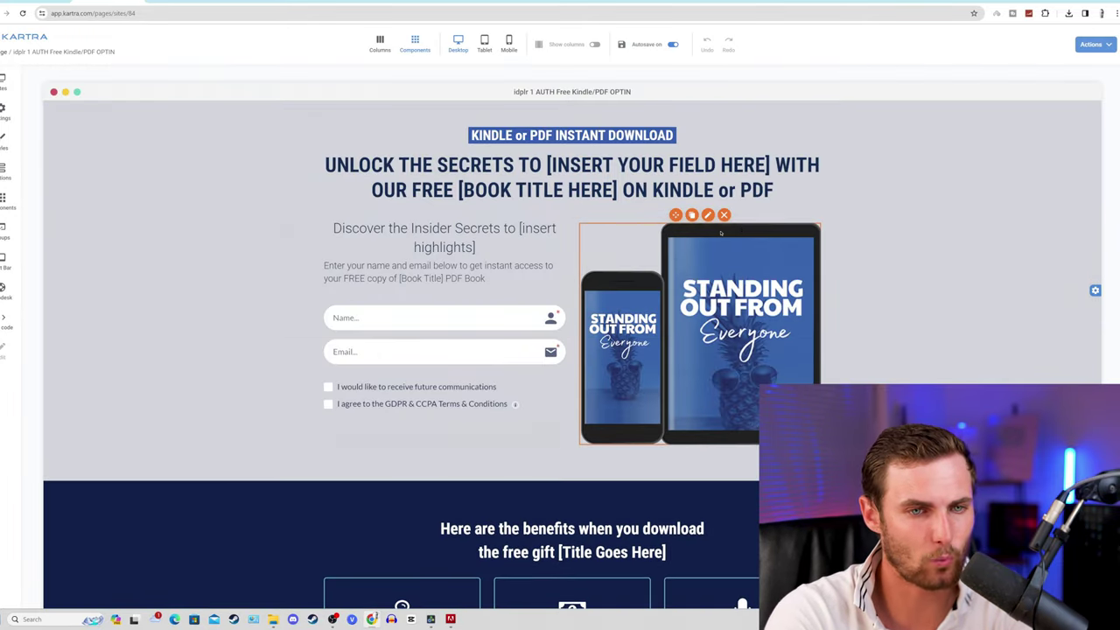
Switch to File Explorer and extract the etsy-profits archive into its current folder with WinRAR
{"action": "key", "text": "alt+Tab"}
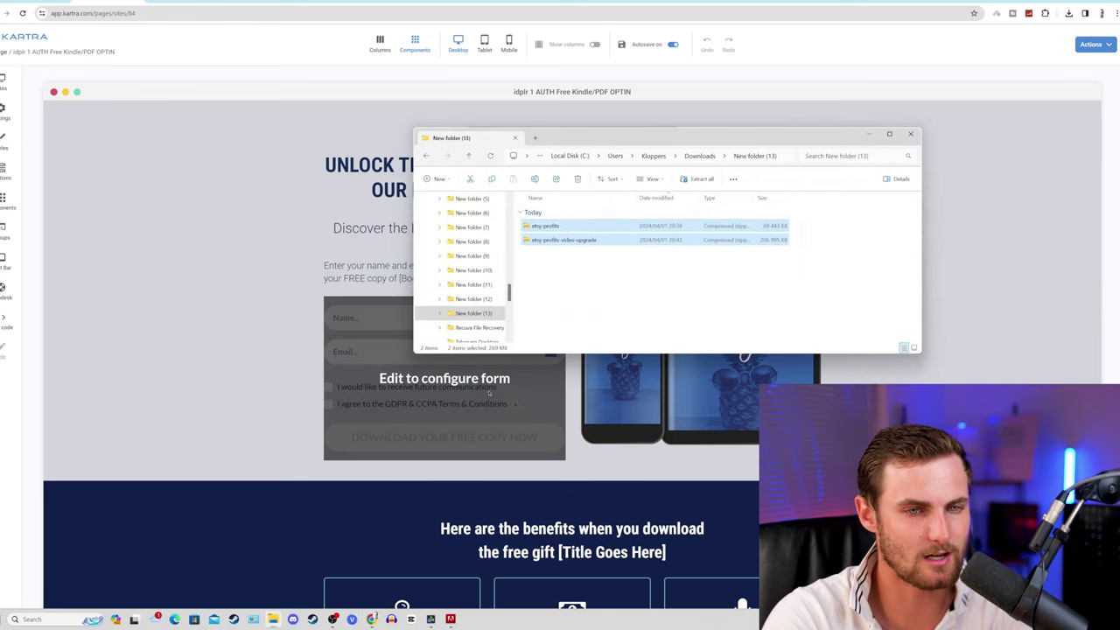
{"action": "left_click", "coordinate": [630, 230]}
{"action": "right_click", "coordinate": [559, 228]}
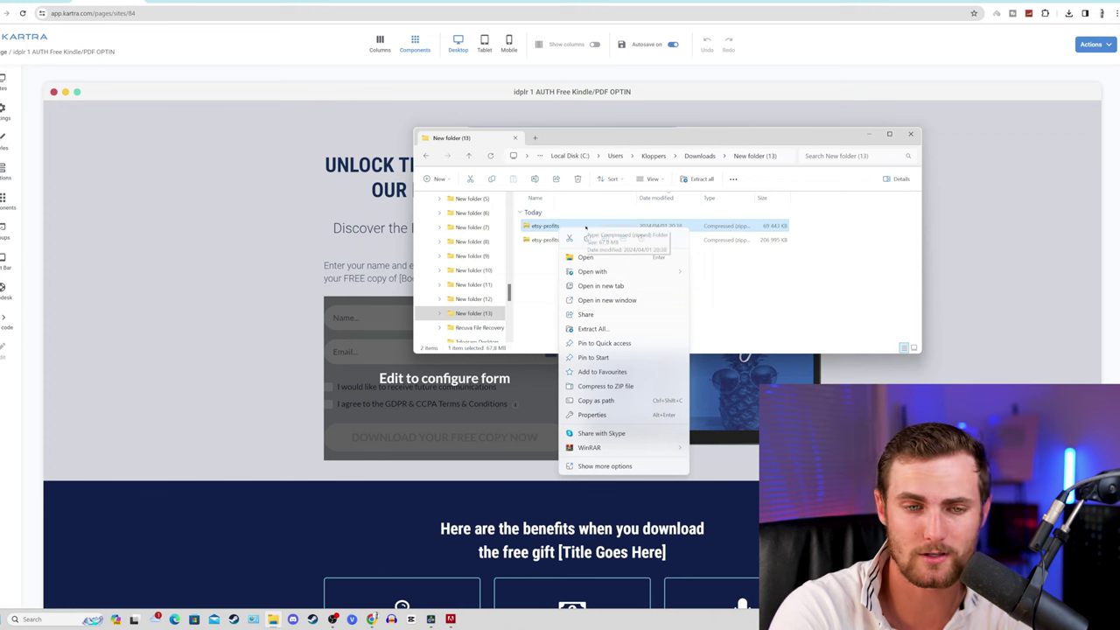
{"action": "mouse_move", "coordinate": [613, 447]}
{"action": "left_click", "coordinate": [723, 491]}
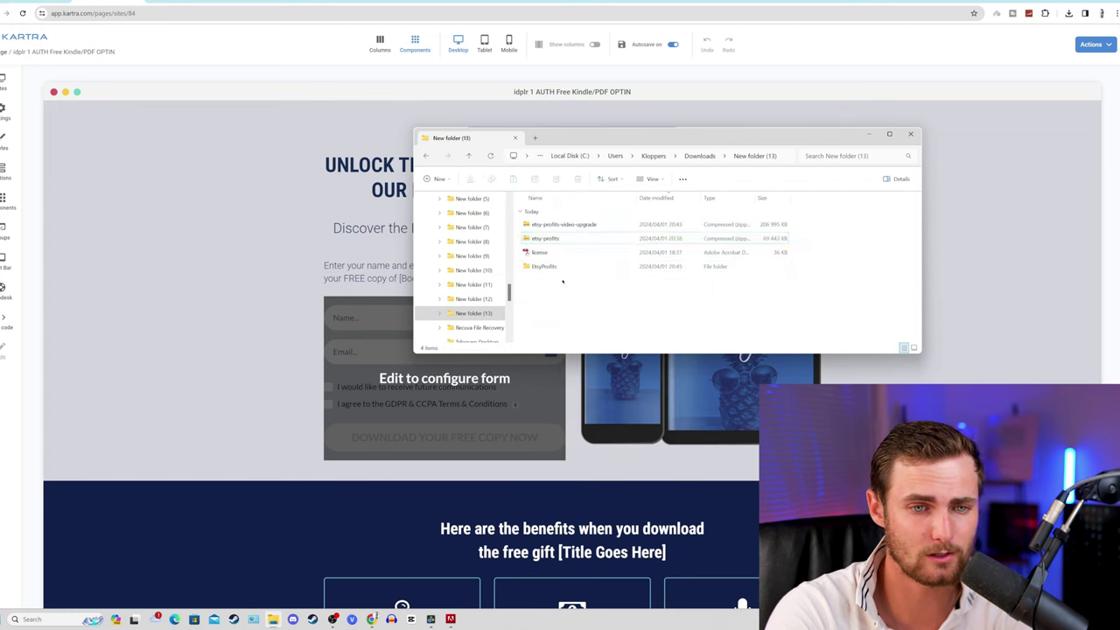
Open the Images folder in EtsyProfits > Master Resale Rights > 7 - Graphics and display its contents as large thumbnails
{"action": "double_click", "coordinate": [543, 267]}
{"action": "double_click", "coordinate": [542, 225]}
{"action": "double_click", "coordinate": [543, 308]}
{"action": "left_click", "coordinate": [551, 239]}
{"action": "double_click", "coordinate": [553, 239]}
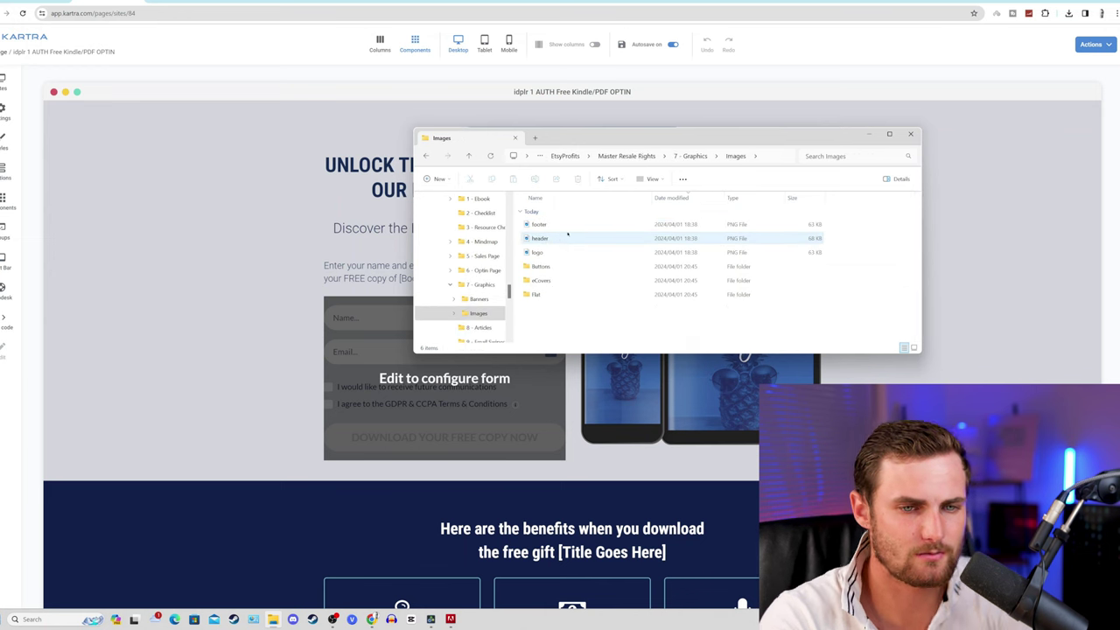
{"action": "scroll", "coordinate": [583, 233], "scroll_direction": "up", "scroll_amount": 3, "text": "ctrl"}
{"action": "scroll", "coordinate": [623, 258], "scroll_direction": "up", "scroll_amount": 1, "text": "ctrl"}
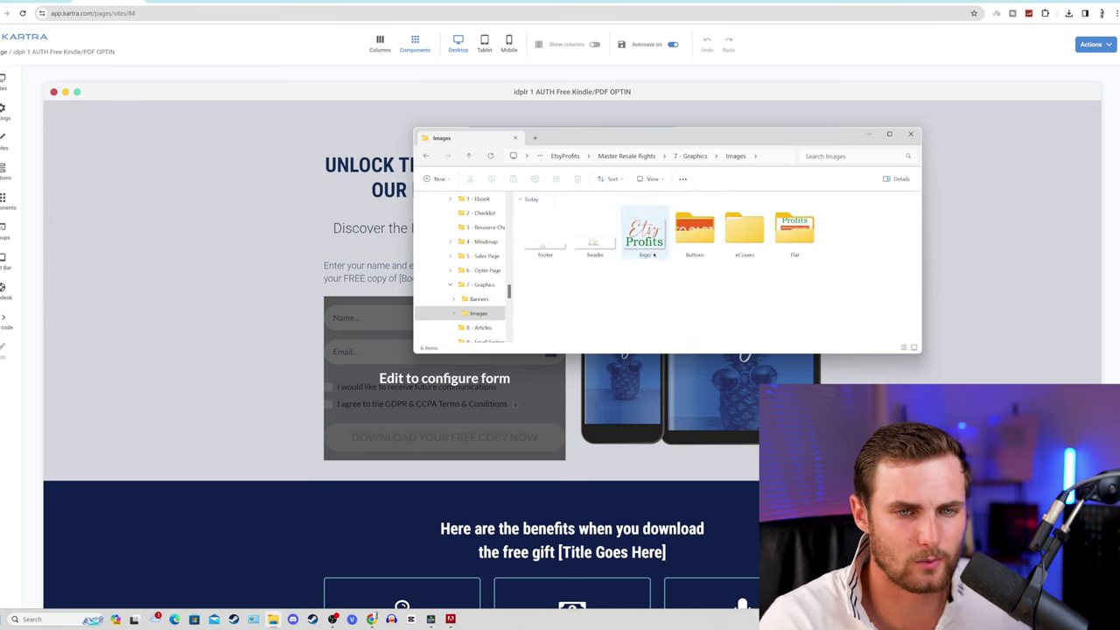
Look through the cover thumbnails in the Flat folder, then minimize File Explorer to return to the Kartra page
{"action": "double_click", "coordinate": [795, 225]}
{"action": "scroll", "coordinate": [600, 251], "scroll_direction": "up", "scroll_amount": 3, "text": "ctrl"}
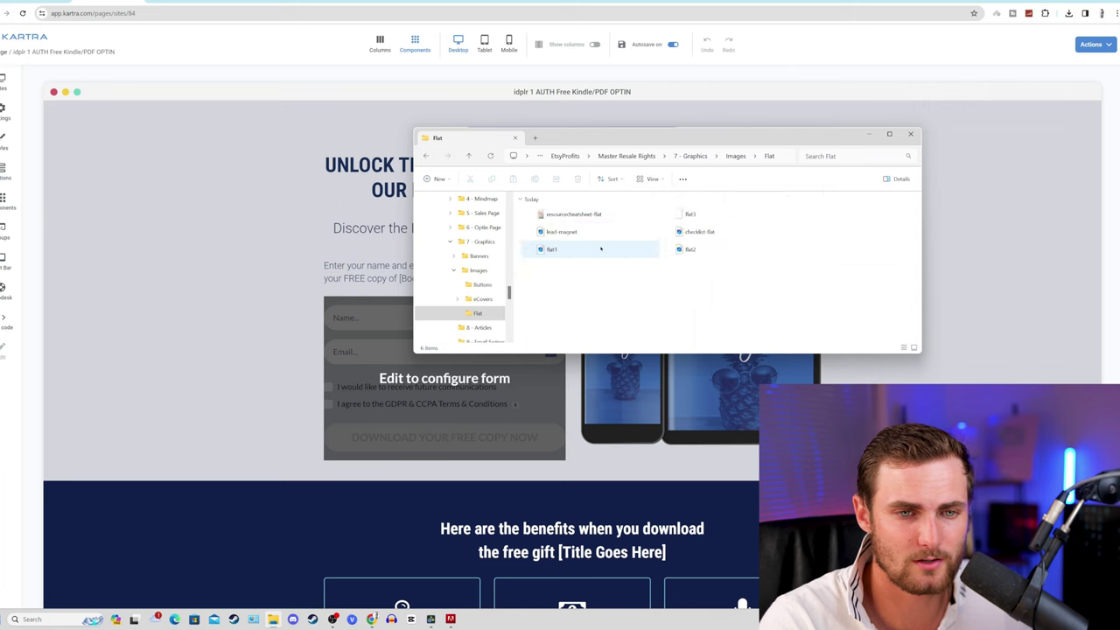
{"action": "left_click", "coordinate": [547, 235]}
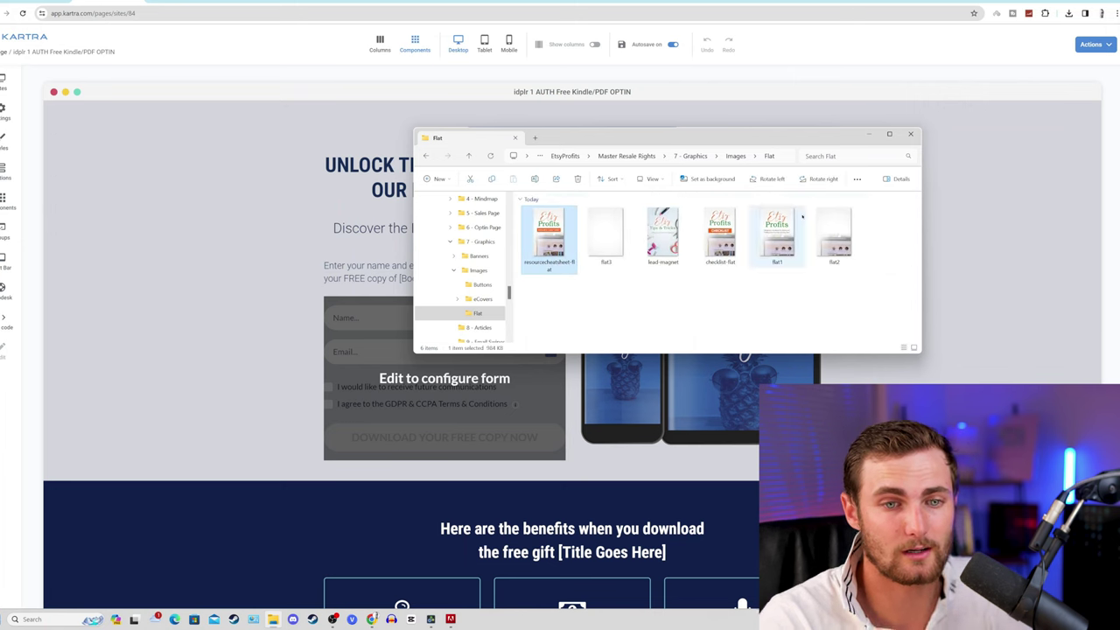
{"action": "left_click", "coordinate": [868, 134]}
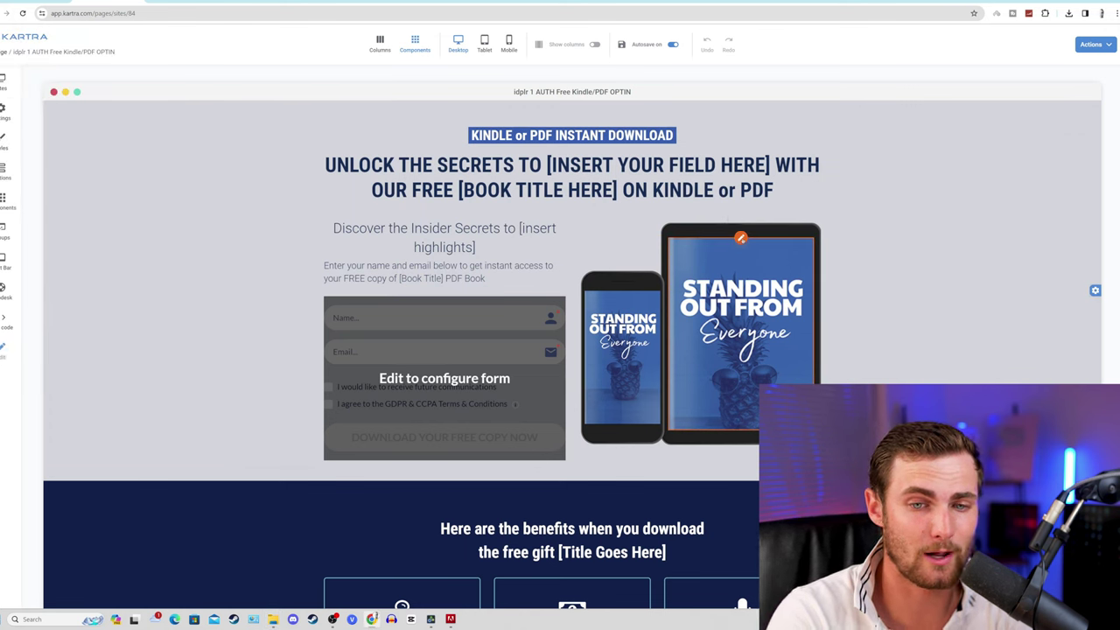
Open the image library for the tablet mockup's screen image and start a file upload
{"action": "left_click", "coordinate": [740, 237]}
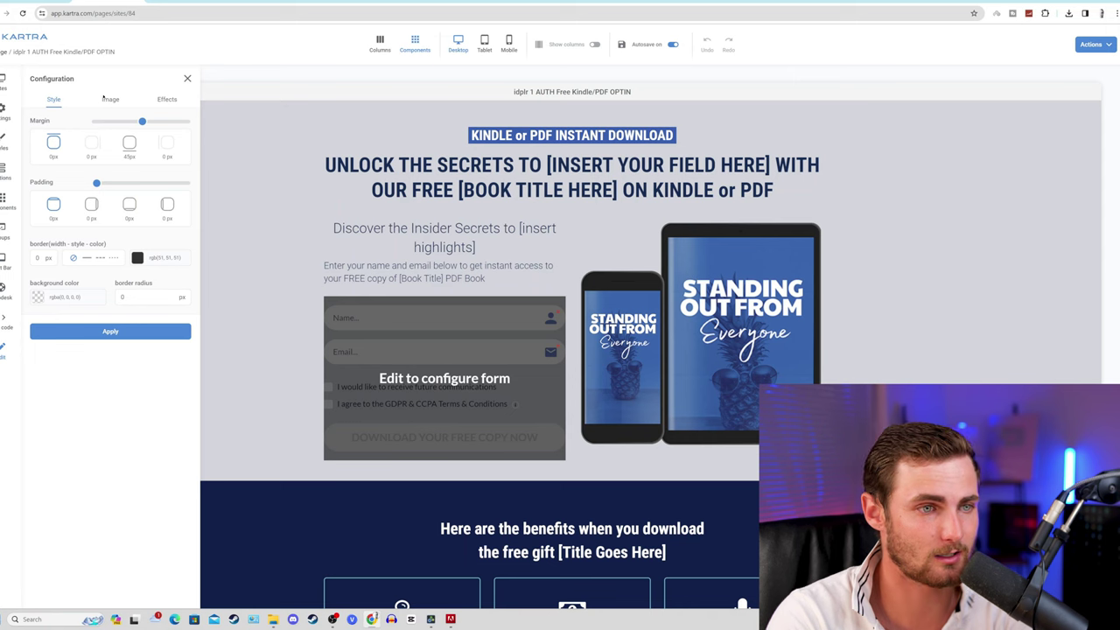
{"action": "left_click", "coordinate": [106, 99]}
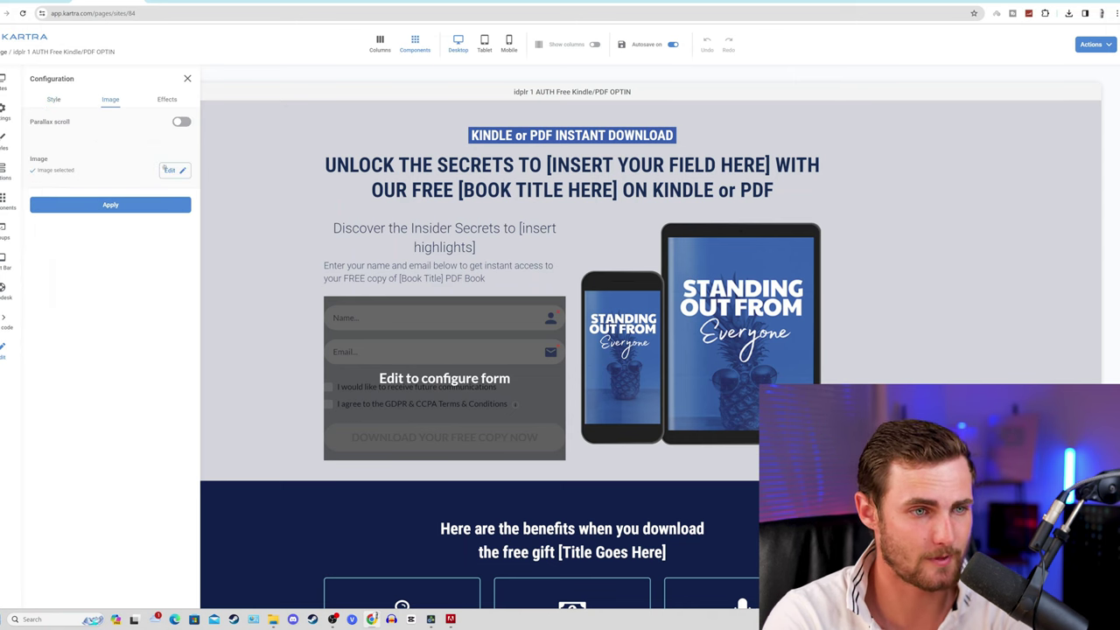
{"action": "left_click", "coordinate": [173, 170]}
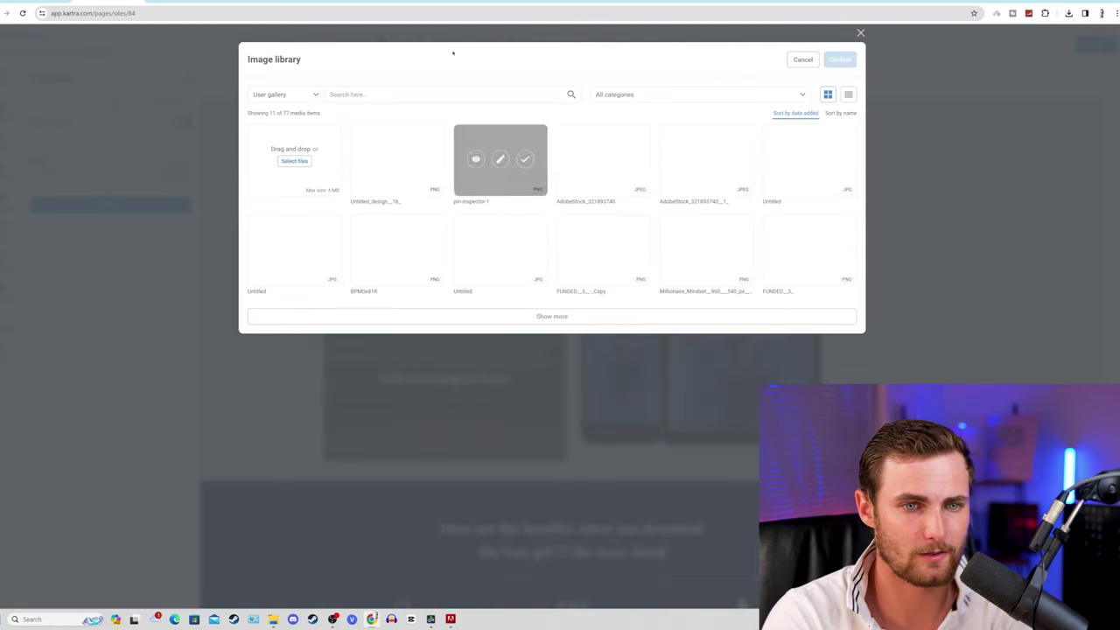
{"action": "left_click", "coordinate": [294, 160]}
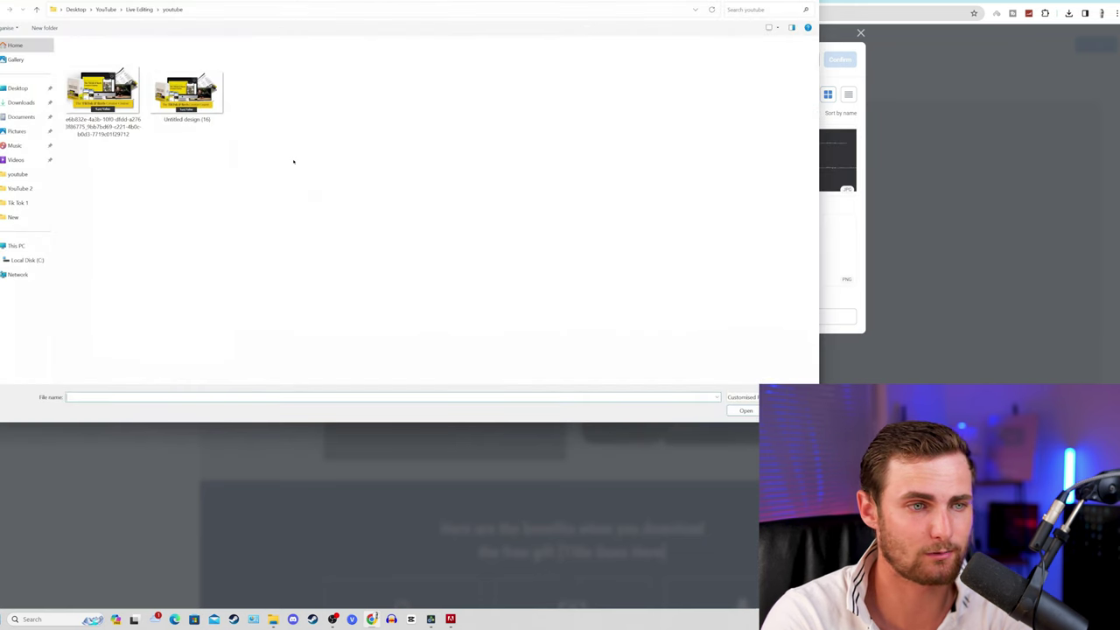
Browse to Downloads > New folder (13) > EtsyProfits > Master Resale Rights > 7 - Graphics > Images > Flat and show the files as thumbnails
{"action": "double_click", "coordinate": [99, 85]}
{"action": "left_click", "coordinate": [97, 69]}
{"action": "double_click", "coordinate": [97, 69]}
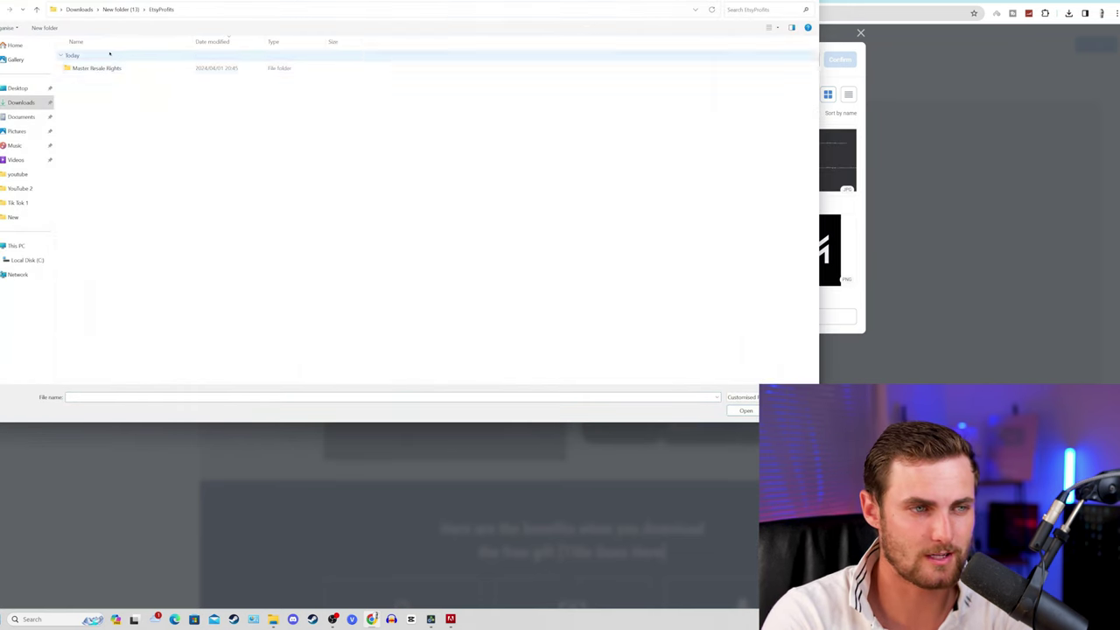
{"action": "double_click", "coordinate": [97, 69]}
{"action": "left_click", "coordinate": [97, 68]}
{"action": "double_click", "coordinate": [97, 68]}
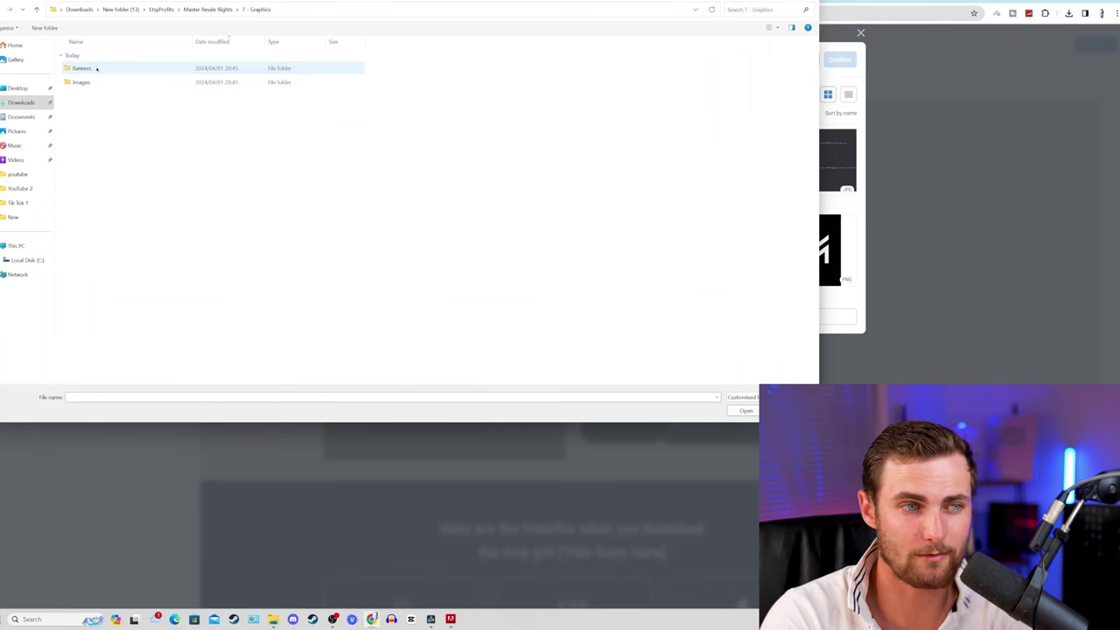
{"action": "double_click", "coordinate": [91, 82]}
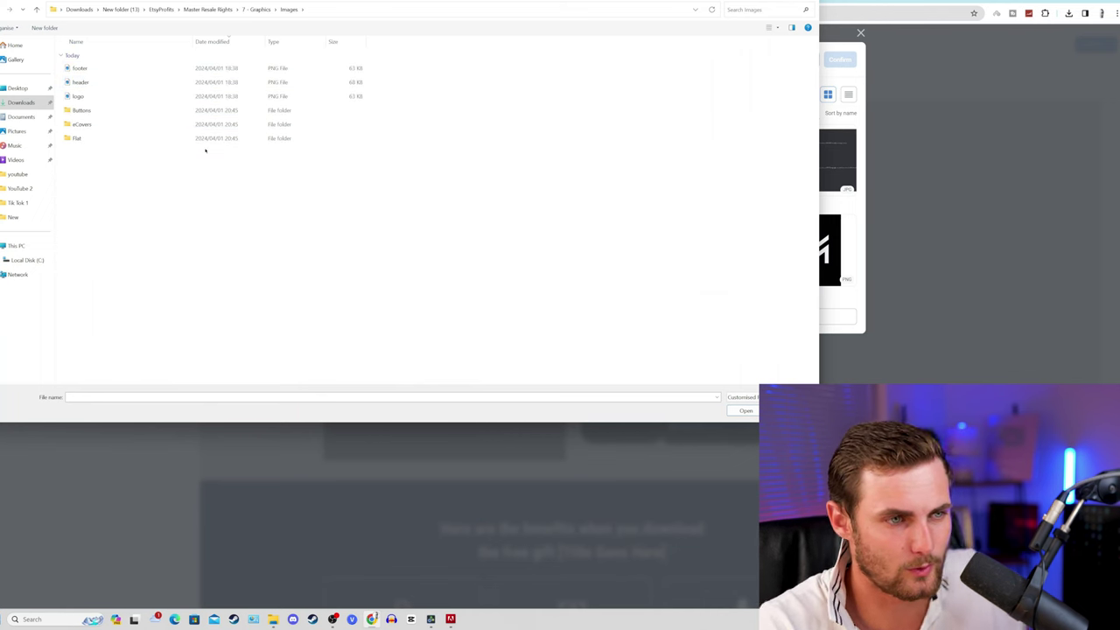
{"action": "scroll", "coordinate": [255, 177], "scroll_direction": "up", "scroll_amount": 5, "text": "ctrl"}
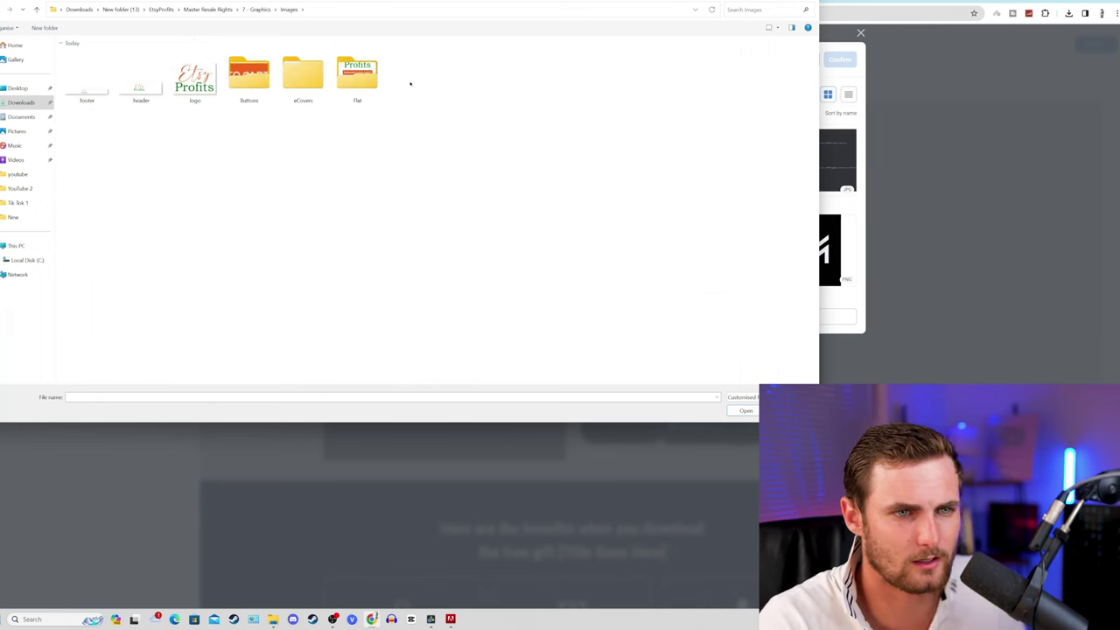
{"action": "double_click", "coordinate": [365, 86]}
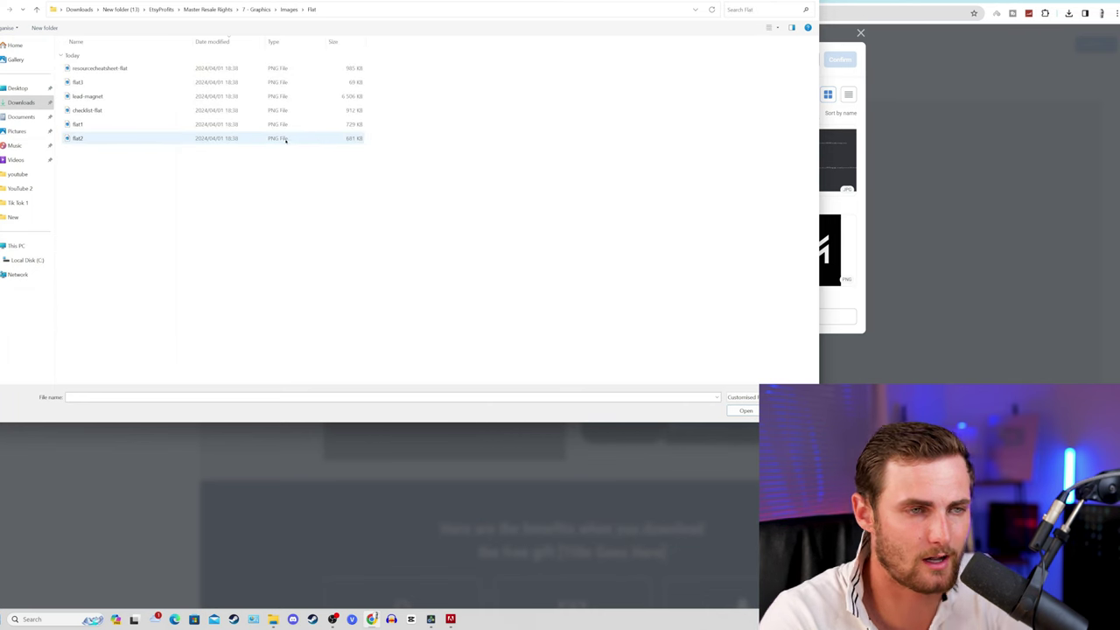
{"action": "scroll", "coordinate": [305, 127], "scroll_direction": "up", "scroll_amount": 5, "text": "ctrl"}
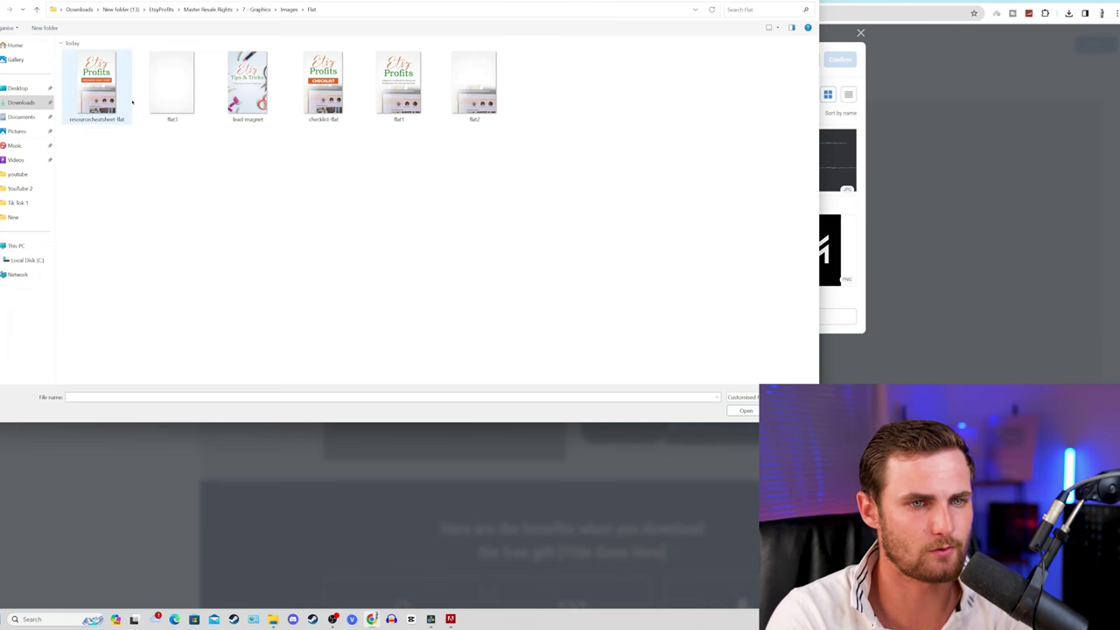
Upload the flat1 cover and set it as the tablet mockup's image
{"action": "double_click", "coordinate": [412, 74]}
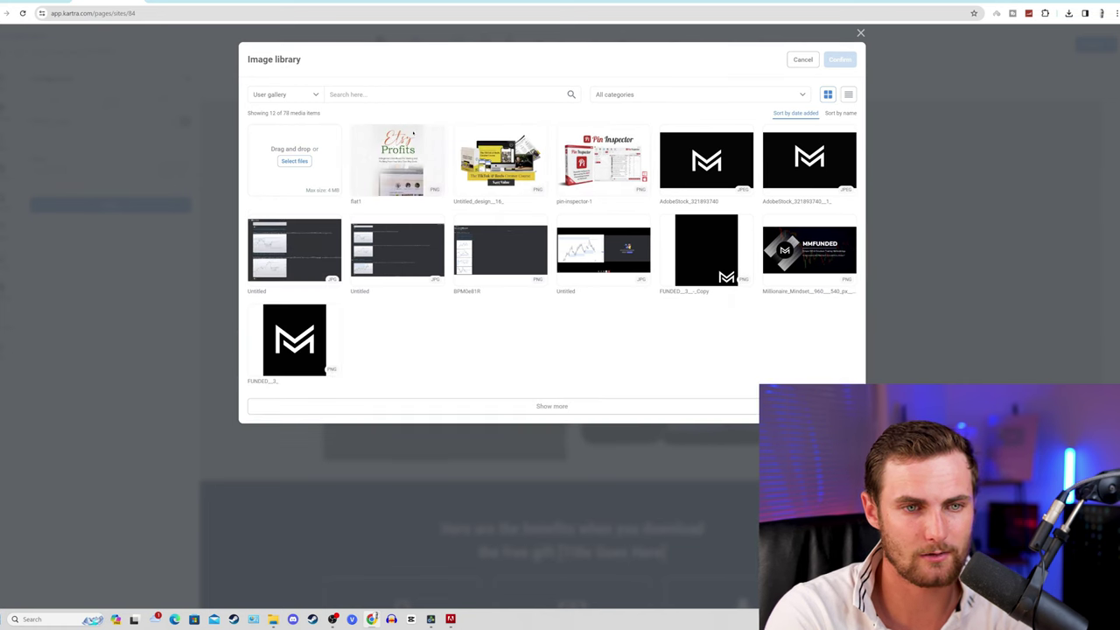
{"action": "left_click", "coordinate": [422, 159]}
{"action": "left_click", "coordinate": [839, 59]}
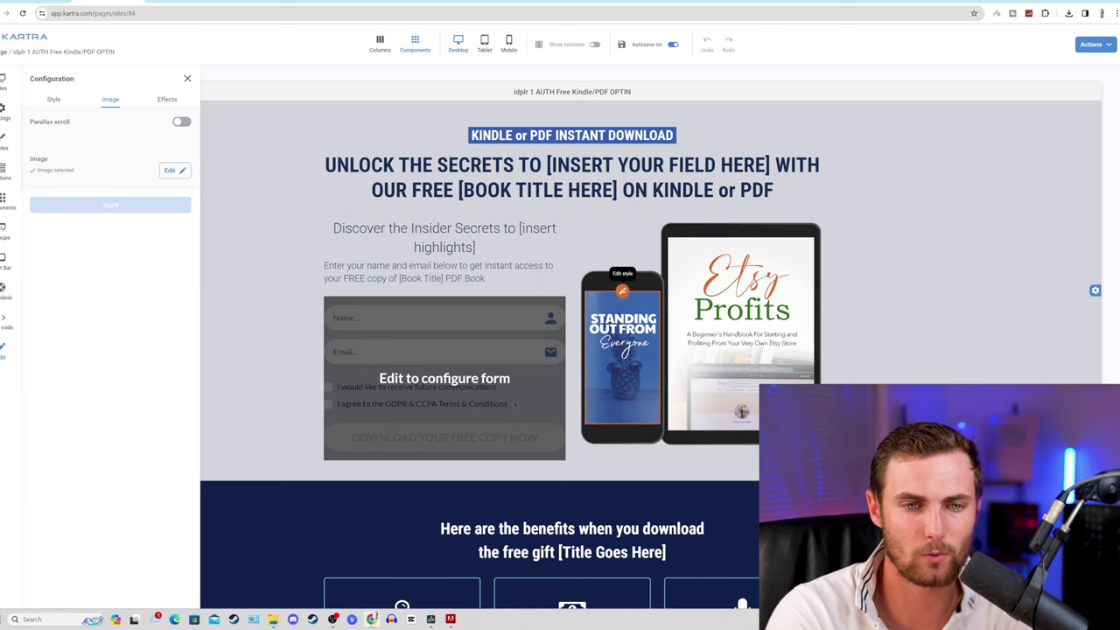
Try to upload lead-magnet as the phone mockup's image and dismiss the dialog
{"action": "left_click", "coordinate": [111, 99]}
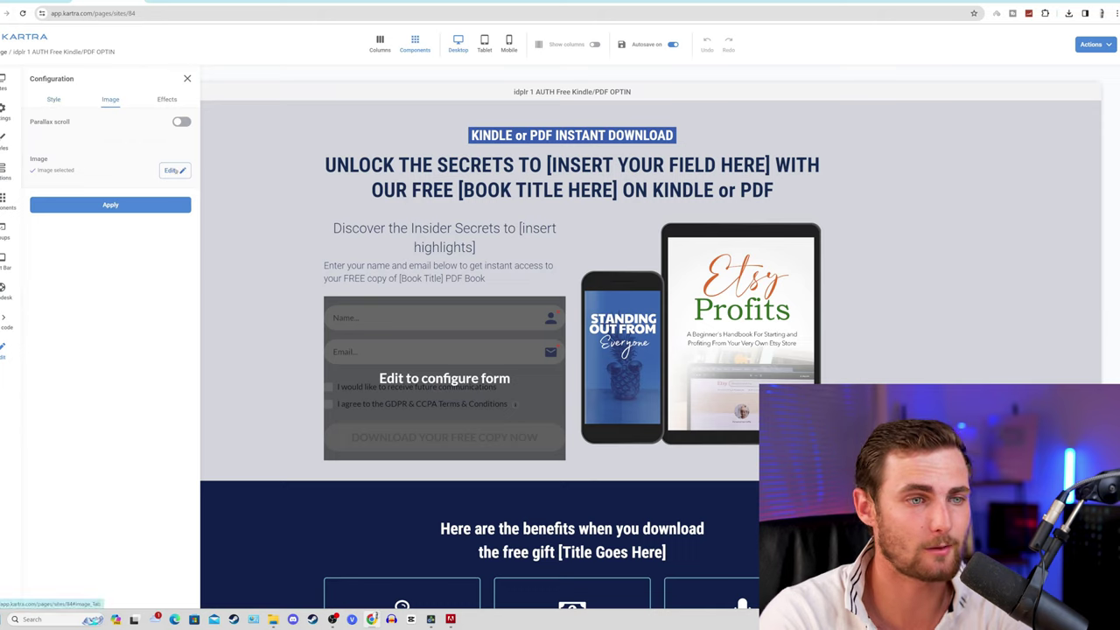
{"action": "left_click", "coordinate": [178, 167]}
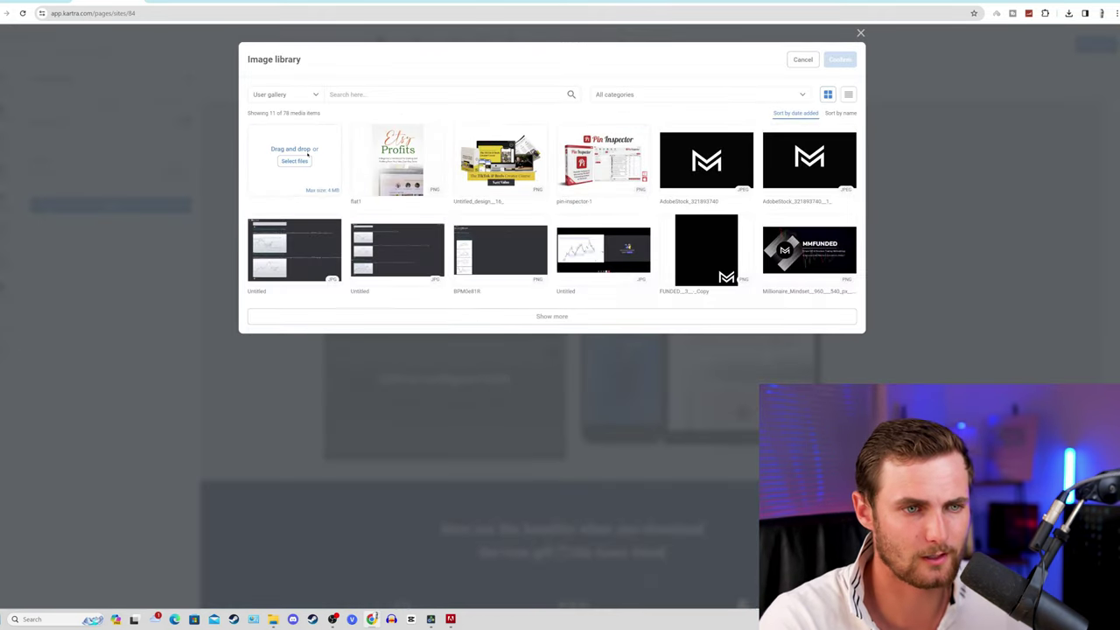
{"action": "left_click", "coordinate": [295, 162]}
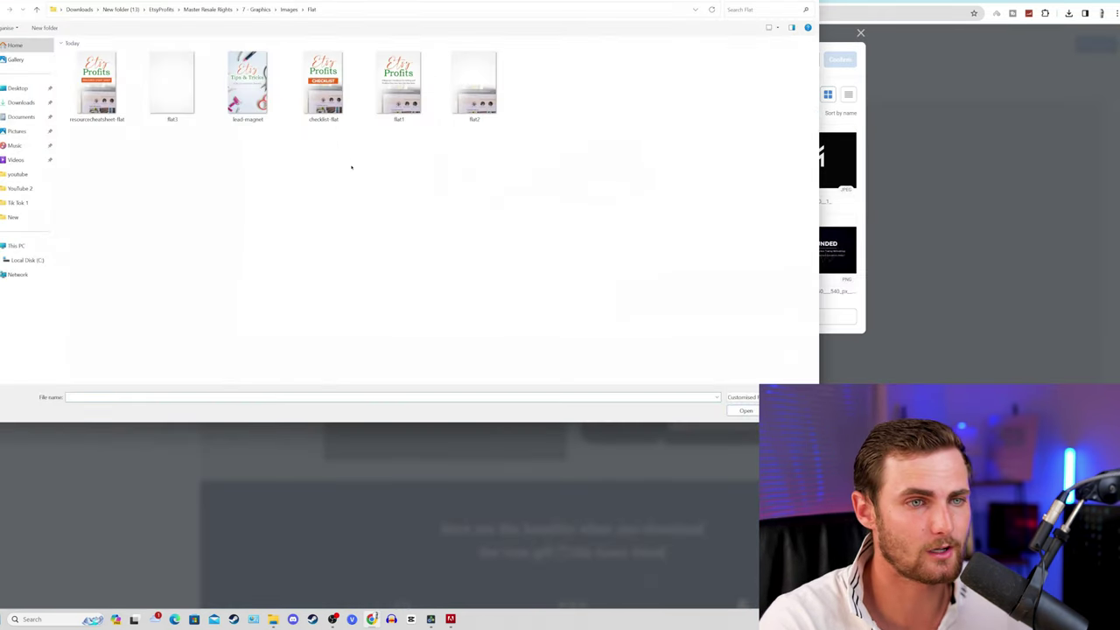
{"action": "double_click", "coordinate": [248, 83]}
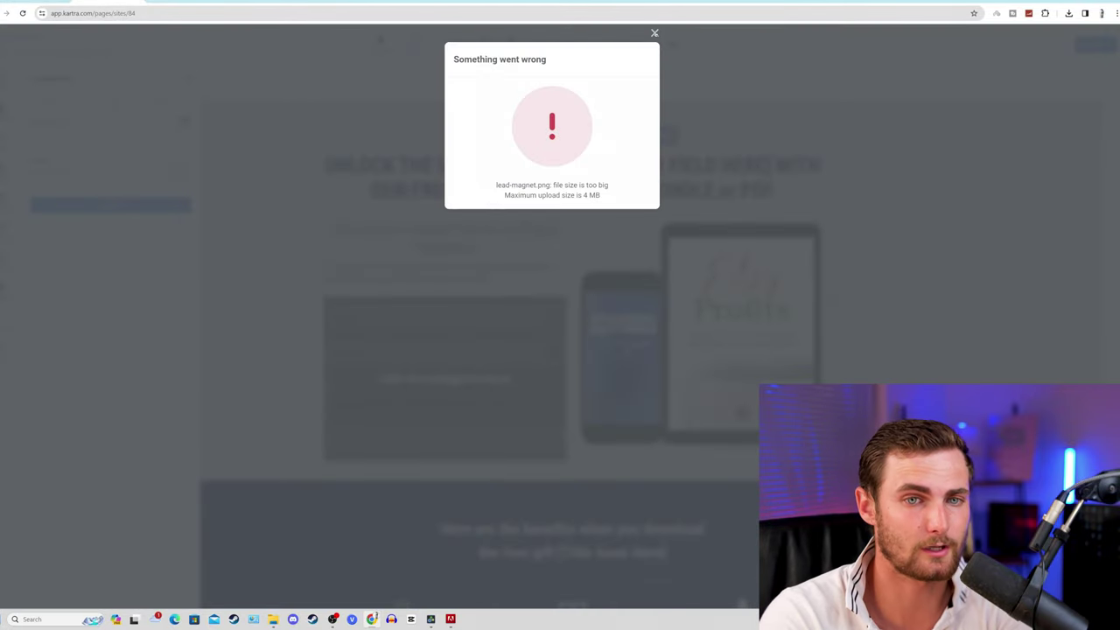
{"action": "left_click", "coordinate": [654, 32]}
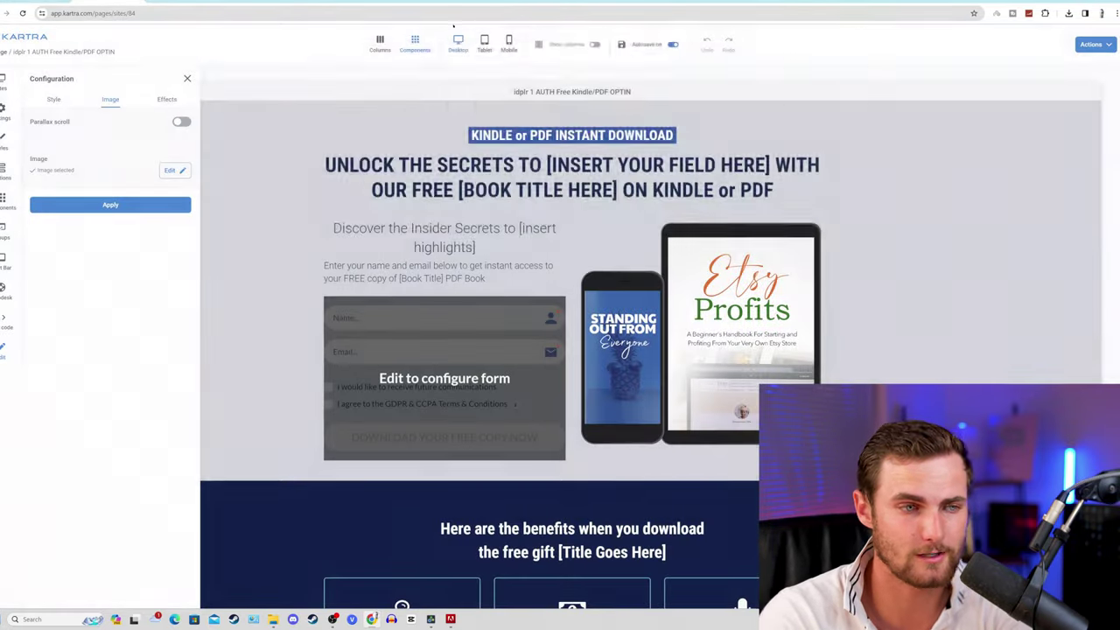
Upload resourcecheatsheet-flat from the Flat folder and set it as the phone mockup's image
{"action": "left_click", "coordinate": [110, 204]}
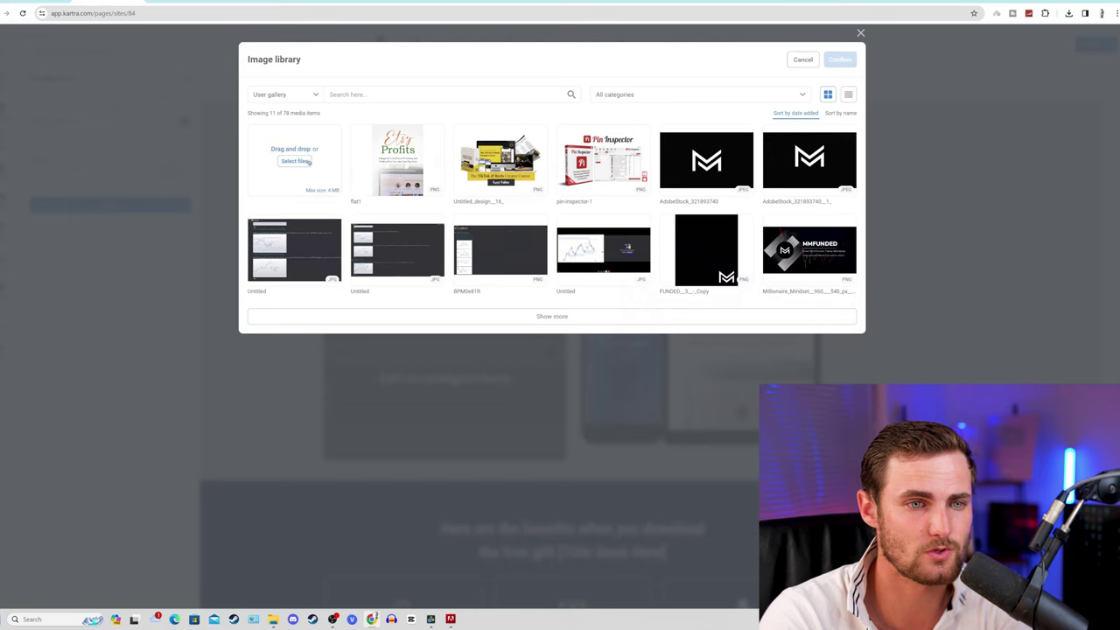
{"action": "left_click", "coordinate": [307, 163]}
{"action": "left_click", "coordinate": [103, 93]}
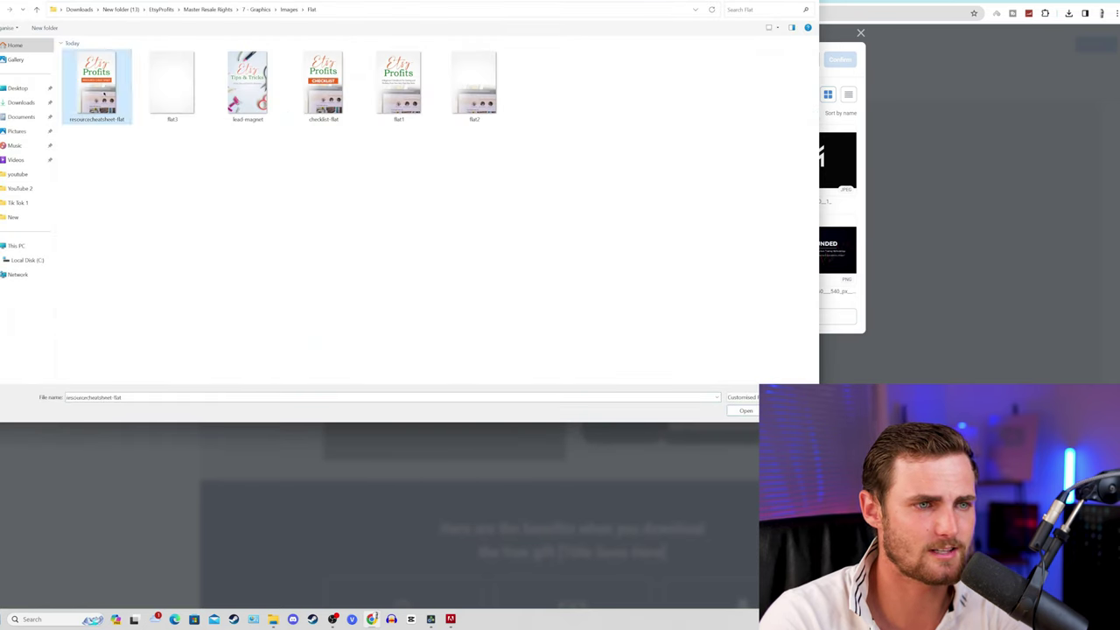
{"action": "double_click", "coordinate": [103, 94]}
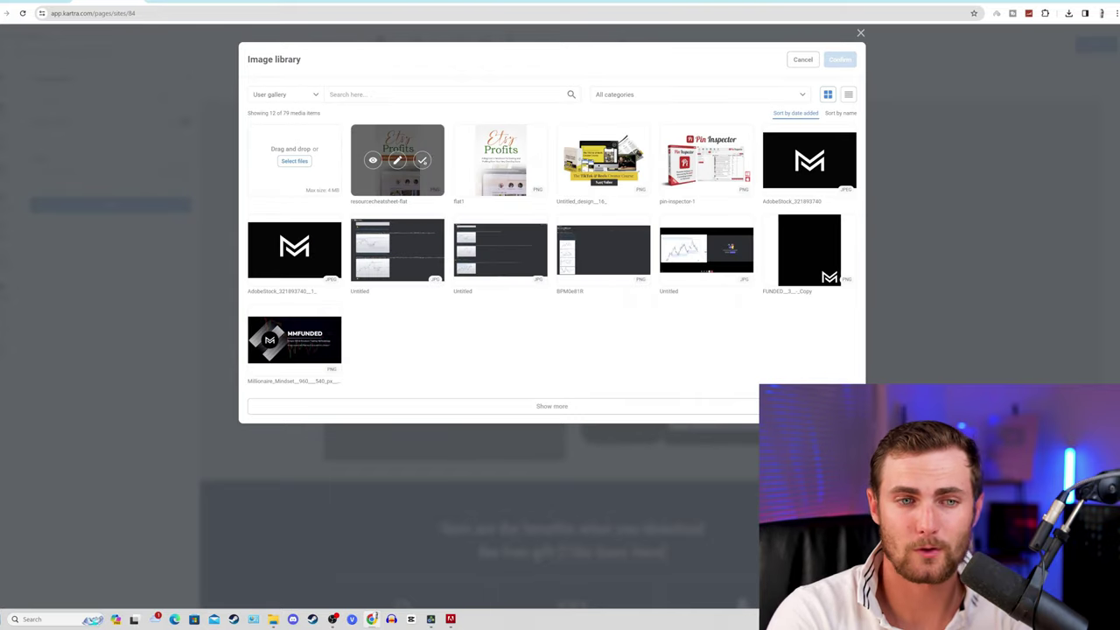
{"action": "left_click", "coordinate": [423, 160]}
{"action": "left_click", "coordinate": [840, 58]}
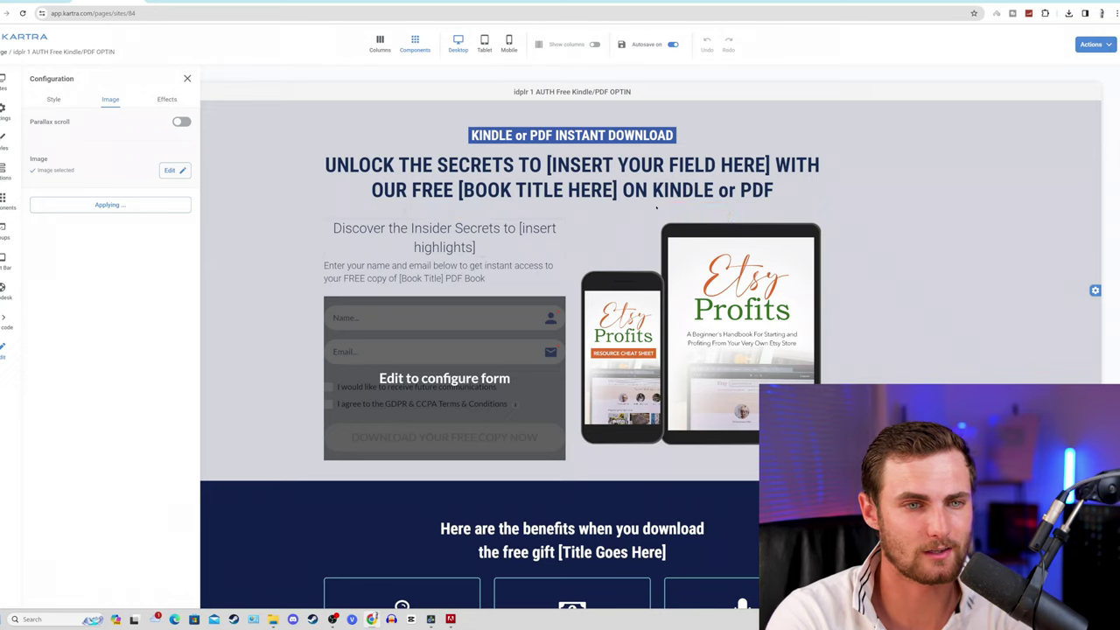
On the IDPLR Etsy Profits page, copy the bullet "Learn how to get started from scratch, even if you've never used Etsy before"
{"action": "scroll", "coordinate": [442, 283], "scroll_direction": "down", "scroll_amount": 1}
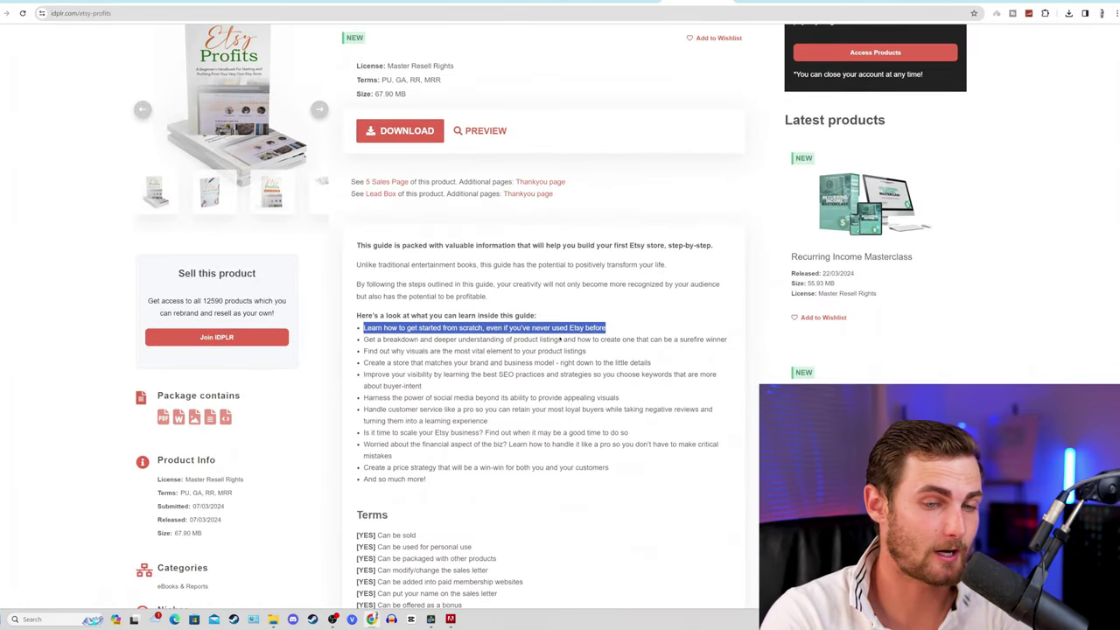
{"action": "right_click", "coordinate": [414, 326]}
{"action": "left_click", "coordinate": [439, 335]}
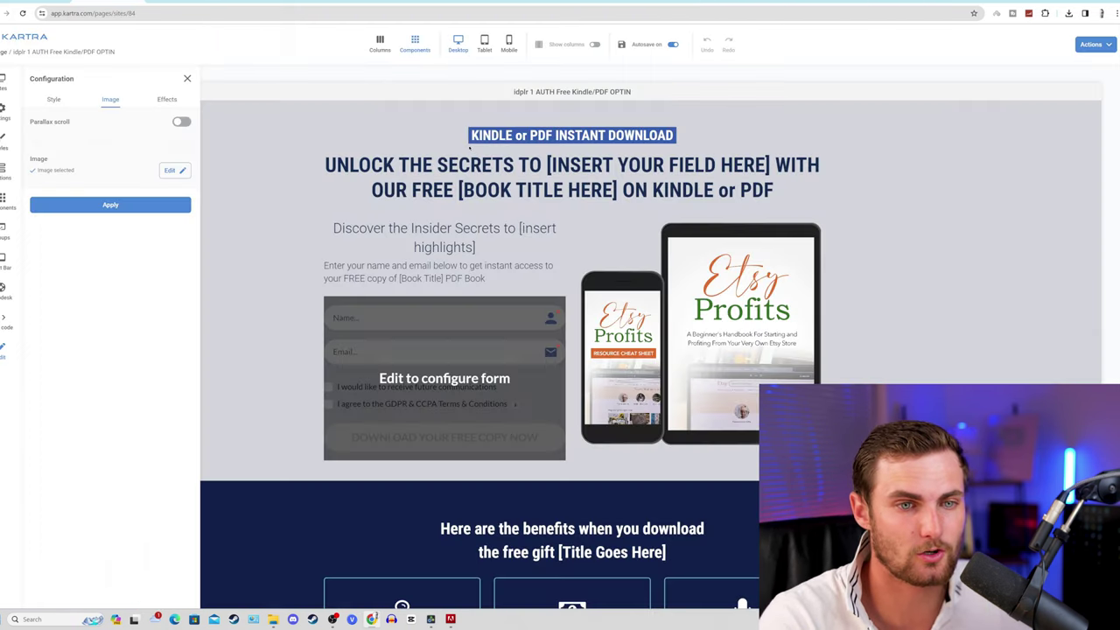
Replace the [INSERT YOUR FIELD HERE] placeholder in the Kartra page's headline with "SELLING ON ETSY"
{"action": "double_click", "coordinate": [582, 164]}
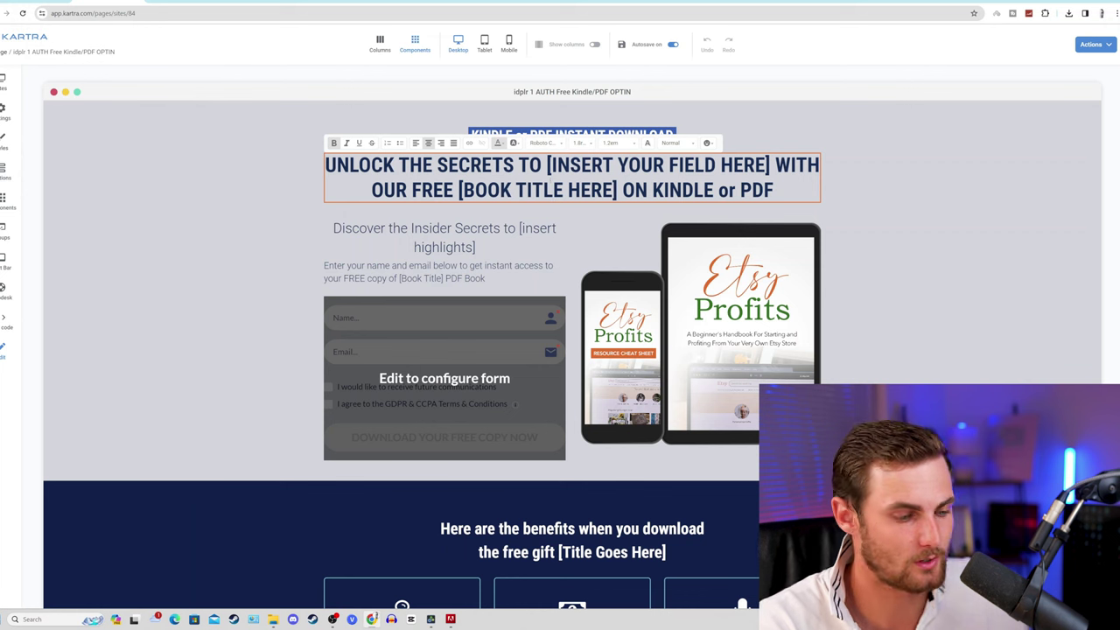
{"action": "type", "text": "AV"}
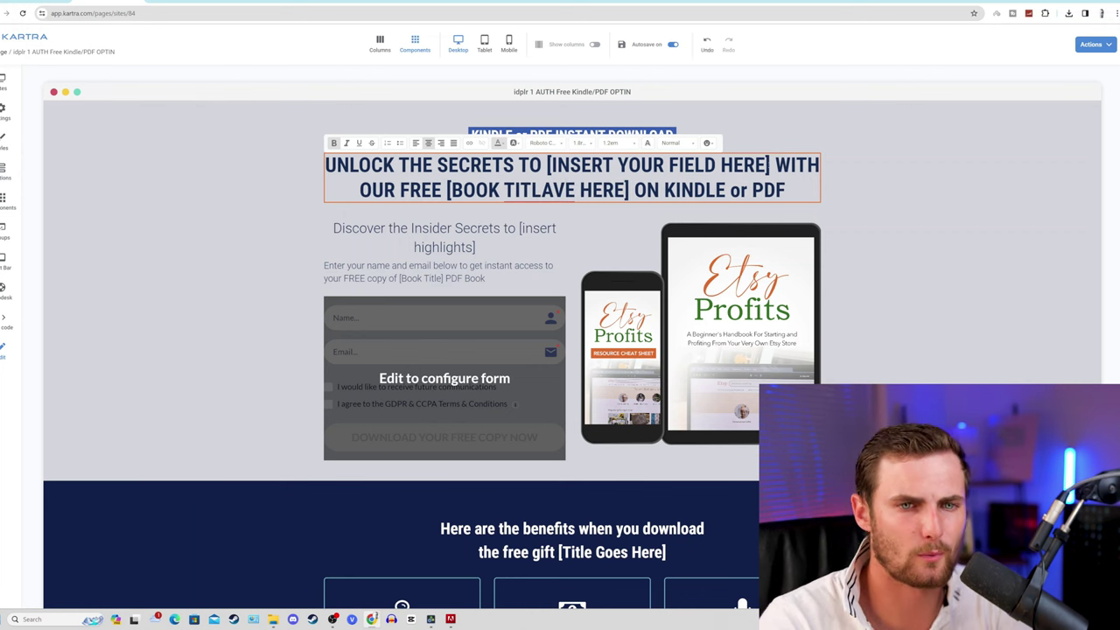
{"action": "left_click_drag", "start_coordinate": [770, 165], "coordinate": [547, 164]}
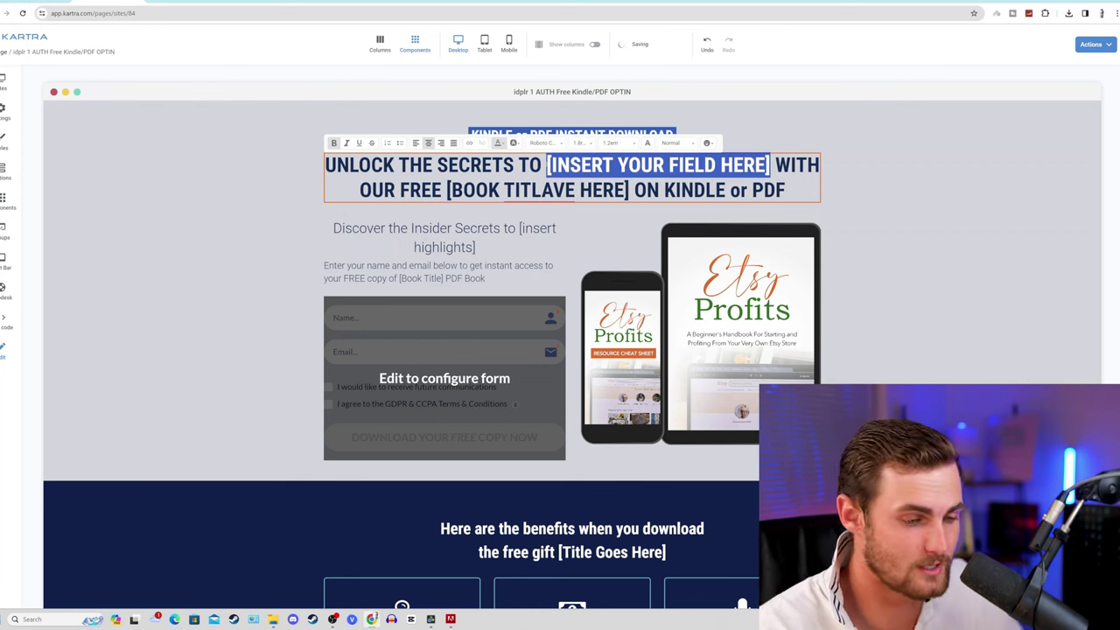
{"action": "type", "text": "Sell"}
{"action": "key", "text": "BackSpace"}
{"action": "key", "text": "BackSpace"}
{"action": "key", "text": "BackSpace"}
{"action": "type", "text": "ELLING"}
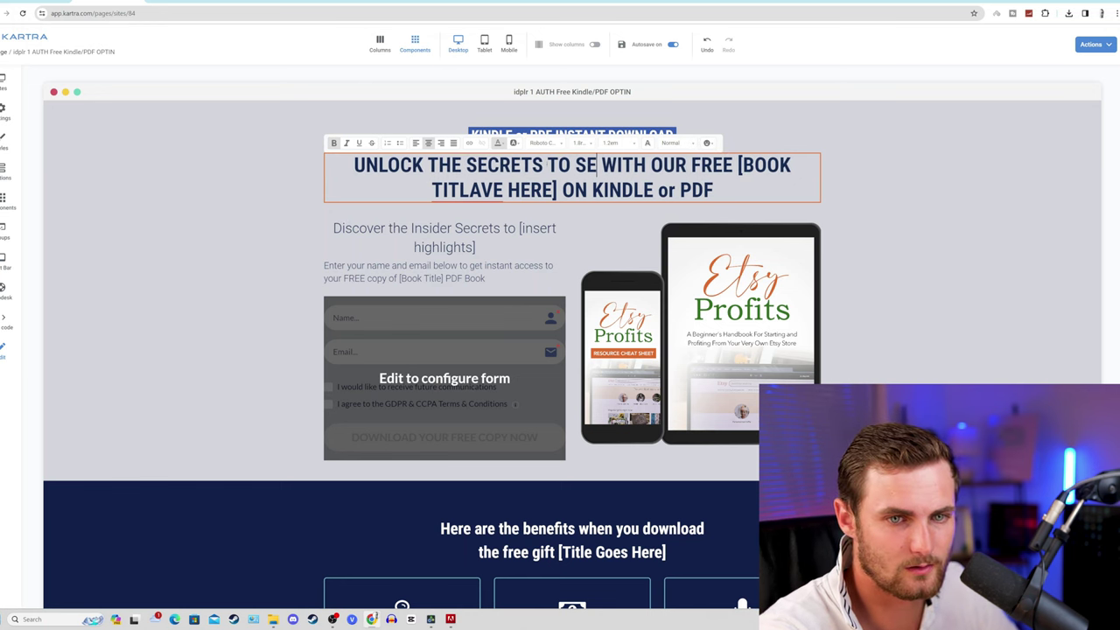
{"action": "type", "text": " ON ETSY"}
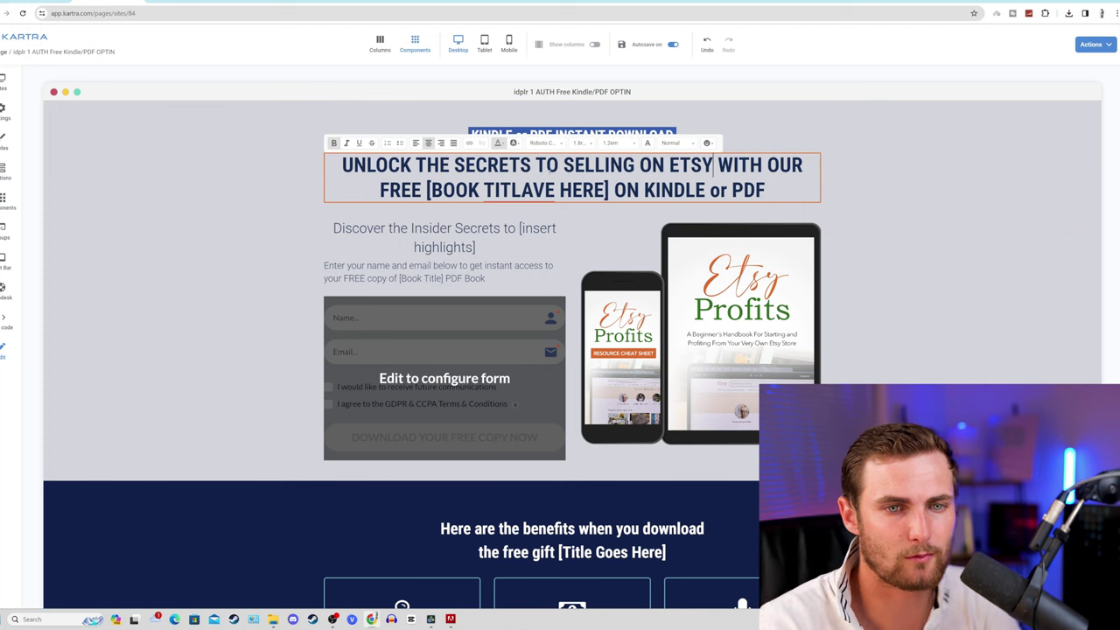
Shorten the end of the headline after "WITH OUR FREE" so that it reads "PDF GUIDE", and leave text editing
{"action": "left_click_drag", "start_coordinate": [580, 190], "coordinate": [412, 190]}
{"action": "key", "text": "shift+Right"}
{"action": "key", "text": "BackSpace"}
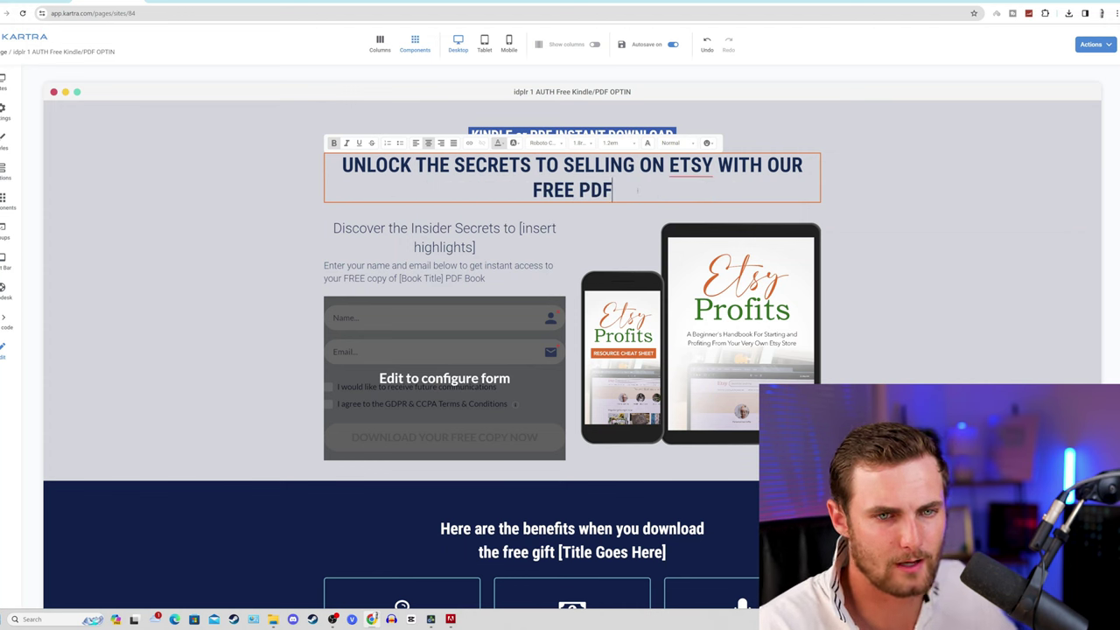
{"action": "key", "text": "End"}
{"action": "type", "text": "GUIDE"}
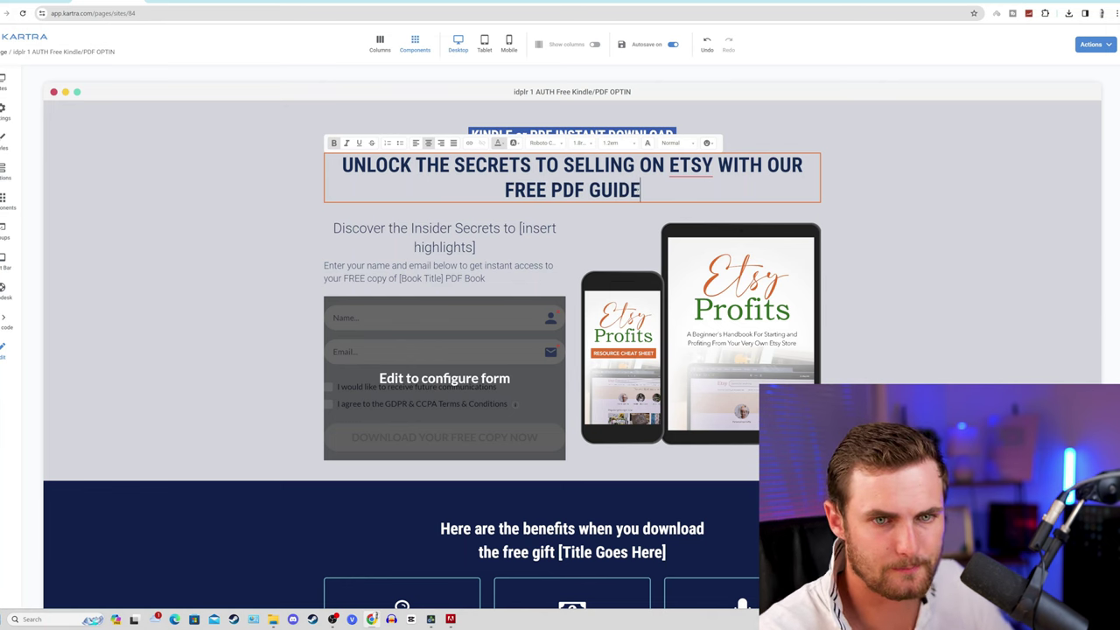
{"action": "left_click", "coordinate": [873, 231]}
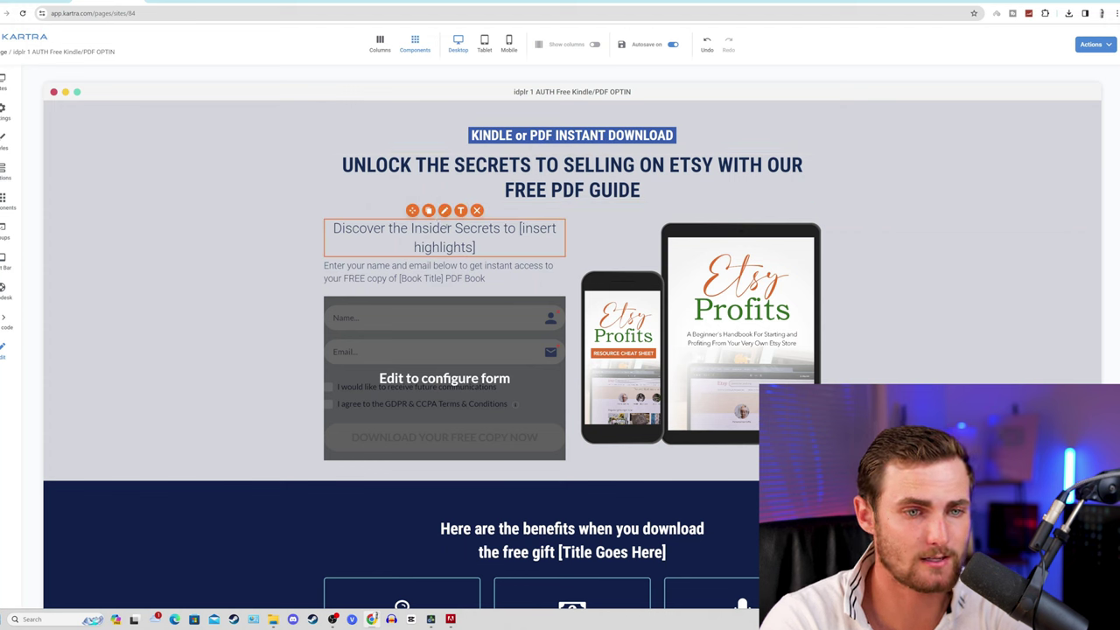
Replace the [insert highlights] placeholder in the "Discover the Insider Secrets to" subheading with "Etsy Selling"
{"action": "left_click", "coordinate": [475, 247]}
{"action": "left_click_drag", "start_coordinate": [476, 248], "coordinate": [519, 229]}
{"action": "type", "text": "Ets"}
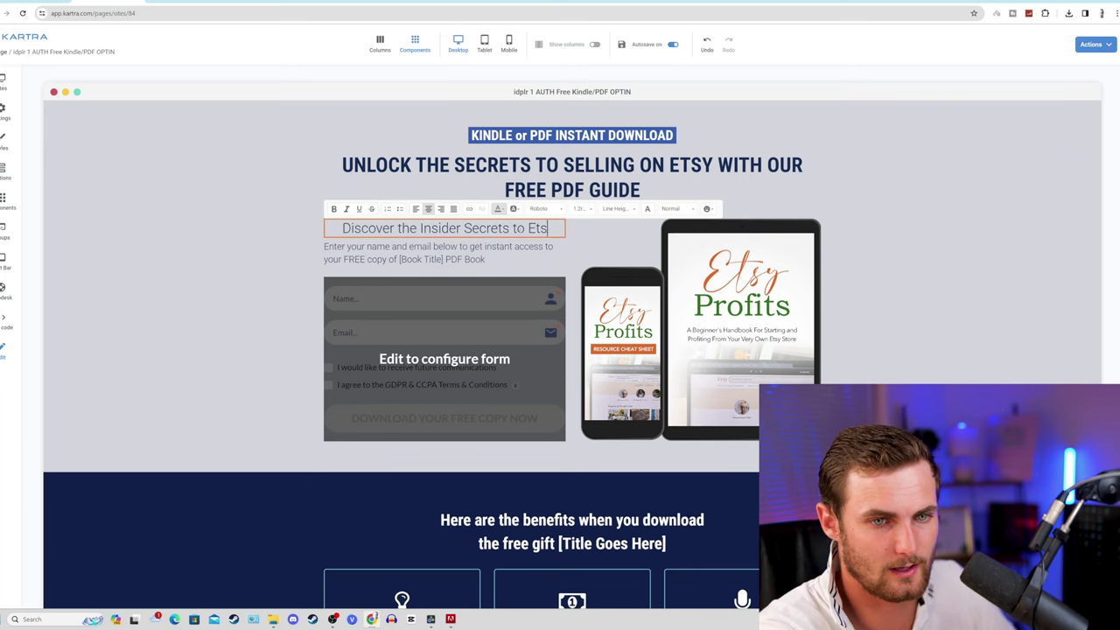
{"action": "type", "text": "y Selling"}
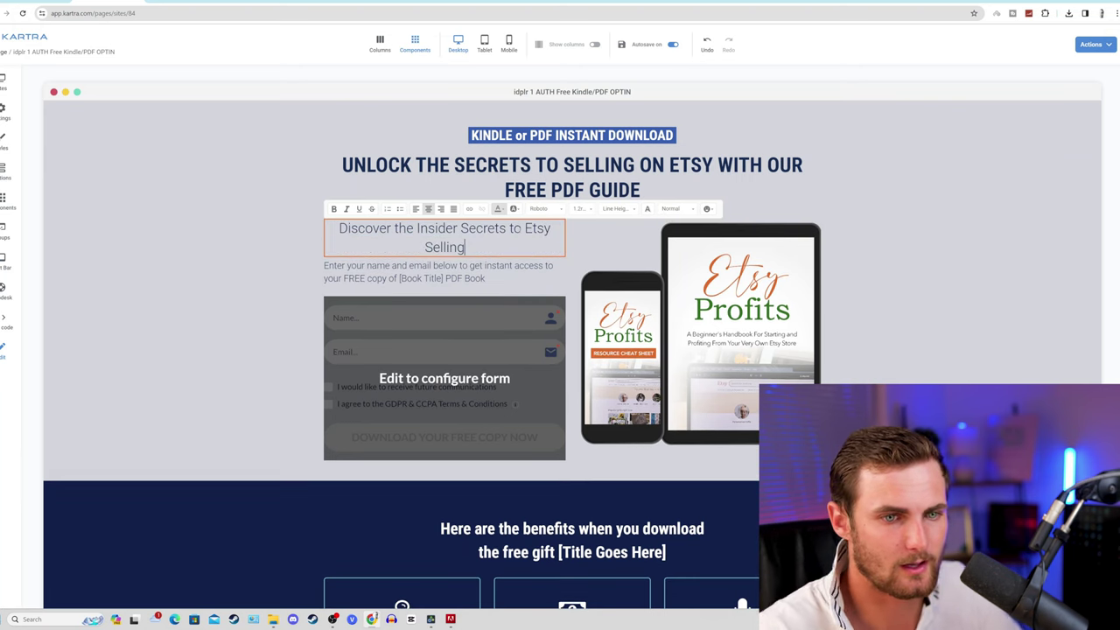
Replace the [Book Title] placeholder in the line above the top opt-in form with "Etsy", and leave text editing
{"action": "left_click", "coordinate": [438, 271]}
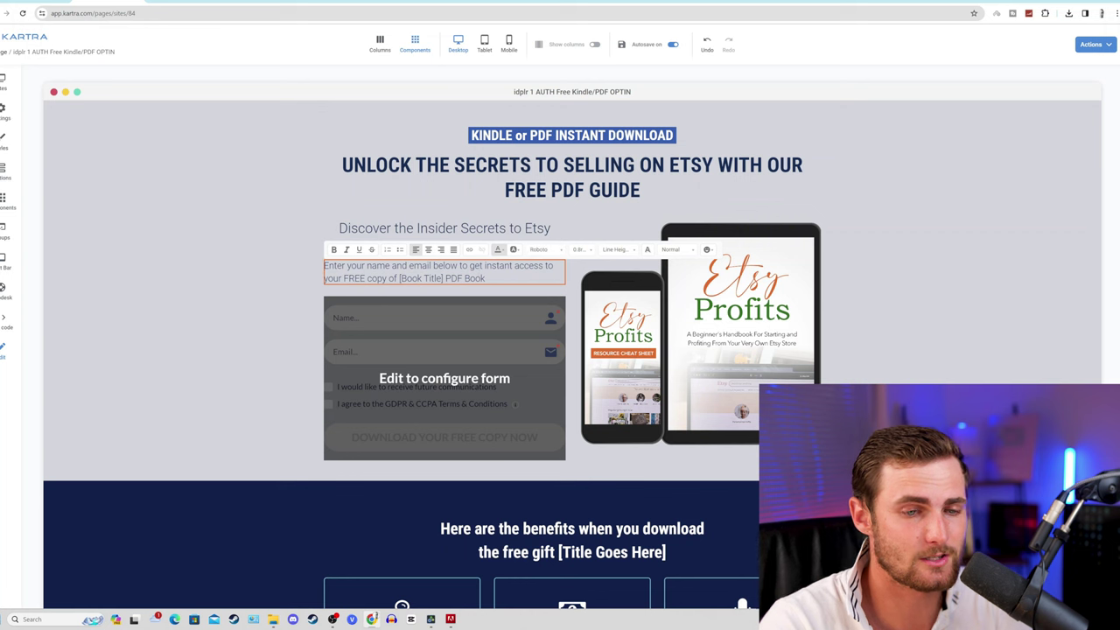
{"action": "left_click_drag", "start_coordinate": [443, 278], "coordinate": [398, 278]}
{"action": "type", "text": "Etsy"}
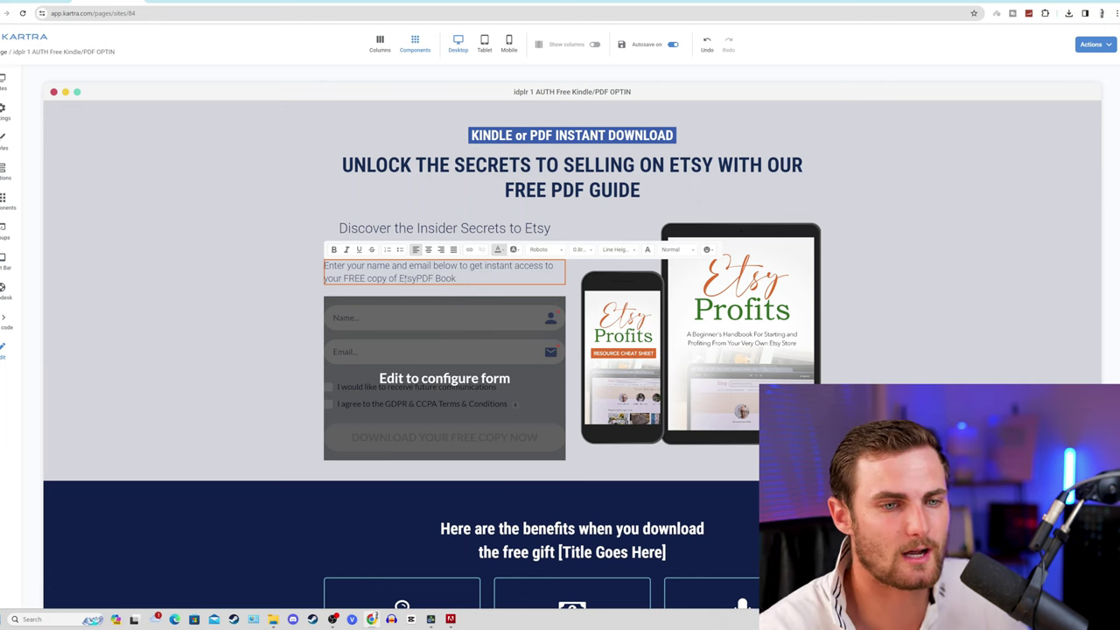
{"action": "left_click", "coordinate": [873, 145]}
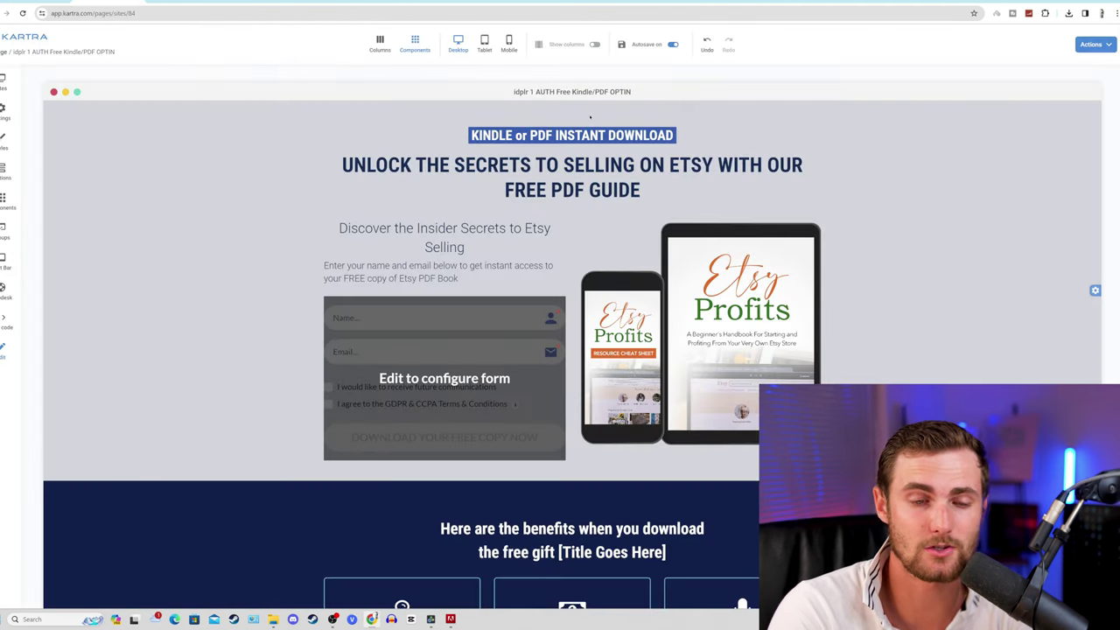
Change the end of the benefits section heading so that it reads "the free Etsy PDF gift"
{"action": "scroll", "coordinate": [606, 278], "scroll_direction": "down", "scroll_amount": 4}
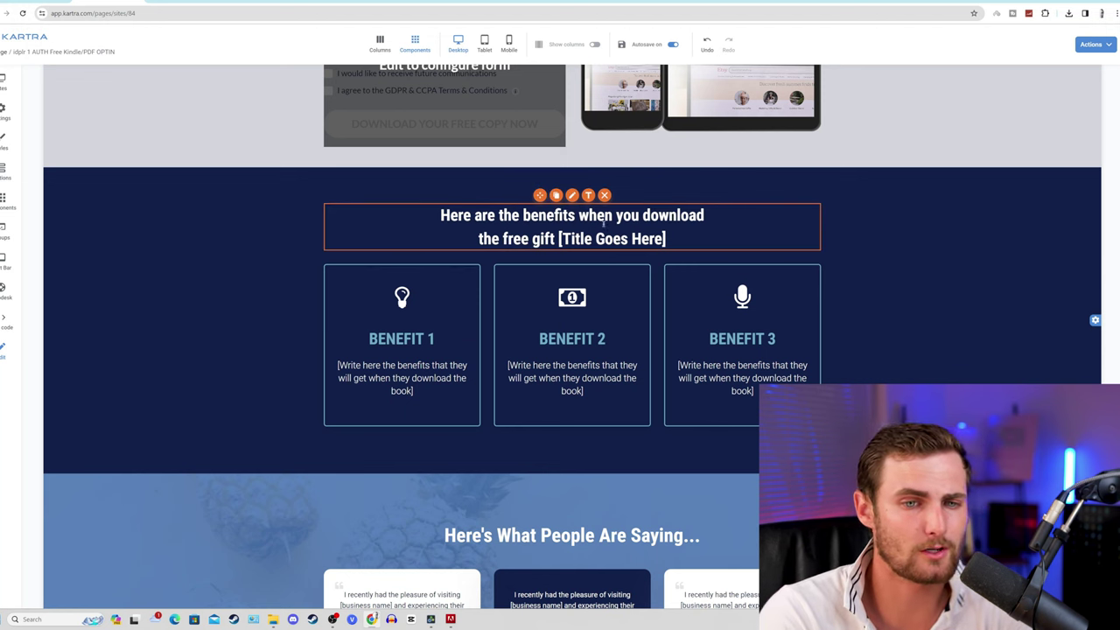
{"action": "left_click_drag", "start_coordinate": [666, 238], "coordinate": [531, 238]}
{"action": "type", "text": "E"}
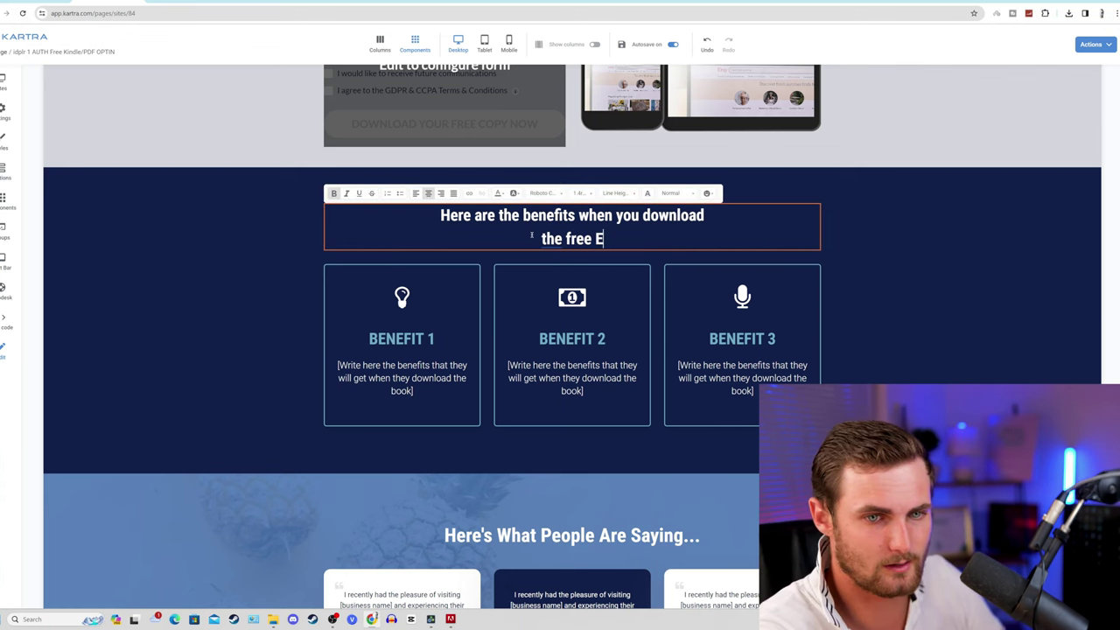
{"action": "type", "text": "tsy PDF gift"}
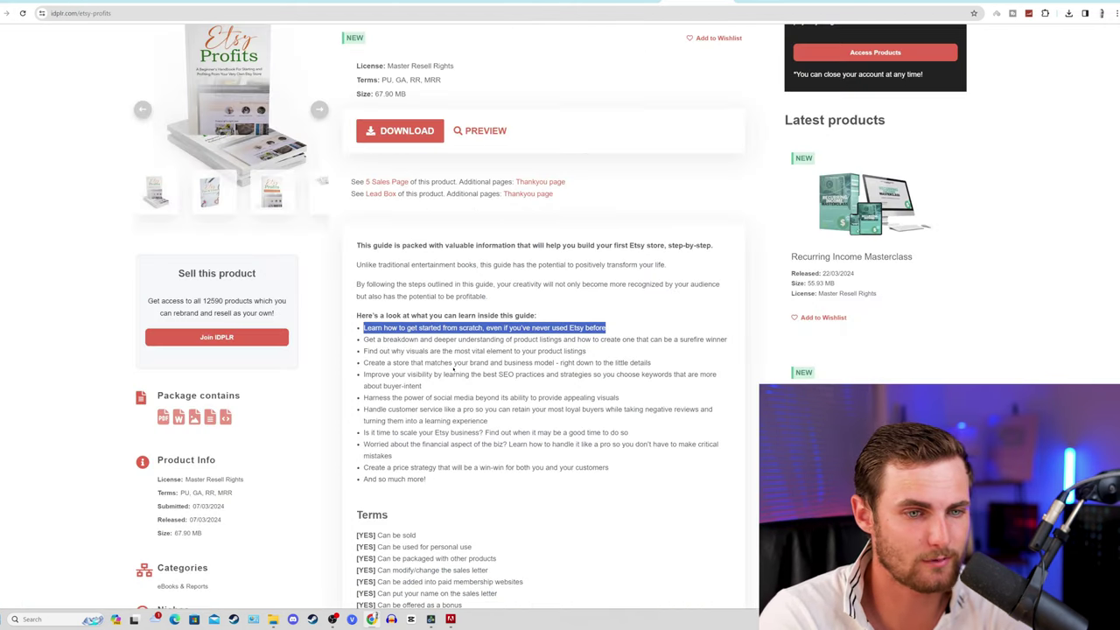
On the IDPLR Etsy Profits page, copy the bullet "Get a breakdown and deeper understanding of product listings and how to create one that can be a surefire winner"
{"action": "left_click", "coordinate": [454, 369]}
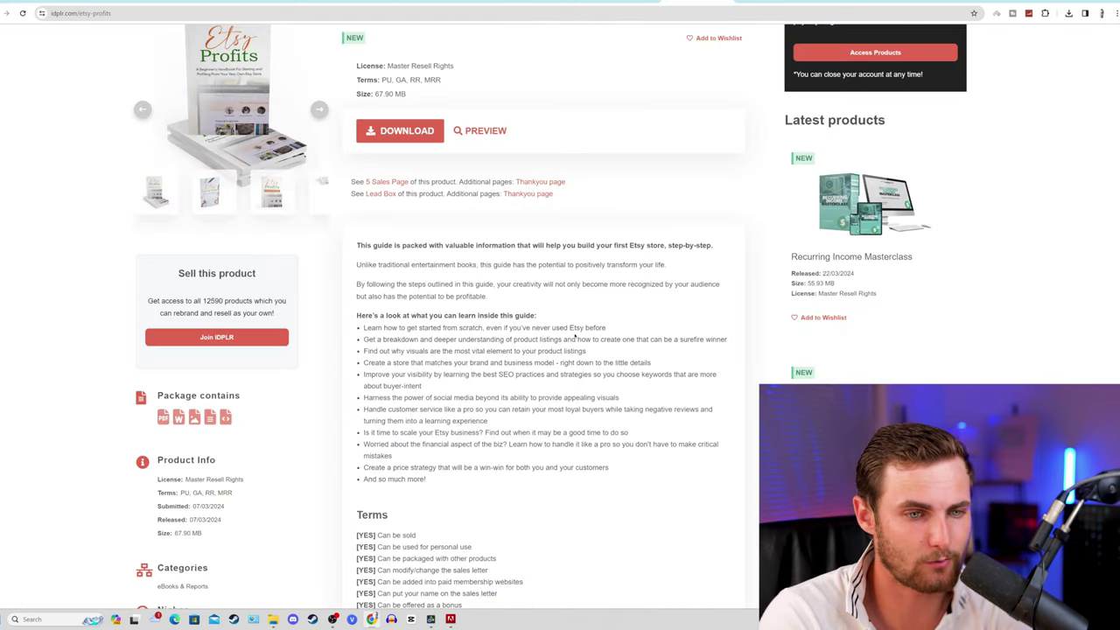
{"action": "left_click_drag", "start_coordinate": [728, 340], "coordinate": [355, 343]}
{"action": "key", "text": "ctrl+c"}
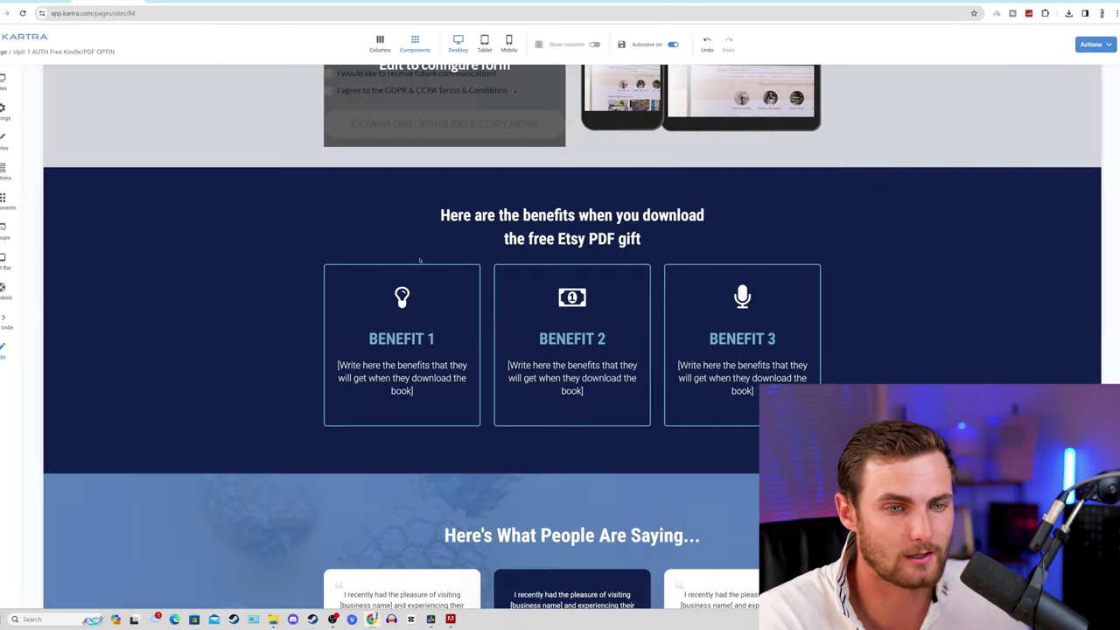
Replace the Benefit 1 placeholder text on the Kartra page with the copied bullet and color it white
{"action": "left_click", "coordinate": [424, 379]}
{"action": "key", "text": "ctrl+a"}
{"action": "key", "text": "BackSpace"}
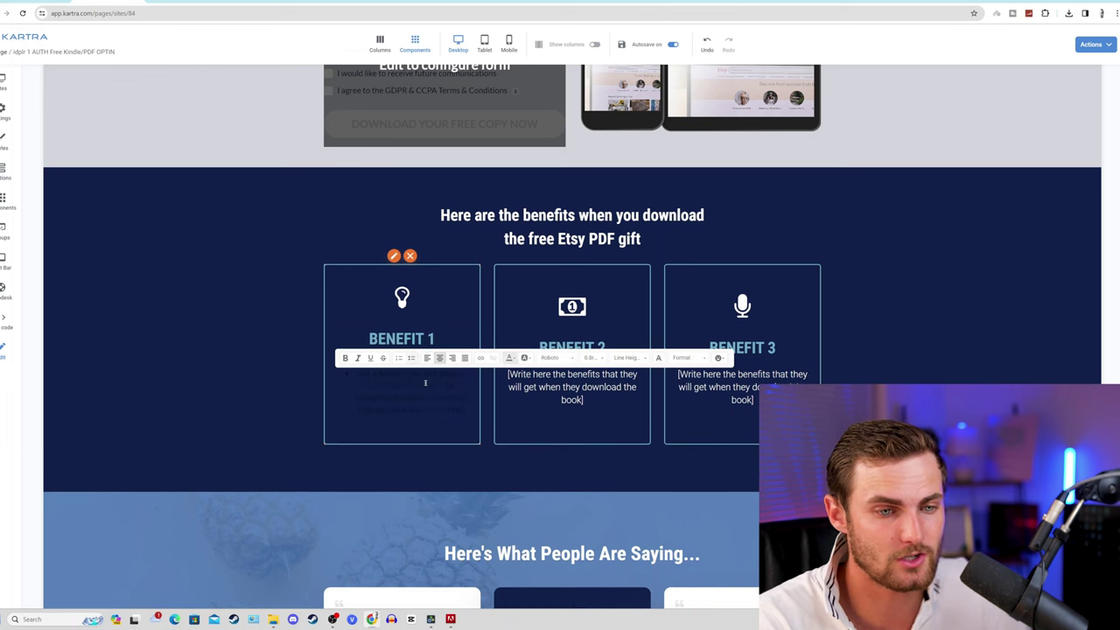
{"action": "key", "text": "ctrl+v"}
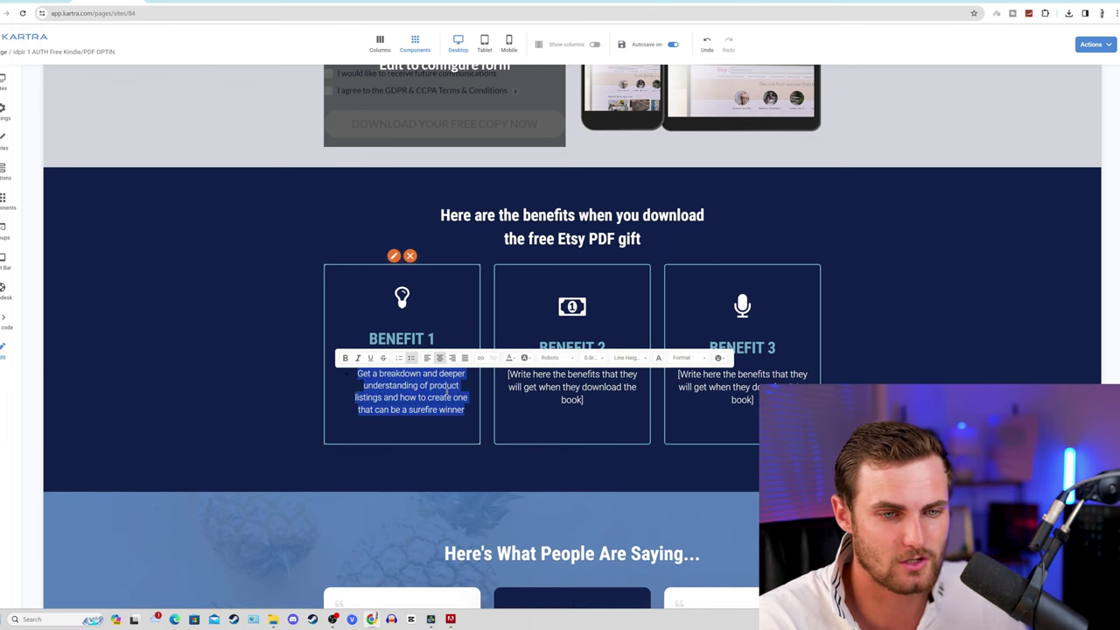
{"action": "left_click", "coordinate": [511, 358]}
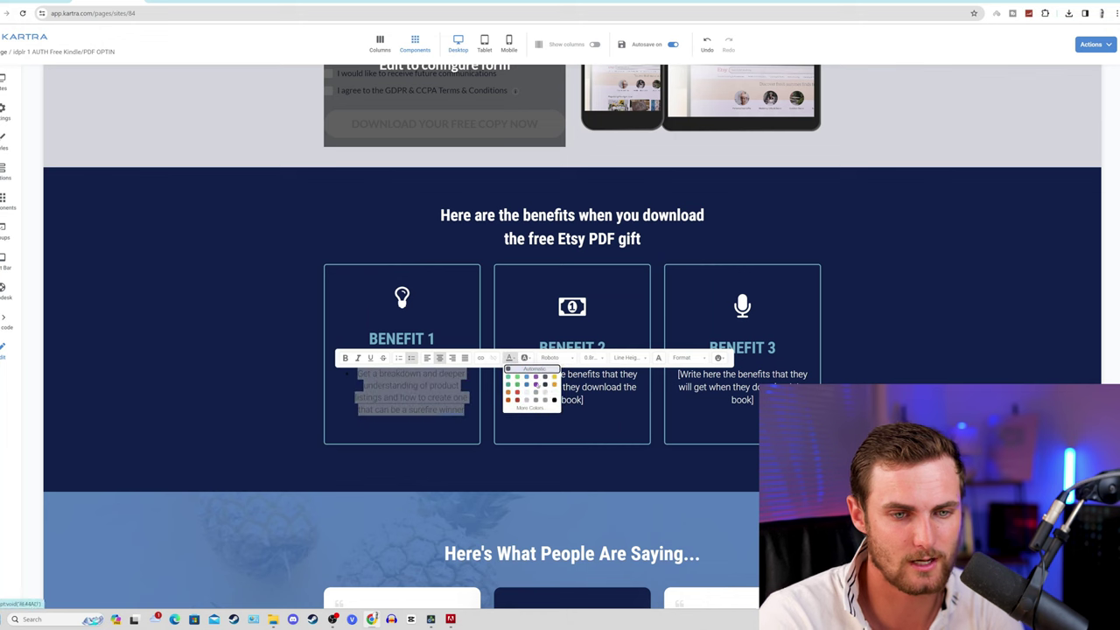
{"action": "left_click", "coordinate": [554, 377]}
{"action": "left_click", "coordinate": [572, 256]}
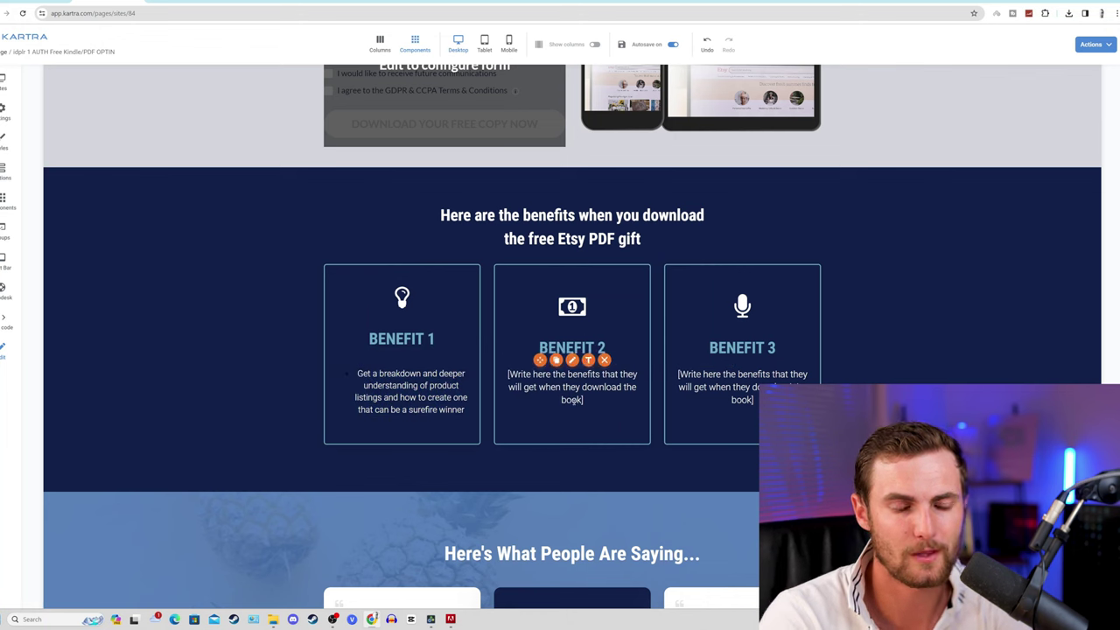
On the IDPLR Etsy Profits page, copy the bullet "Find out why visuals are the most vital element to your product listings"
{"action": "key", "text": "ctrl+Tab"}
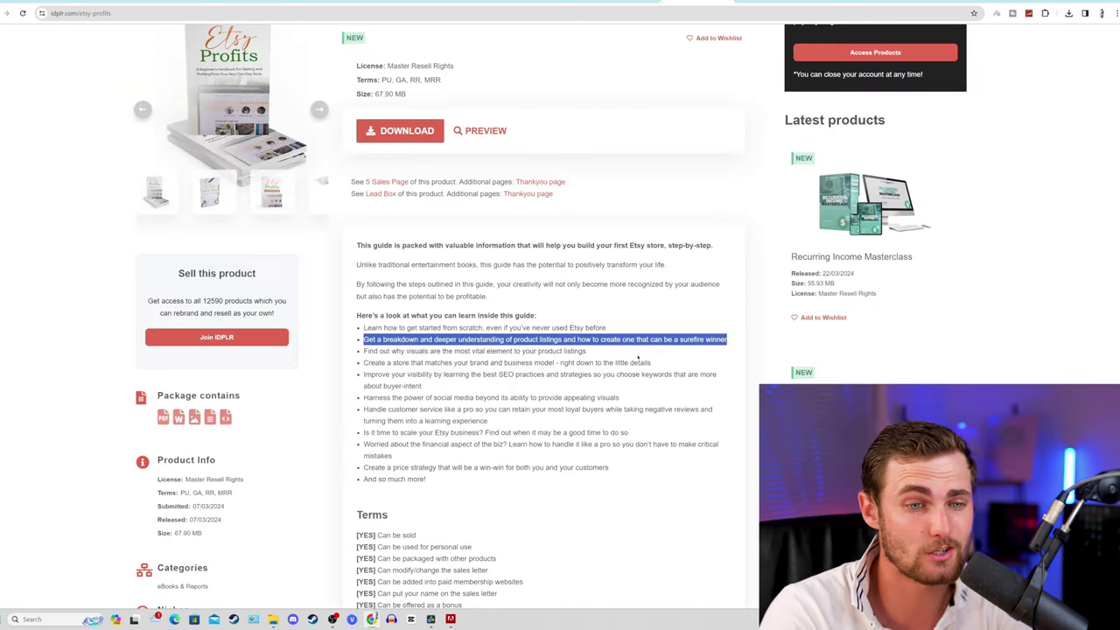
{"action": "left_click_drag", "start_coordinate": [606, 352], "coordinate": [359, 355]}
{"action": "key", "text": "ctrl+c"}
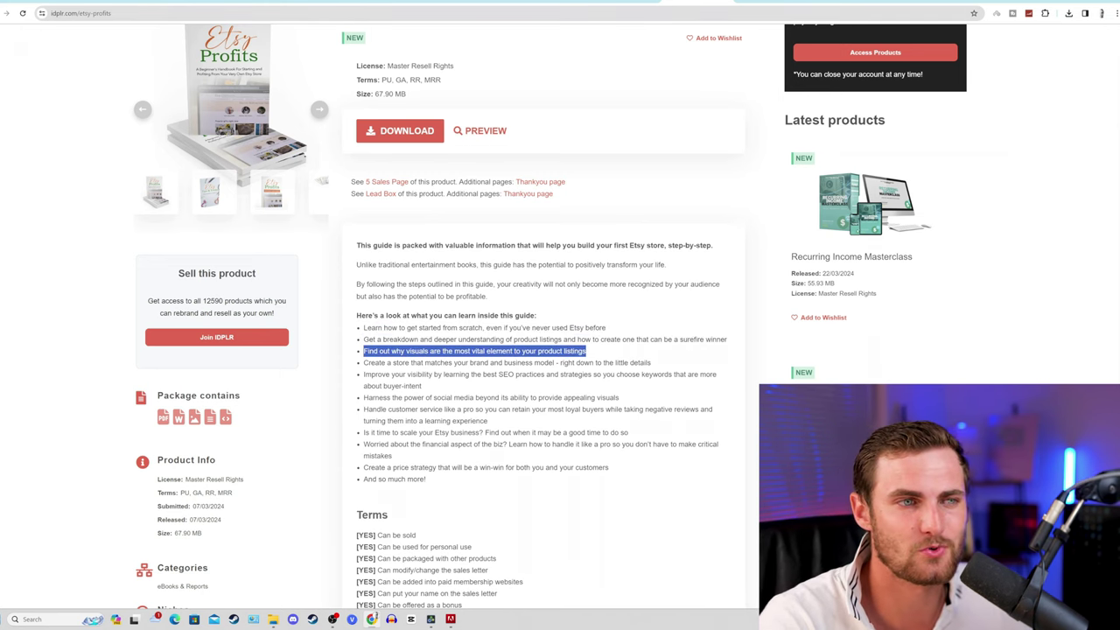
Replace the Benefit 2 placeholder text on the Kartra page with the copied bullet and color it white
{"action": "key", "text": "ctrl+shift+Tab"}
{"action": "left_click", "coordinate": [583, 391]}
{"action": "key", "text": "ctrl+a"}
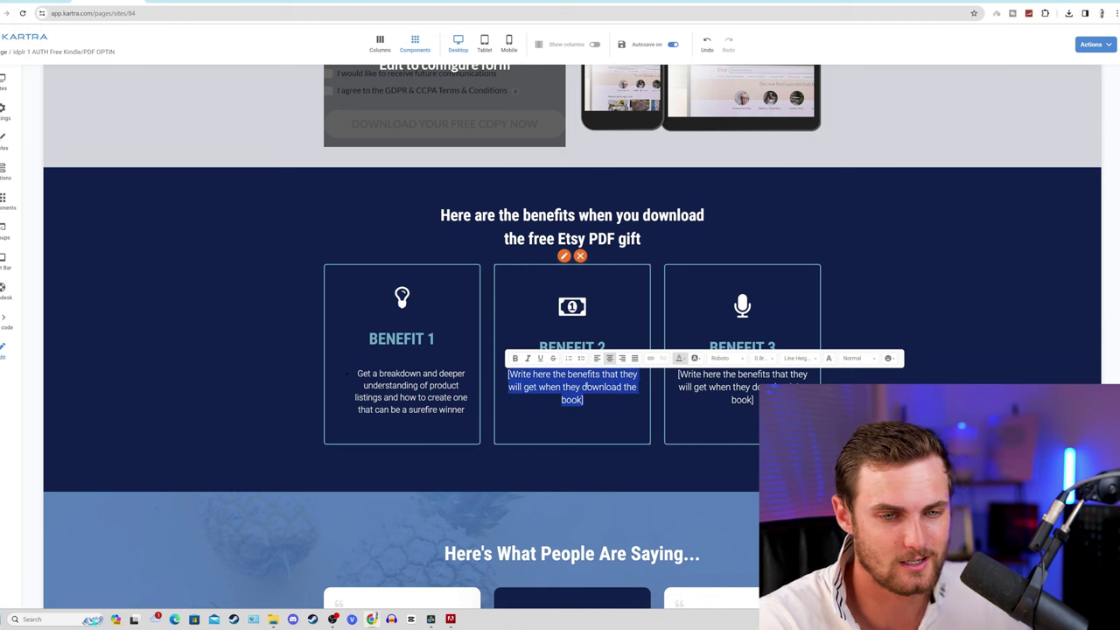
{"action": "key", "text": "ctrl+v"}
{"action": "left_click", "coordinate": [679, 363]}
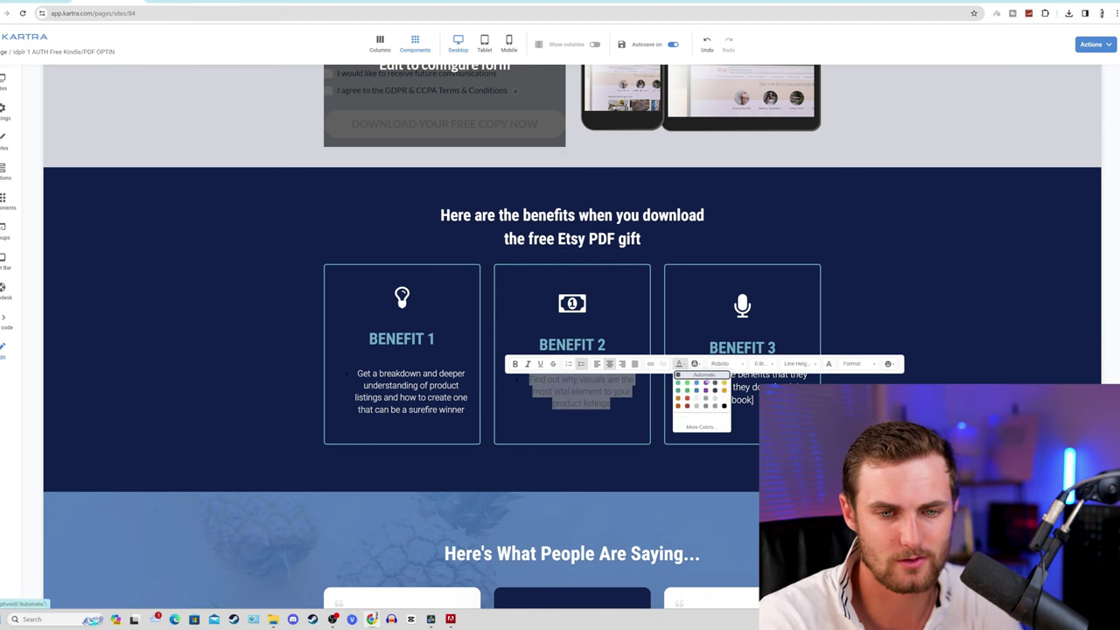
{"action": "left_click", "coordinate": [723, 400]}
{"action": "left_click", "coordinate": [680, 374]}
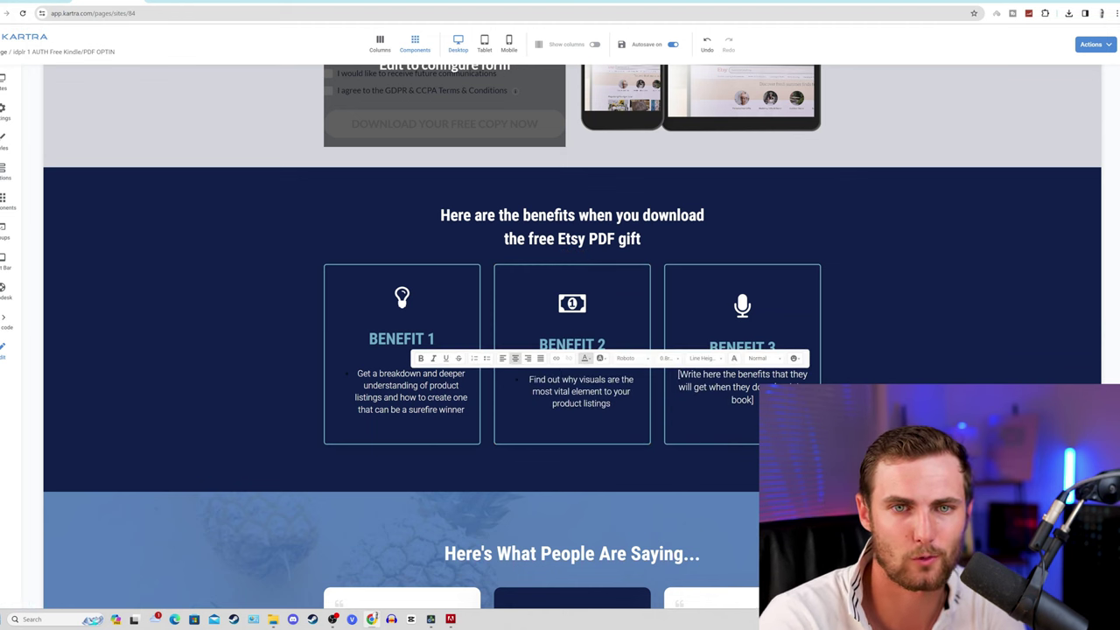
On the IDPLR Etsy Profits page, copy the "Improve your visibility by learning the best SEO practices and strategies" bullet
{"action": "key", "text": "ctrl+Tab"}
{"action": "left_click", "coordinate": [525, 374]}
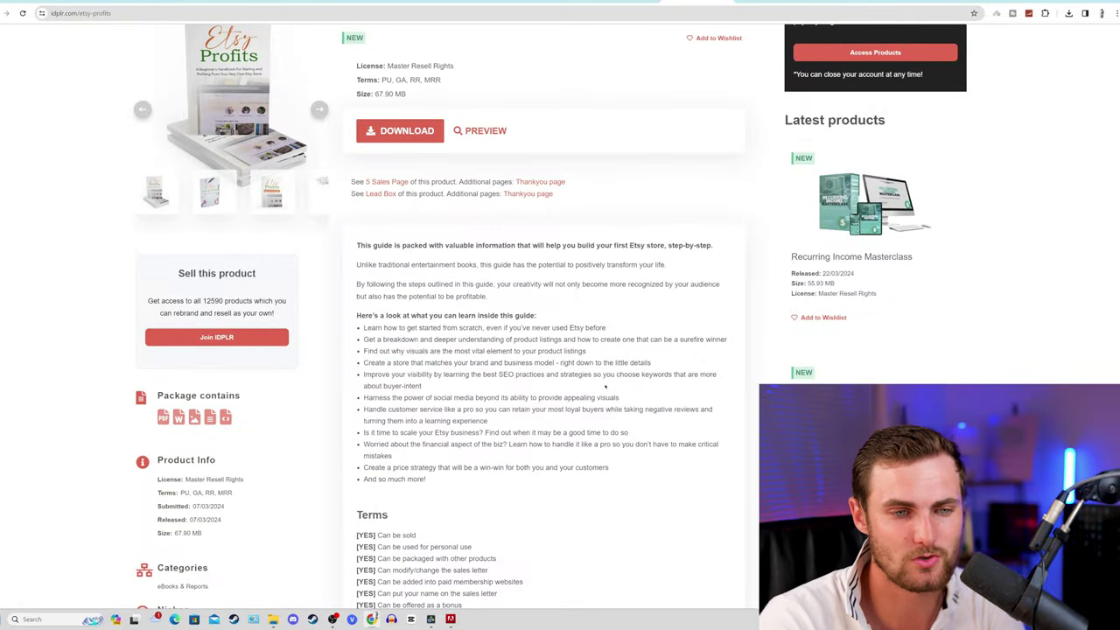
{"action": "left_click_drag", "start_coordinate": [605, 386], "coordinate": [351, 374]}
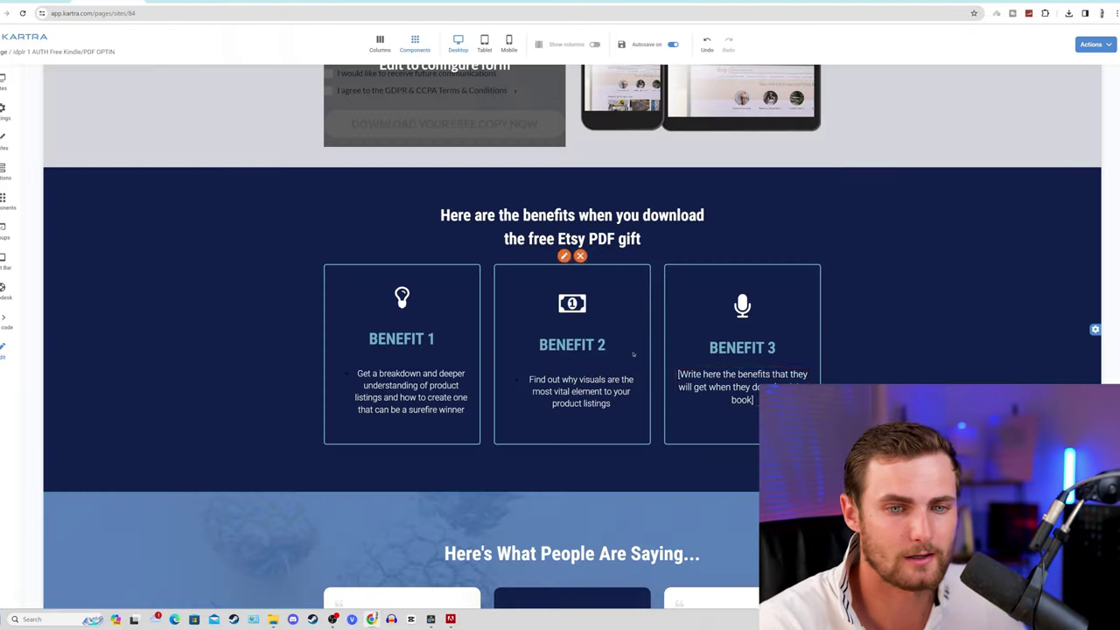
Replace the Benefit 3 placeholder text on the Kartra page with the copied SEO bullet and color it white
{"action": "key", "text": "ctrl+Tab"}
{"action": "double_click", "coordinate": [742, 387]}
{"action": "key", "text": "ctrl+a"}
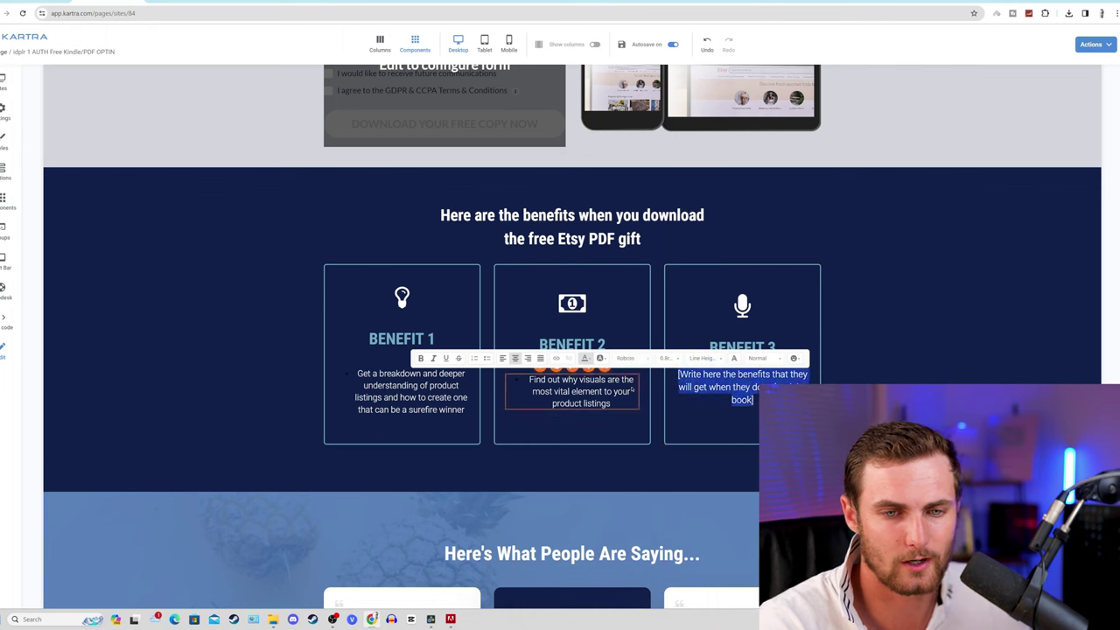
{"action": "key", "text": "ctrl+v"}
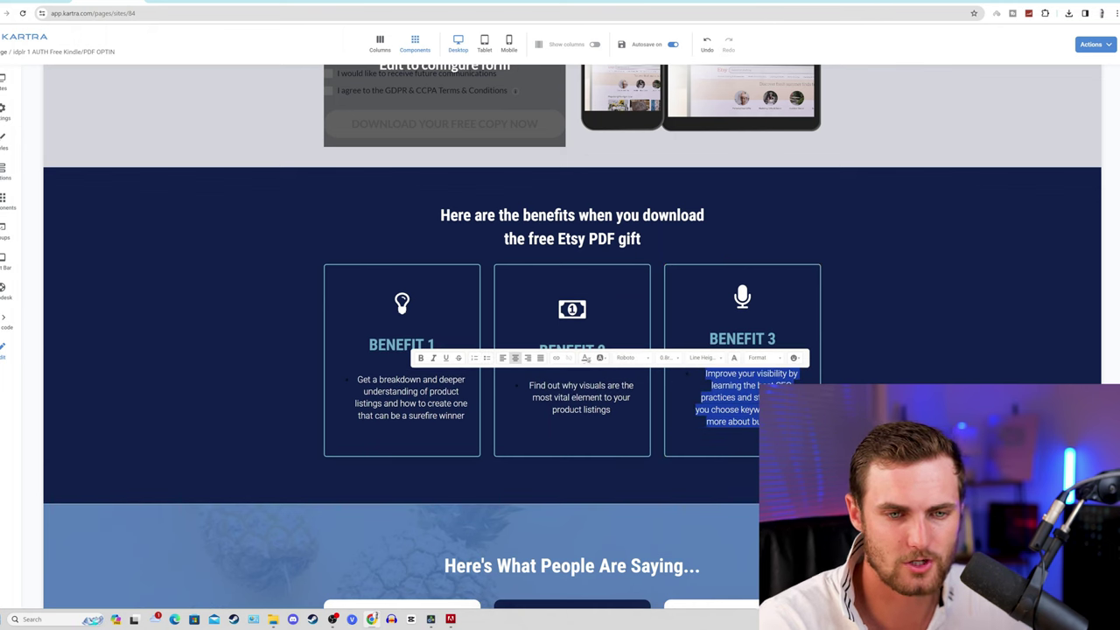
{"action": "left_click", "coordinate": [584, 357]}
{"action": "left_click", "coordinate": [585, 358]}
Review the rest of the opt-in page: the testimonial placeholders, the host biography and the closing download form
{"action": "scroll", "coordinate": [585, 358], "scroll_direction": "down", "scroll_amount": 5}
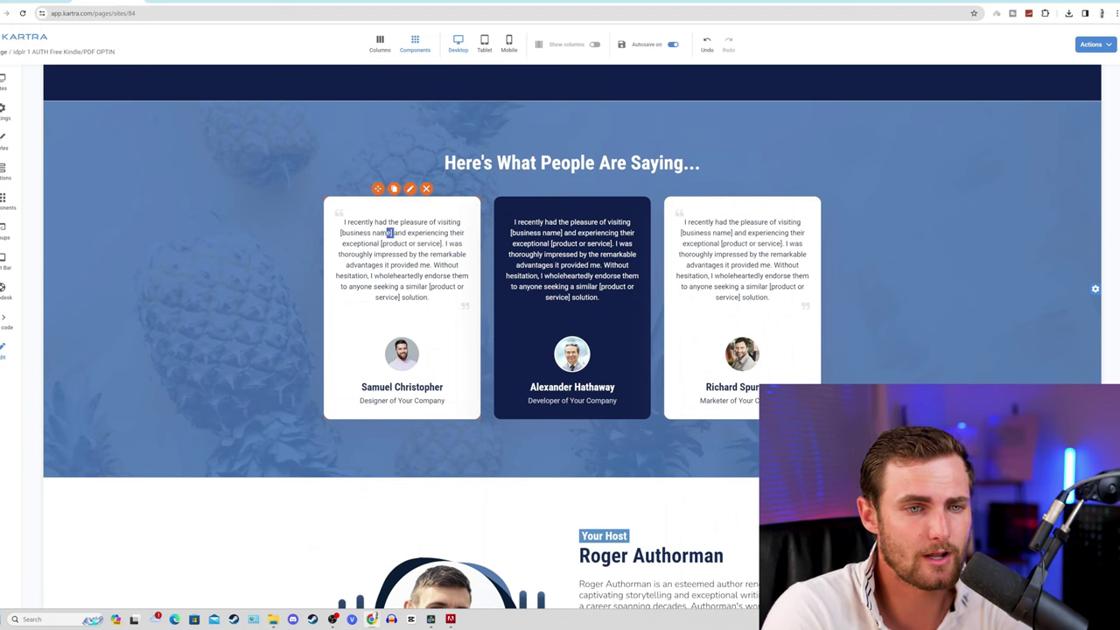
{"action": "left_click_drag", "start_coordinate": [391, 233], "coordinate": [340, 233]}
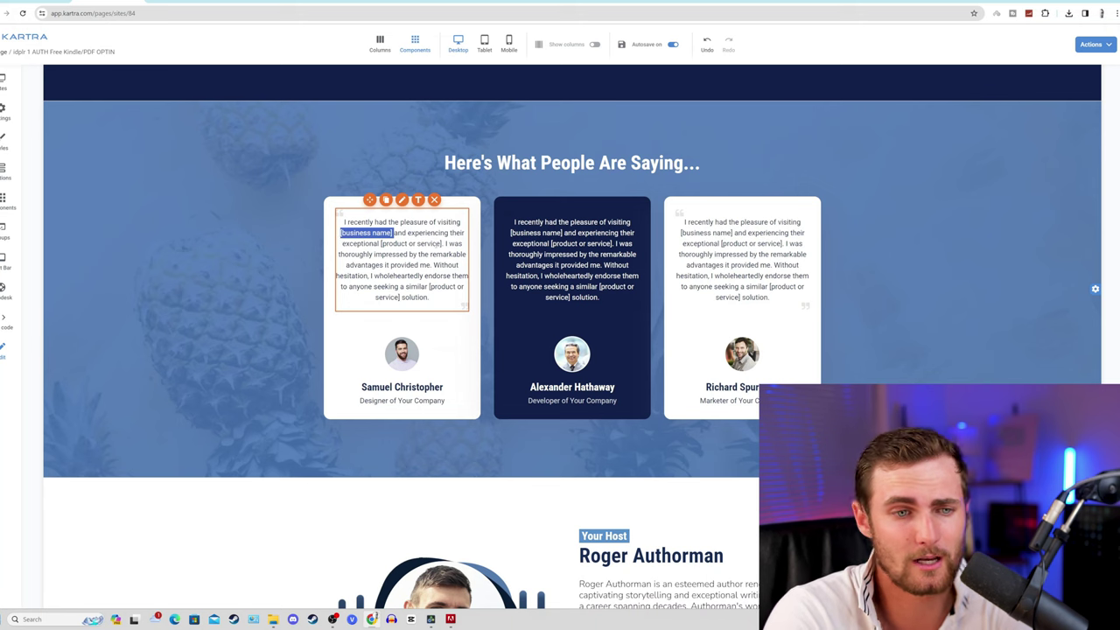
{"action": "left_click_drag", "start_coordinate": [444, 243], "coordinate": [376, 243]}
{"action": "left_click", "coordinate": [454, 308]}
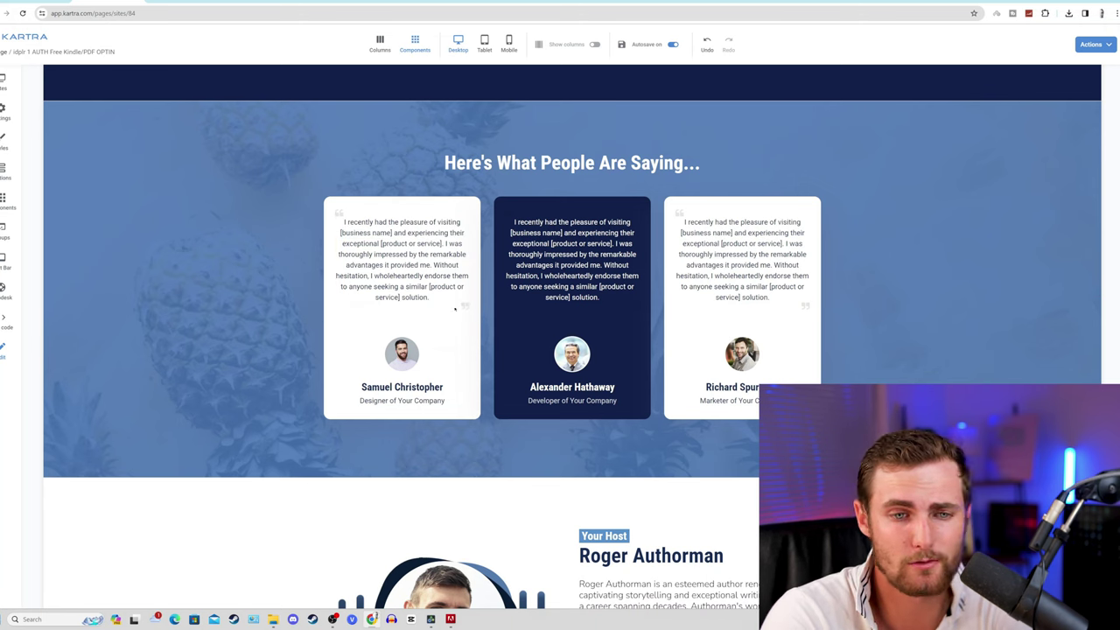
{"action": "scroll", "coordinate": [490, 306], "scroll_direction": "down", "scroll_amount": 5}
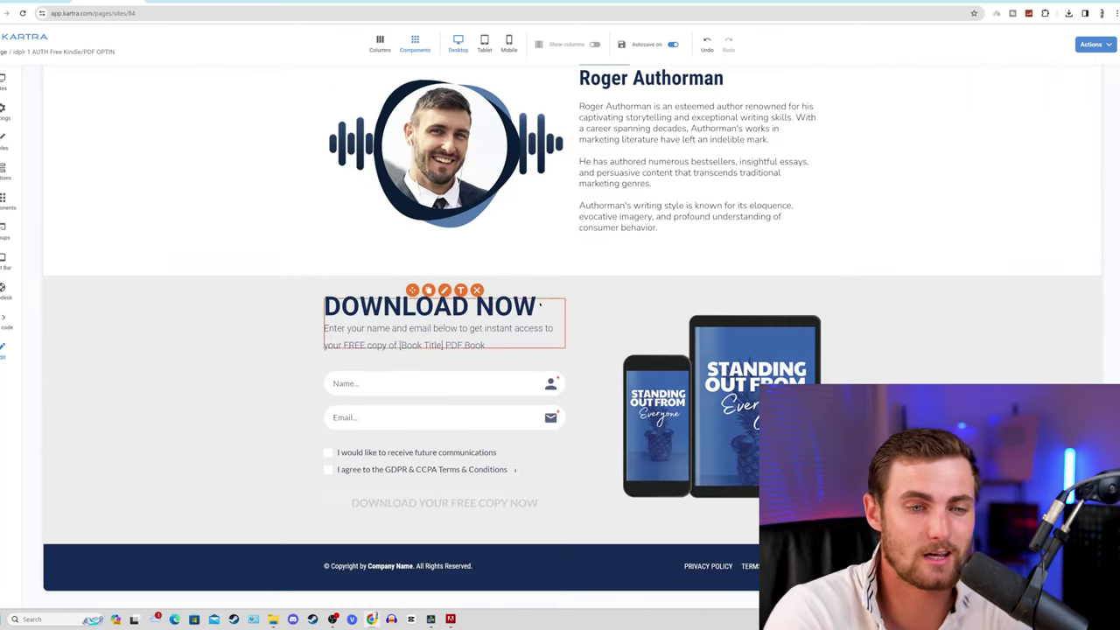
{"action": "scroll", "coordinate": [540, 304], "scroll_direction": "up", "scroll_amount": 15}
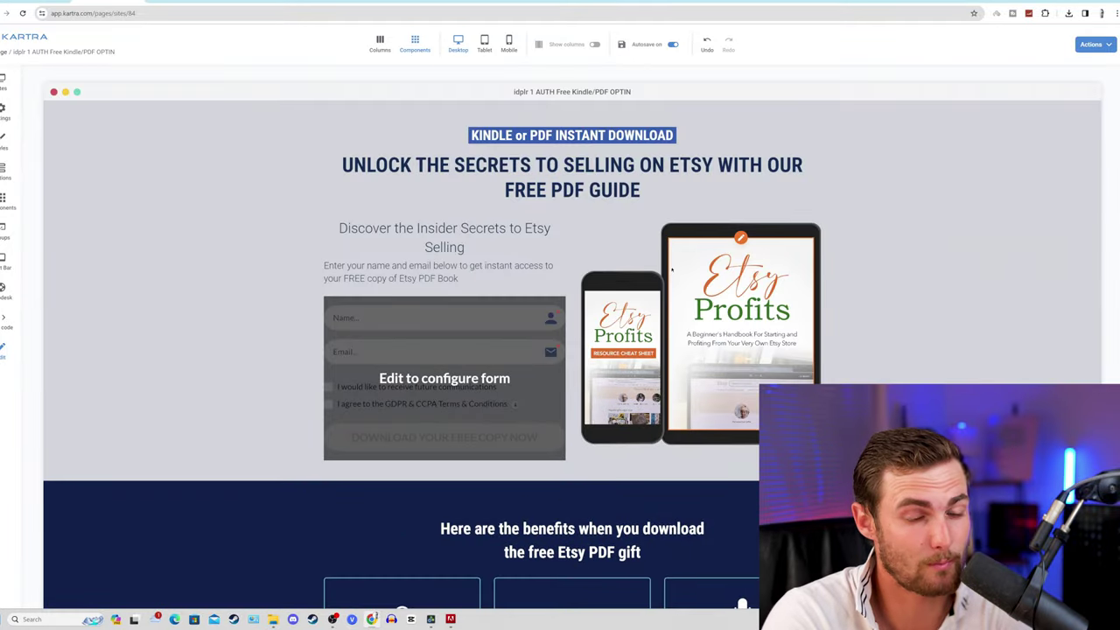
{"action": "scroll", "coordinate": [613, 263], "scroll_direction": "down", "scroll_amount": 4}
{"action": "scroll", "coordinate": [449, 220], "scroll_direction": "up", "scroll_amount": 3}
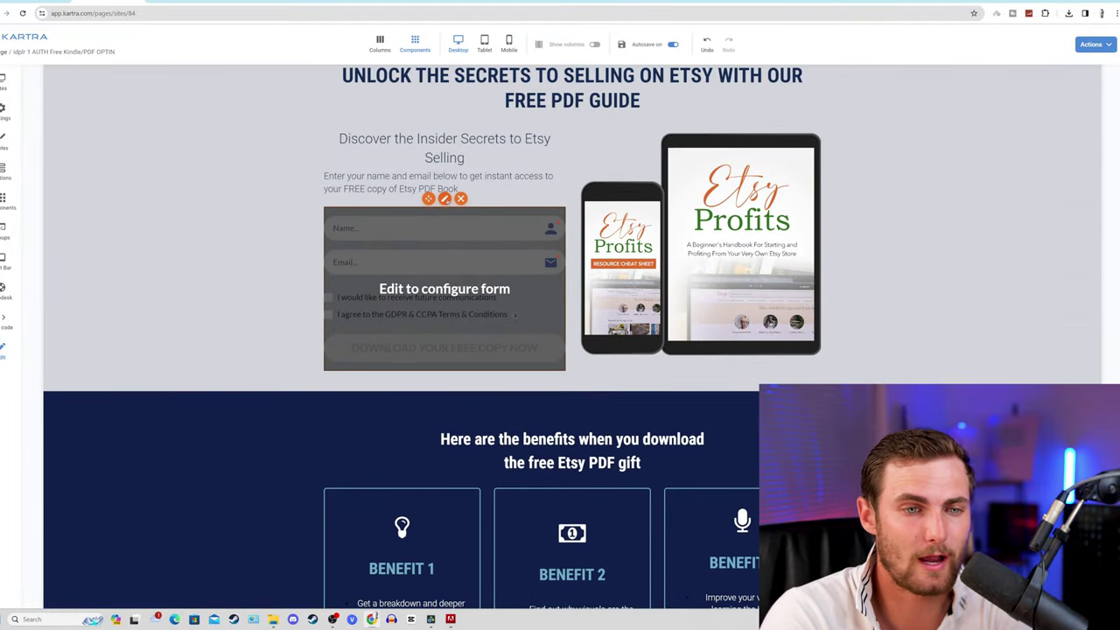
Apply the "idplr AUTH Free Kindle/PDF" opt-in form to the page's top form, and close its configuration
{"action": "left_click", "coordinate": [444, 198]}
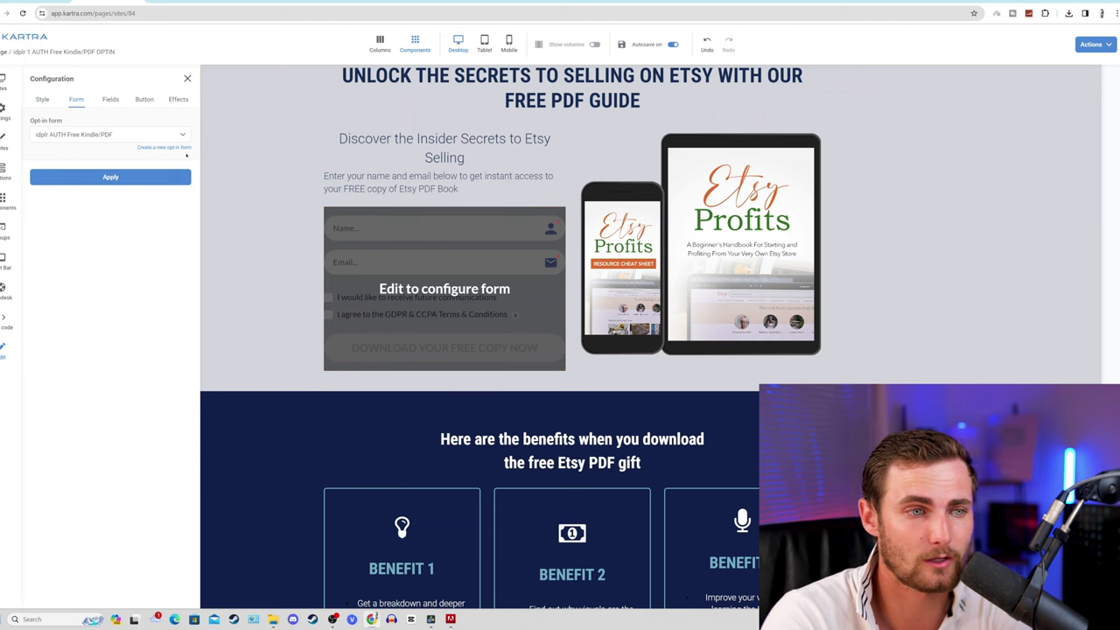
{"action": "left_click", "coordinate": [110, 176]}
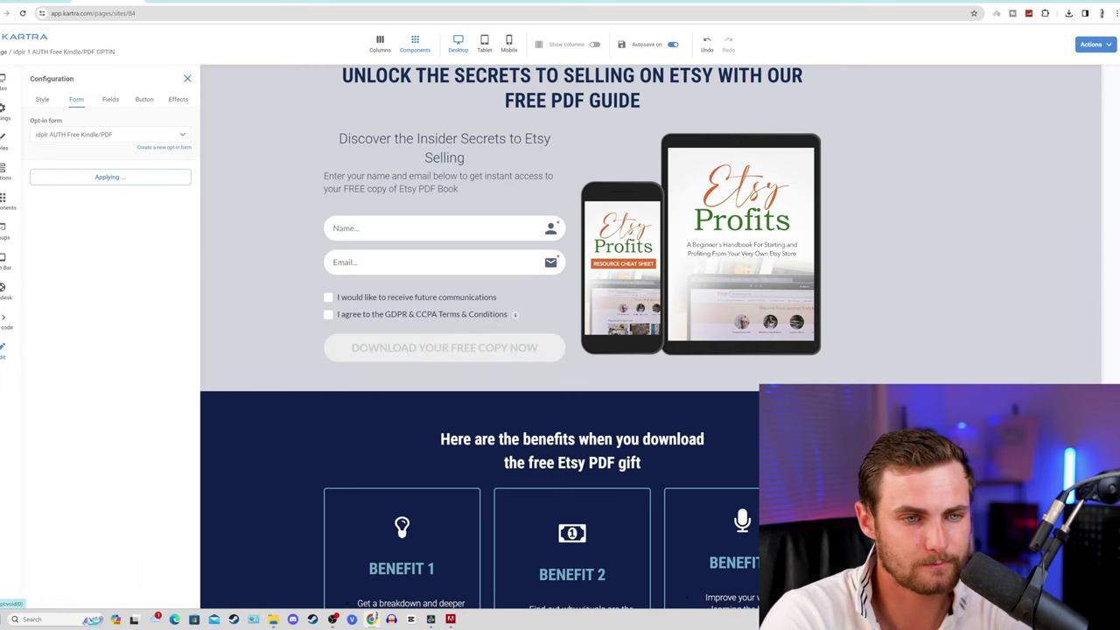
{"action": "left_click", "coordinate": [188, 79]}
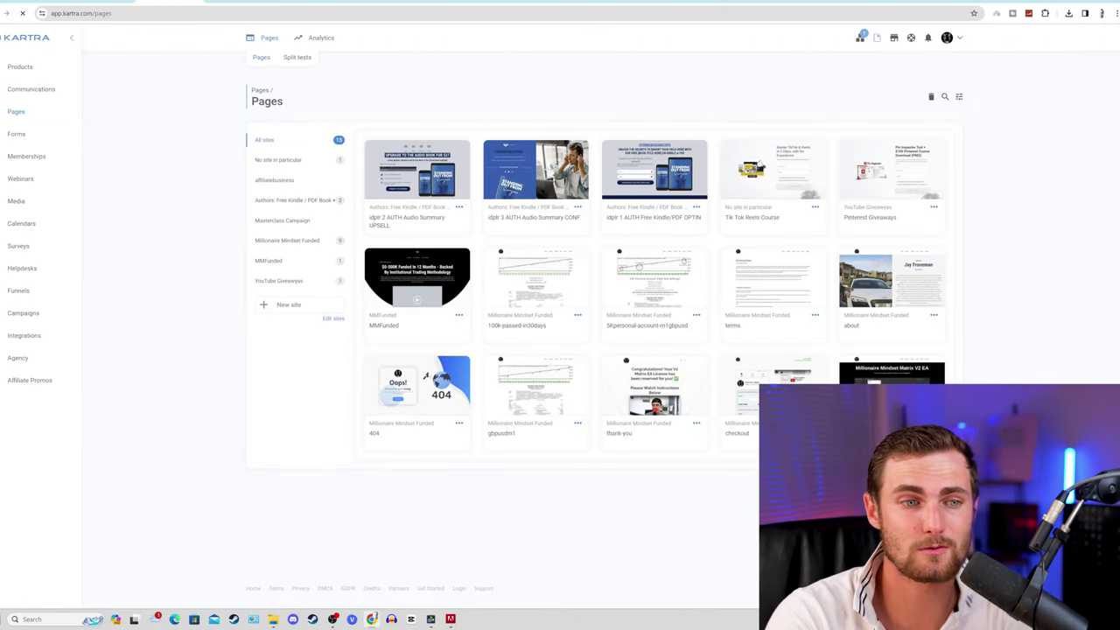
Among the pages of the "Authors: Free Kindle / PDF Book" site, get the direct publishing link of "idplr 3 AUTH Audio Summary CONF"
{"action": "left_click", "coordinate": [302, 201]}
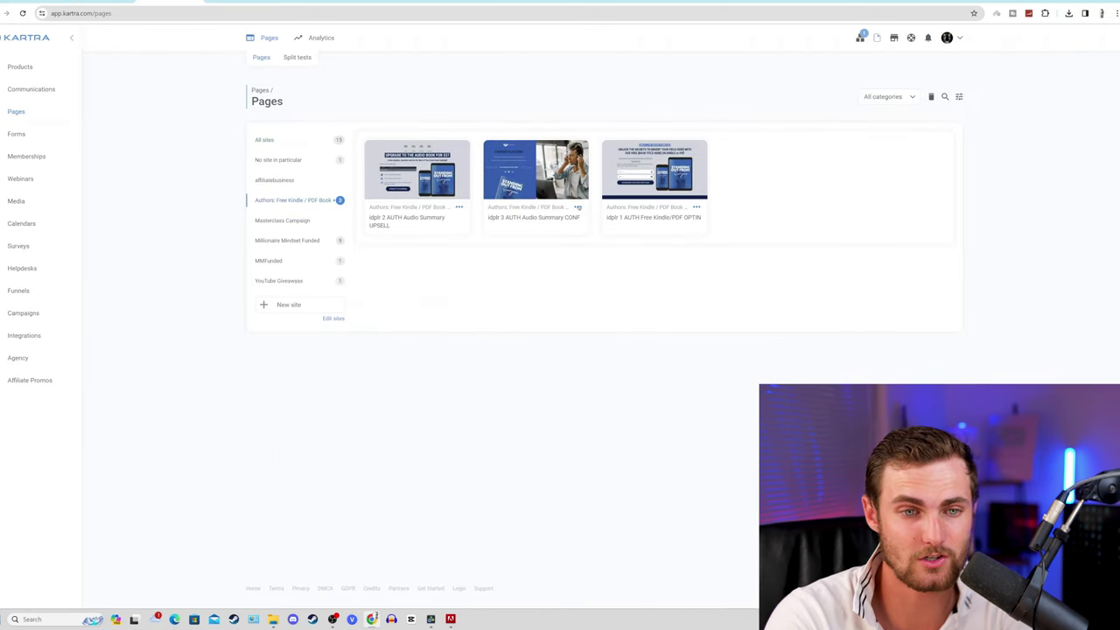
{"action": "left_click", "coordinate": [579, 207]}
{"action": "left_click", "coordinate": [624, 193]}
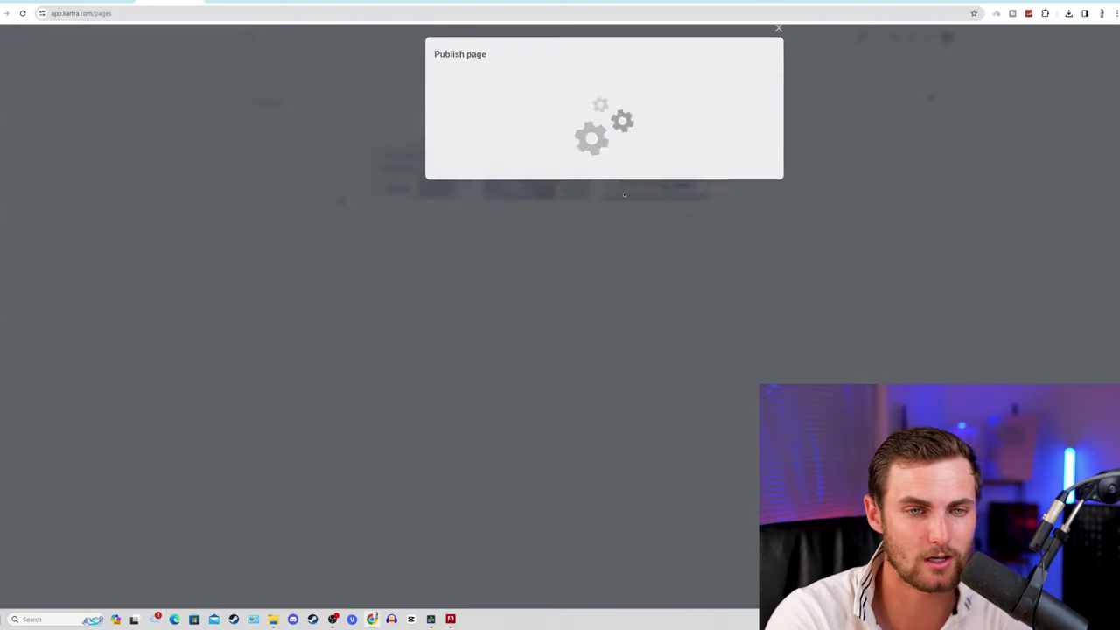
{"action": "left_click", "coordinate": [574, 229]}
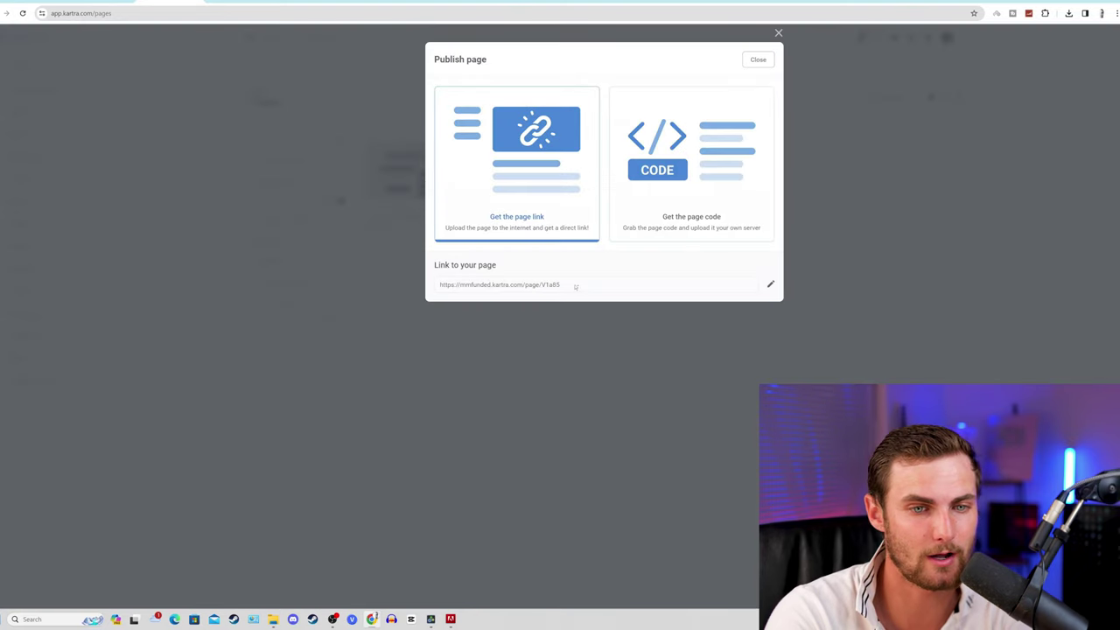
Open the page's published link from the Publish page dialog and check the source product page on IDPLR
{"action": "left_click_drag", "start_coordinate": [576, 287], "coordinate": [439, 285]}
{"action": "right_click", "coordinate": [496, 287]}
{"action": "left_click", "coordinate": [542, 320]}
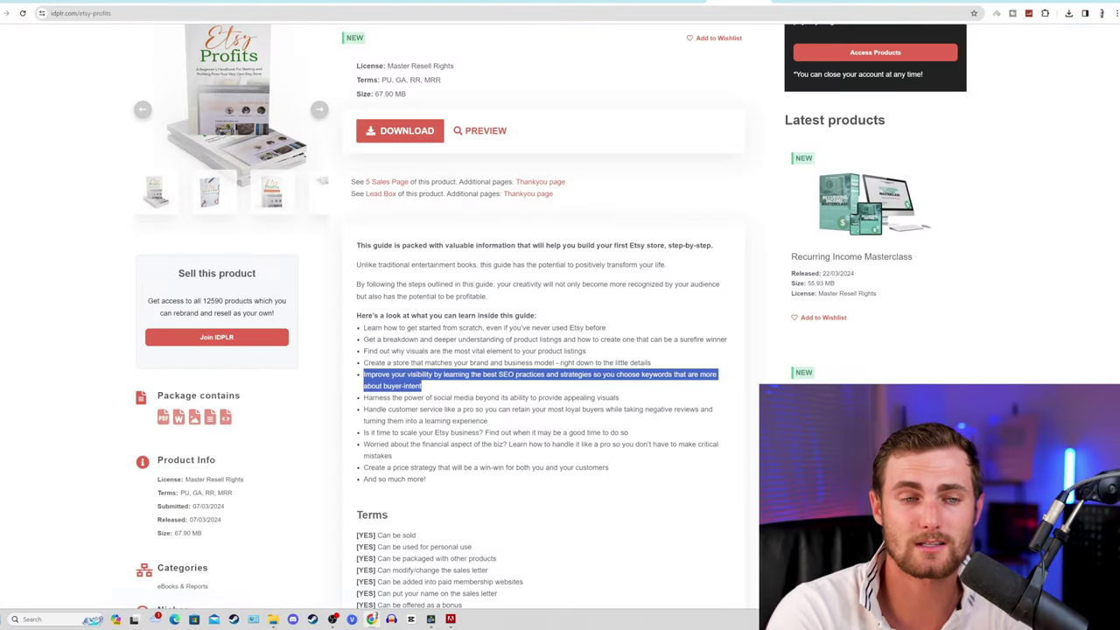
{"action": "scroll", "coordinate": [579, 162], "scroll_direction": "up", "scroll_amount": 2}
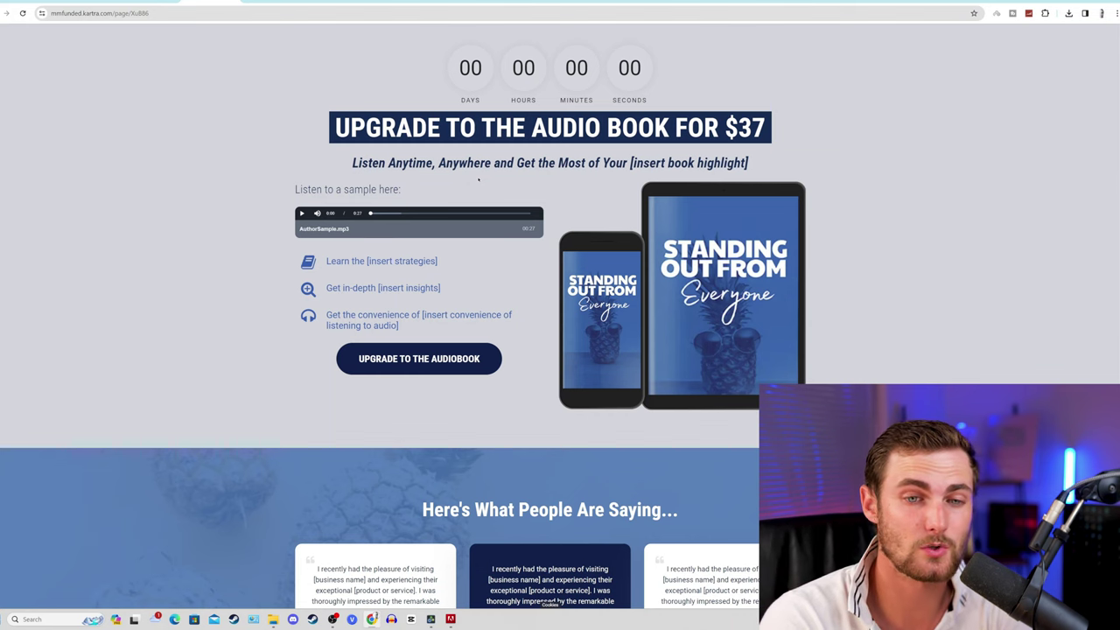
Review the live upsell page, from the countdown and $37 audiobook headline down to the testimonials
{"action": "scroll", "coordinate": [551, 328], "scroll_direction": "down", "scroll_amount": 3}
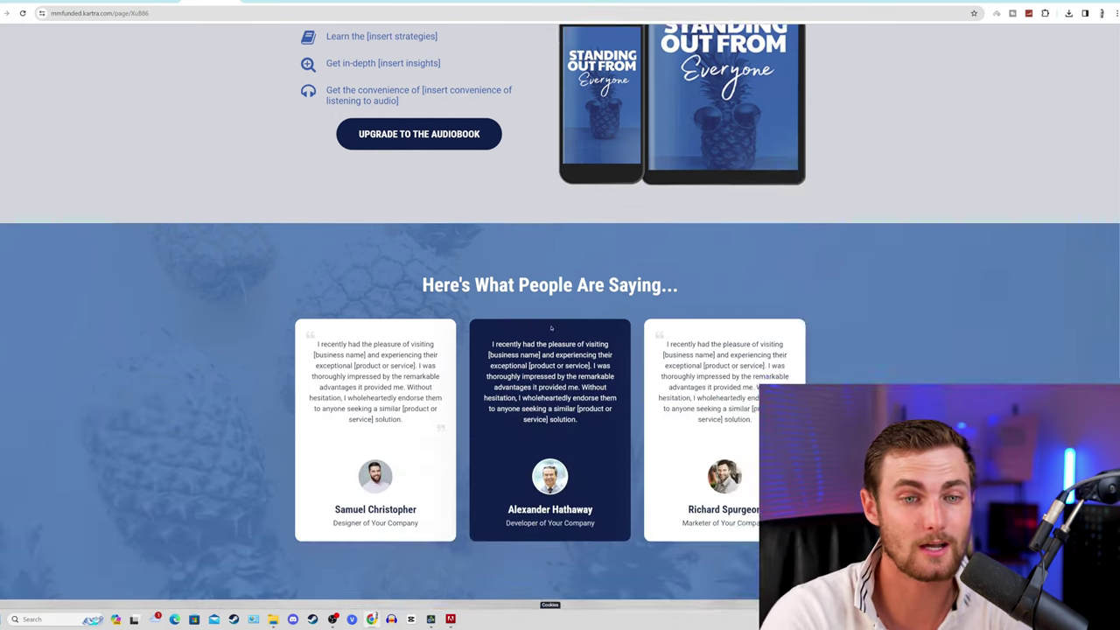
{"action": "scroll", "coordinate": [551, 328], "scroll_direction": "down", "scroll_amount": 3}
{"action": "scroll", "coordinate": [791, 164], "scroll_direction": "up", "scroll_amount": 6}
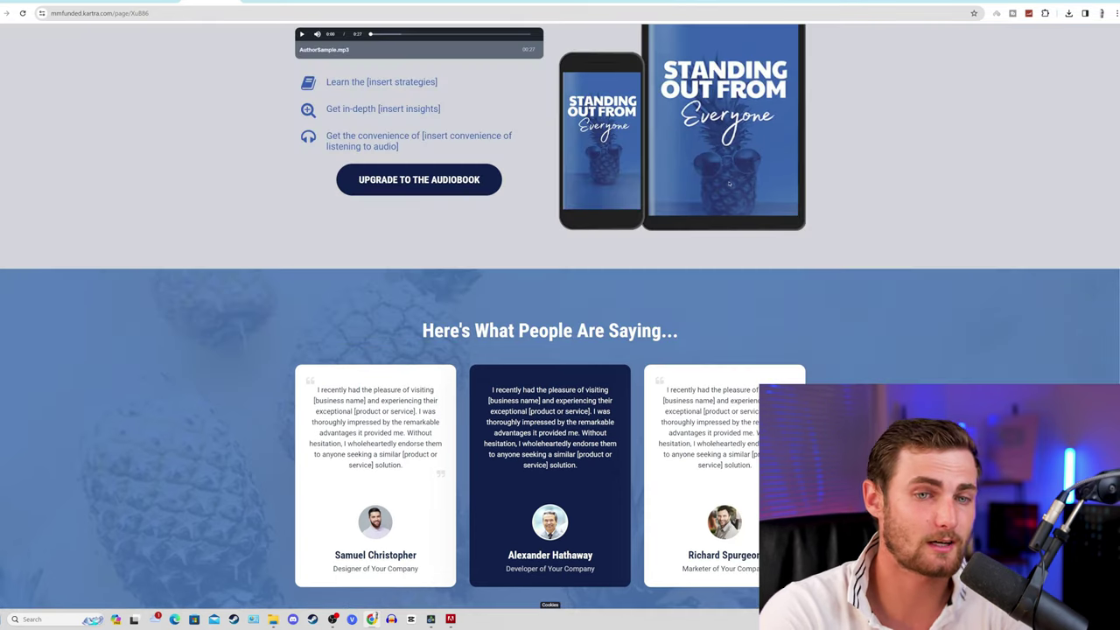
{"action": "key", "text": "ctrl+Tab"}
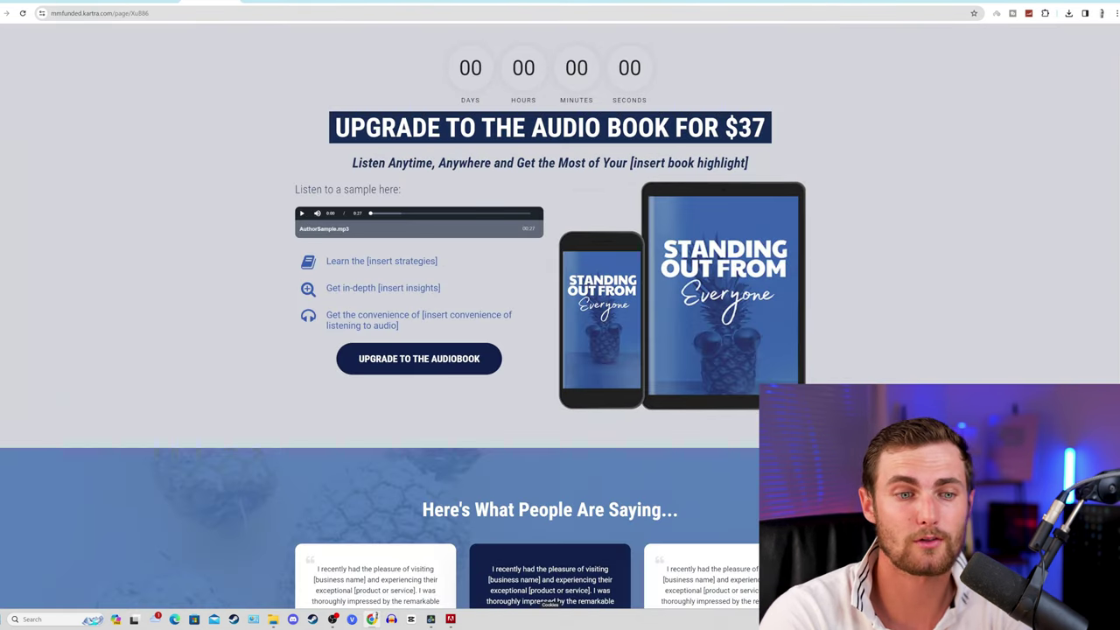
{"action": "scroll", "coordinate": [542, 305], "scroll_direction": "down", "scroll_amount": 4}
{"action": "scroll", "coordinate": [542, 305], "scroll_direction": "up", "scroll_amount": 4}
{"action": "left_click_drag", "start_coordinate": [769, 128], "coordinate": [603, 130]}
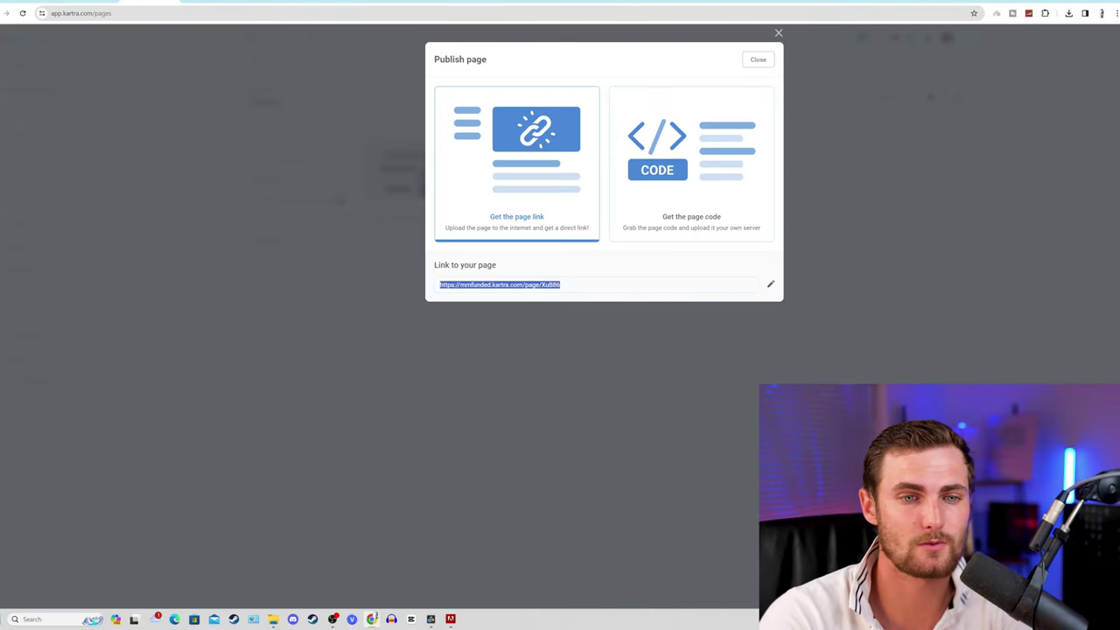
Leave the publishing dialog and open the "idplr 2 AUTH Audio Summary UPSELL" page for editing
{"action": "key", "text": "Escape"}
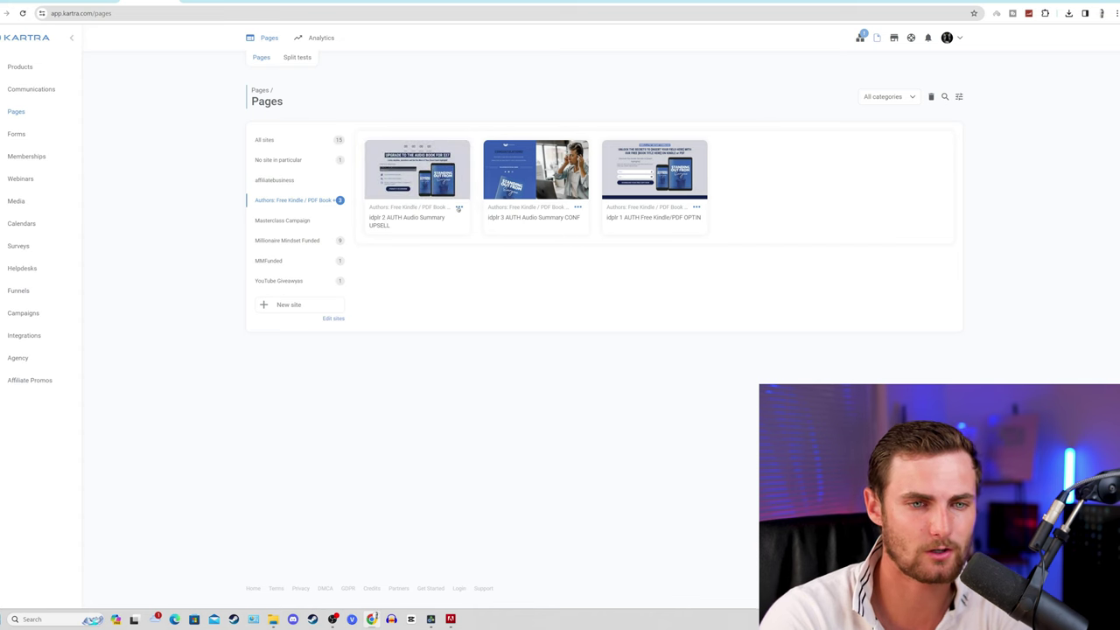
{"action": "left_click", "coordinate": [458, 208]}
{"action": "left_click", "coordinate": [495, 220]}
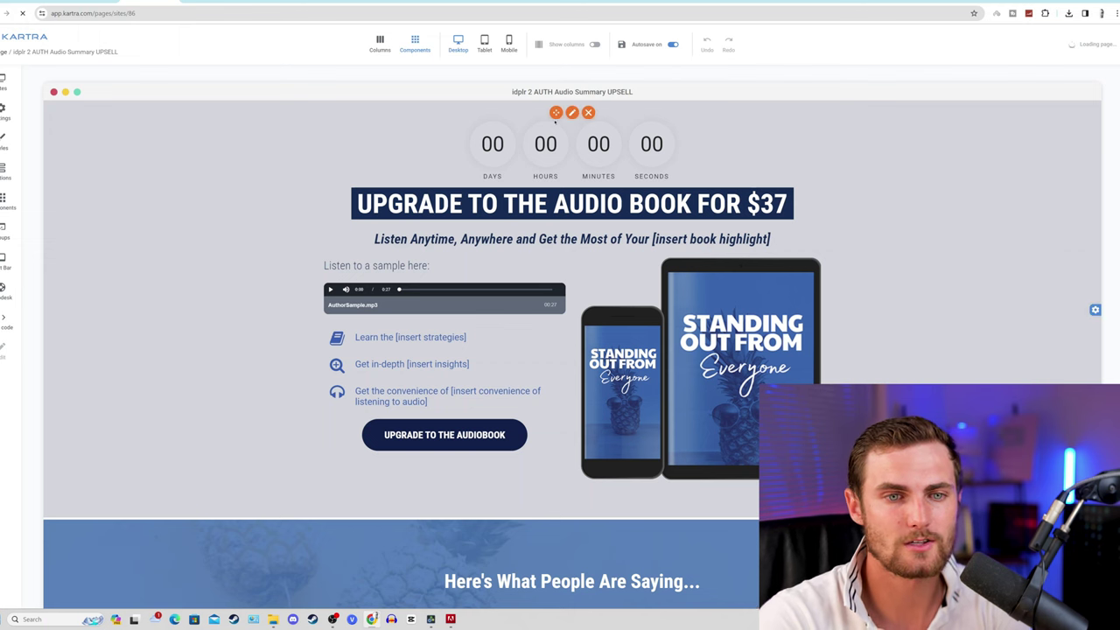
Set the upsell page's countdown to end based on landing date (dynamic) after 13 hours, and apply it
{"action": "mouse_move", "coordinate": [570, 122]}
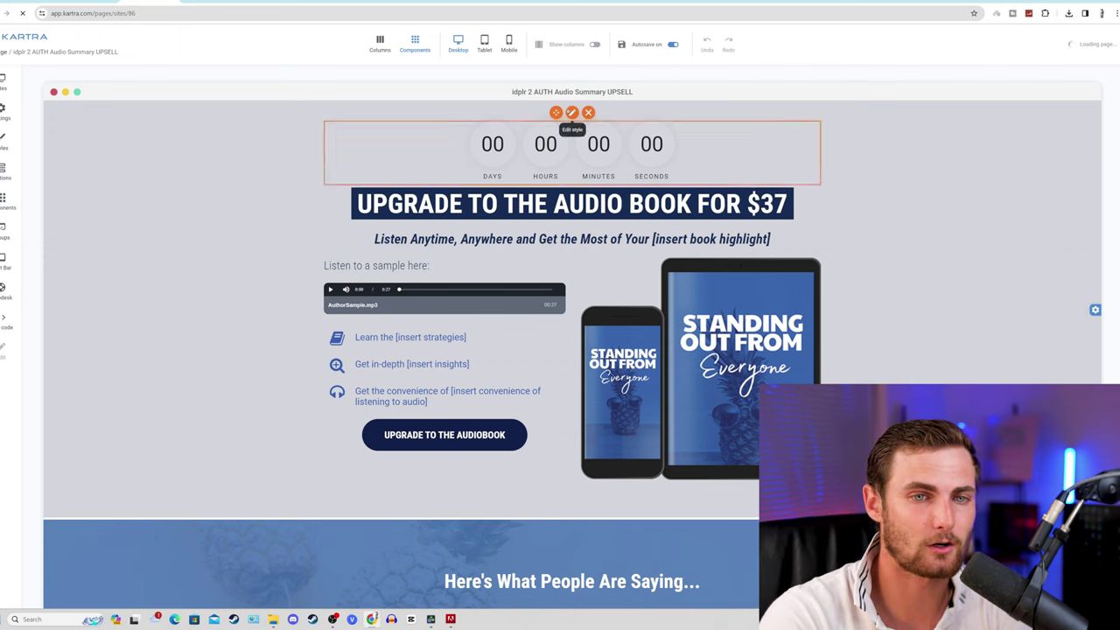
{"action": "left_click", "coordinate": [572, 112]}
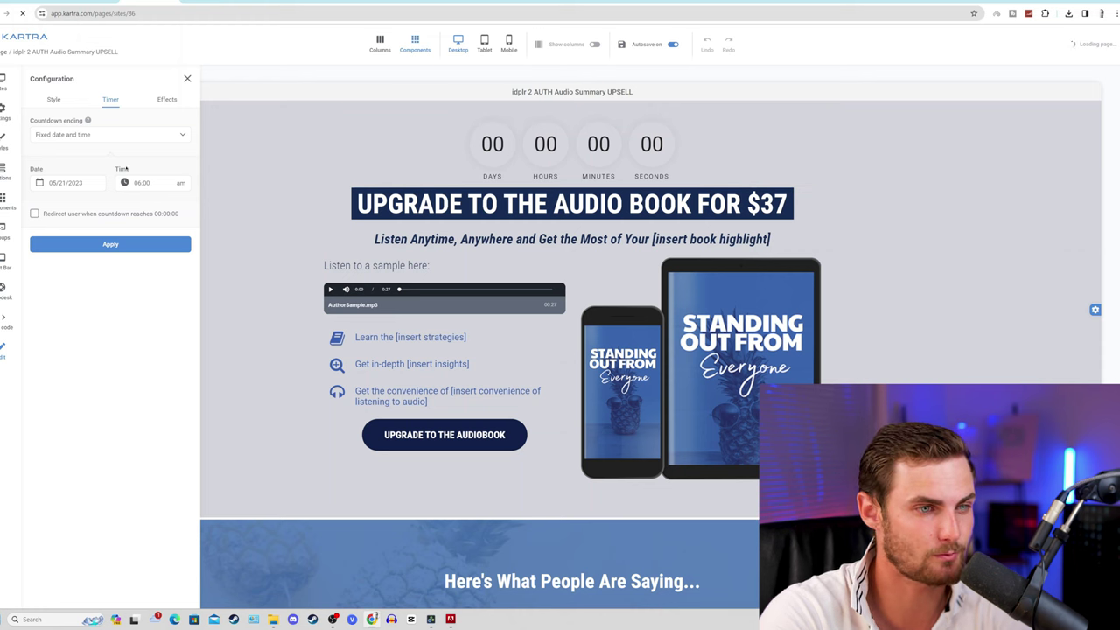
{"action": "left_click", "coordinate": [103, 134]}
{"action": "left_click", "coordinate": [85, 186]}
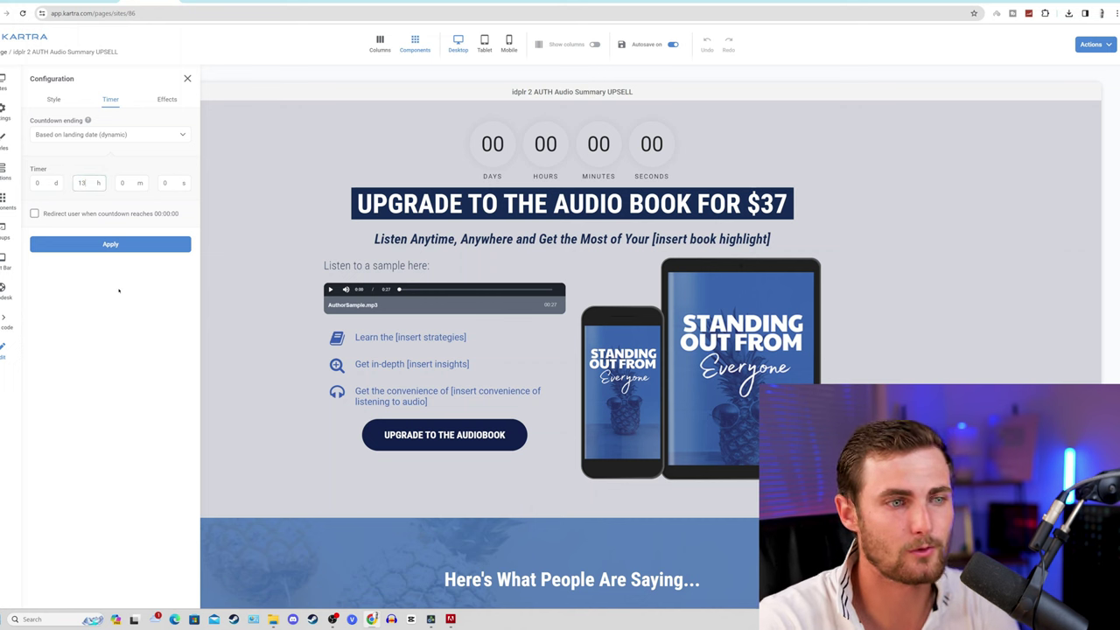
{"action": "left_click", "coordinate": [126, 245]}
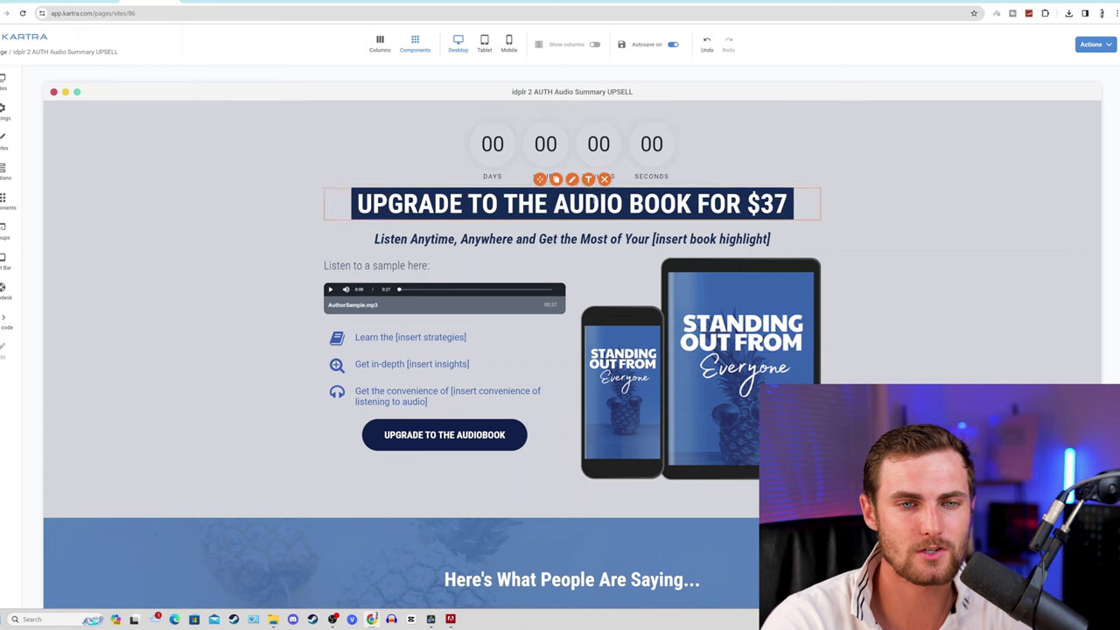
Reword the upsell headline to "UPGRADE TO THE ETSY VIDEO COURSE FOR $37"
{"action": "left_click", "coordinate": [573, 203]}
{"action": "type", "text": "ETSY VIDEO CO"}
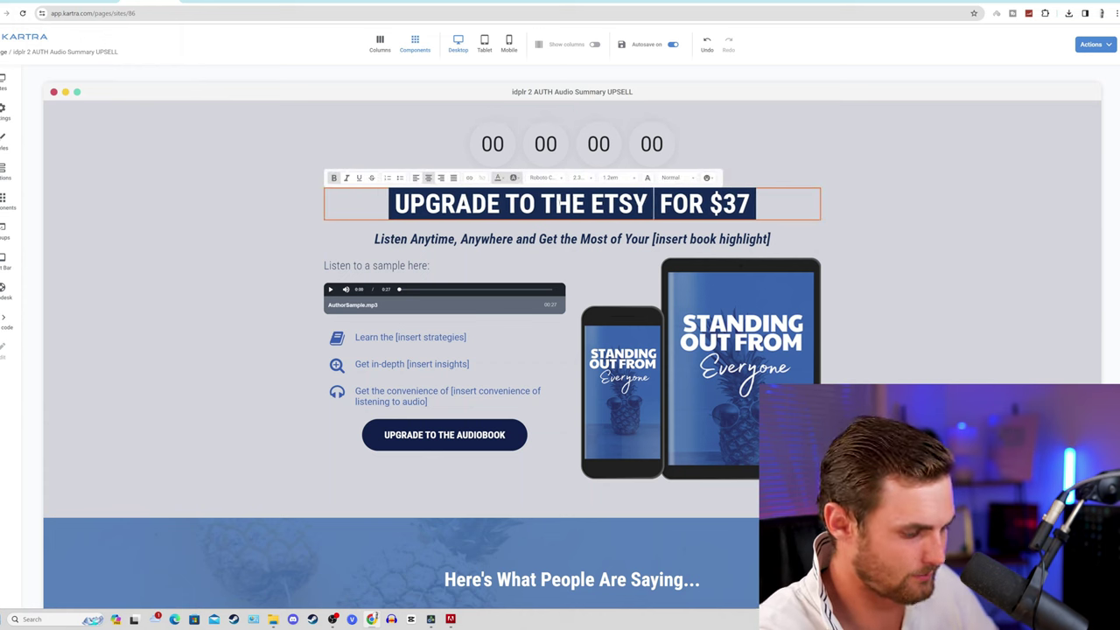
{"action": "type", "text": "URSE"}
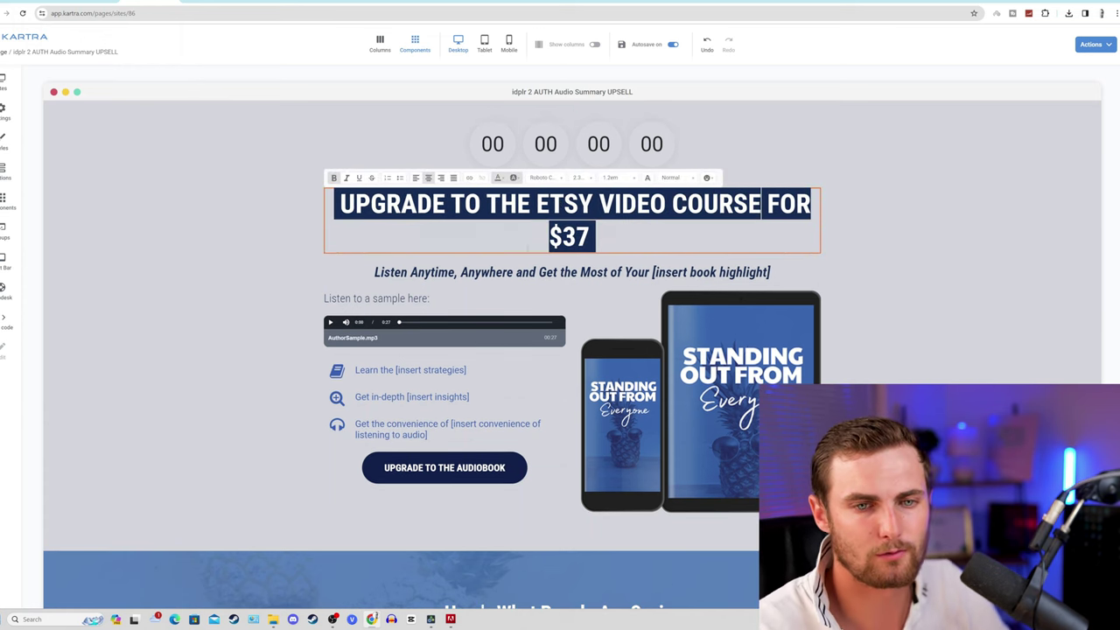
{"action": "left_click", "coordinate": [882, 267]}
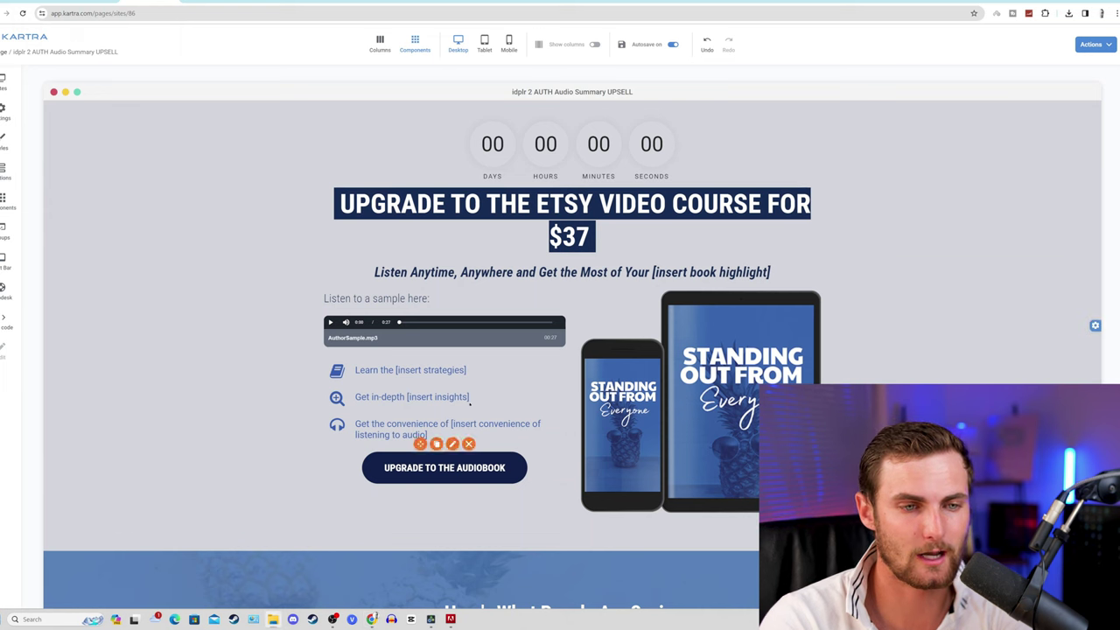
In File Explorer, extract the etsy-profits-video-upgrade archive within New folder (13) and look through its Module 5 - Affiliates Toolbox Page images
{"action": "key", "text": "alt+Tab"}
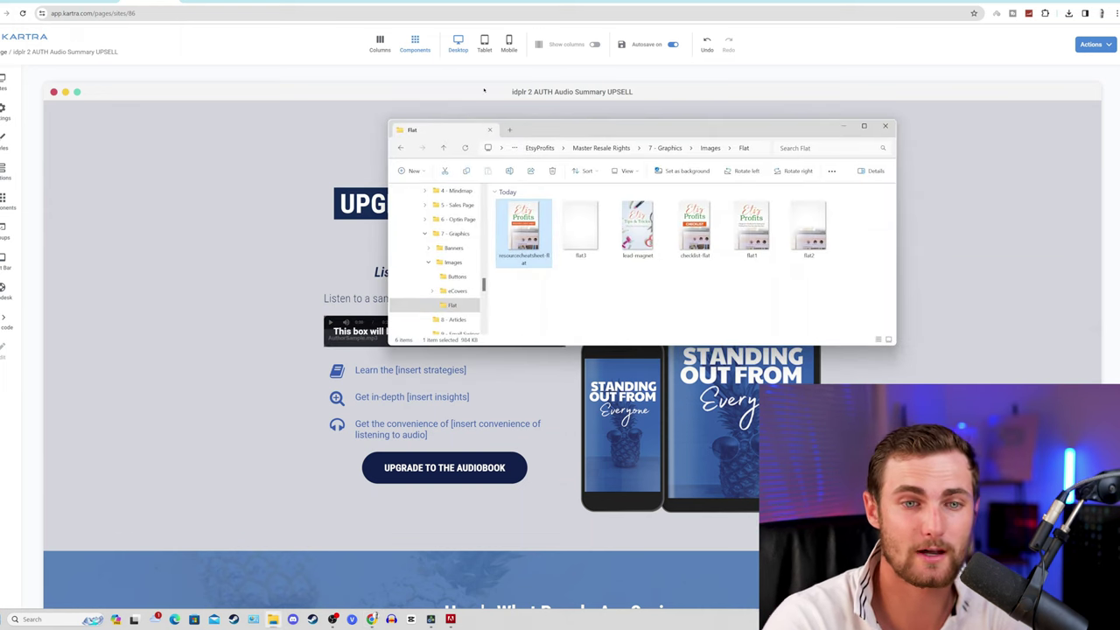
{"action": "left_click", "coordinate": [544, 149]}
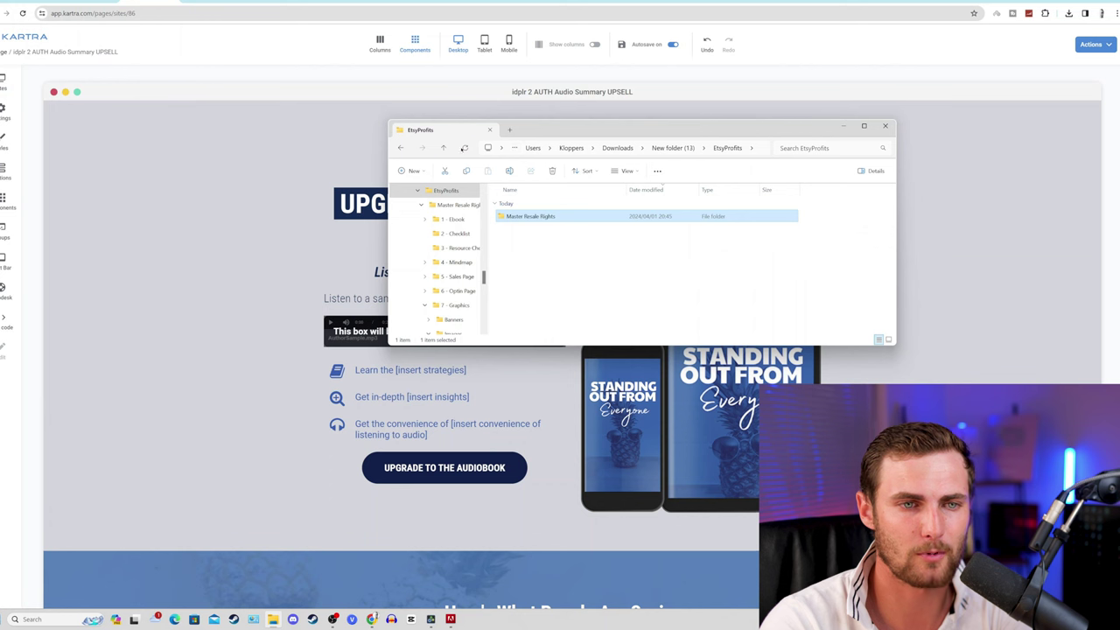
{"action": "left_click", "coordinate": [402, 148]}
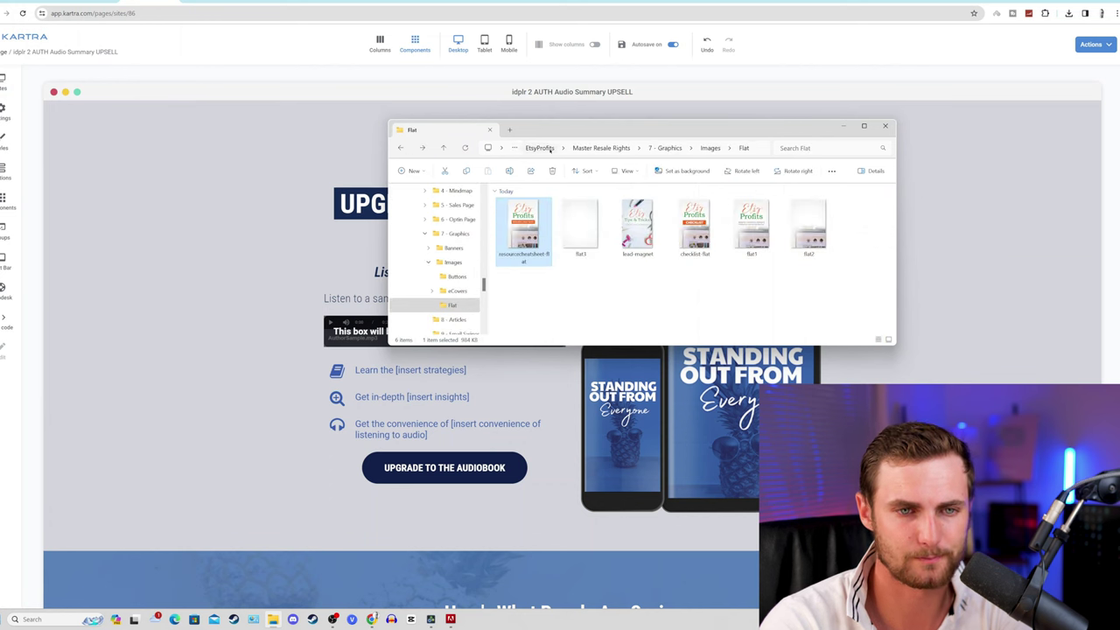
{"action": "left_click", "coordinate": [540, 148]}
{"action": "left_click", "coordinate": [673, 148]}
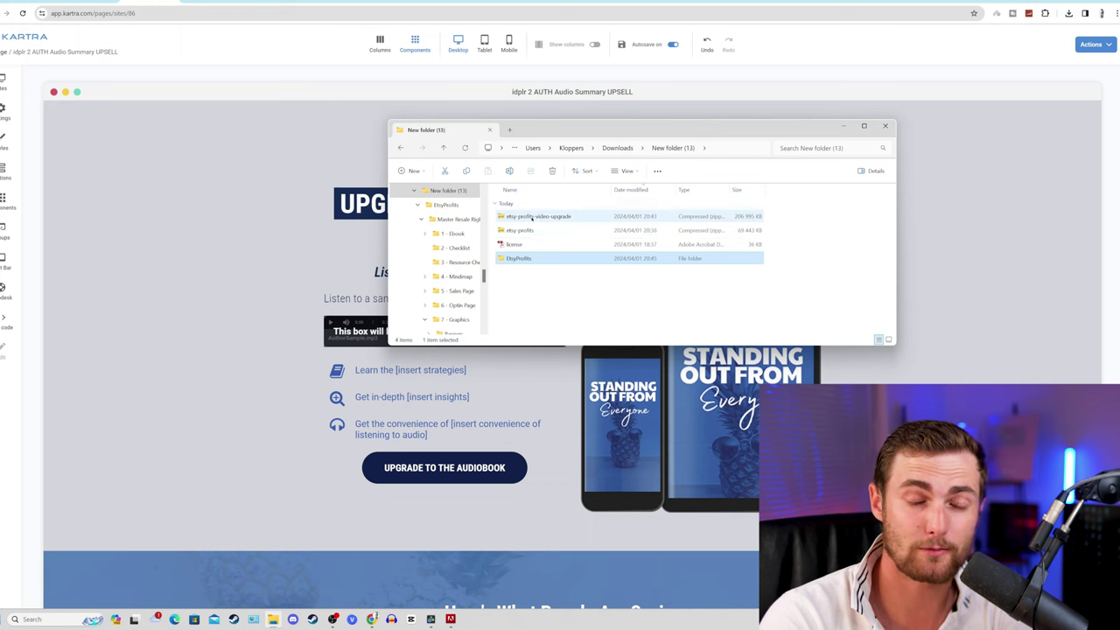
{"action": "right_click", "coordinate": [532, 218]}
{"action": "mouse_move", "coordinate": [600, 434]}
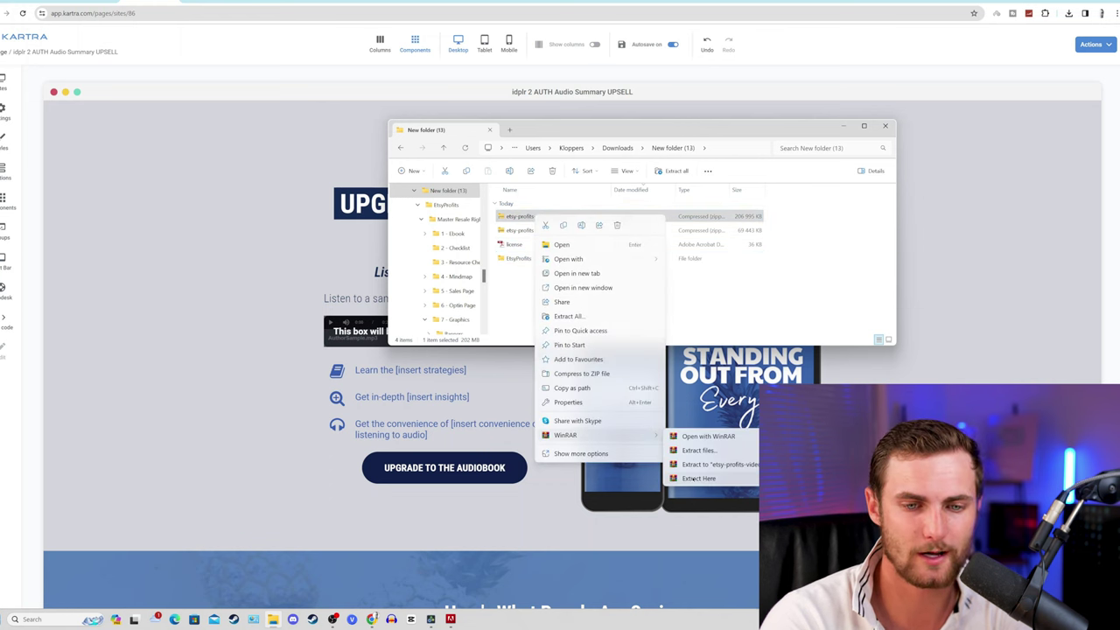
{"action": "left_click", "coordinate": [726, 465]}
{"action": "left_click", "coordinate": [537, 357]}
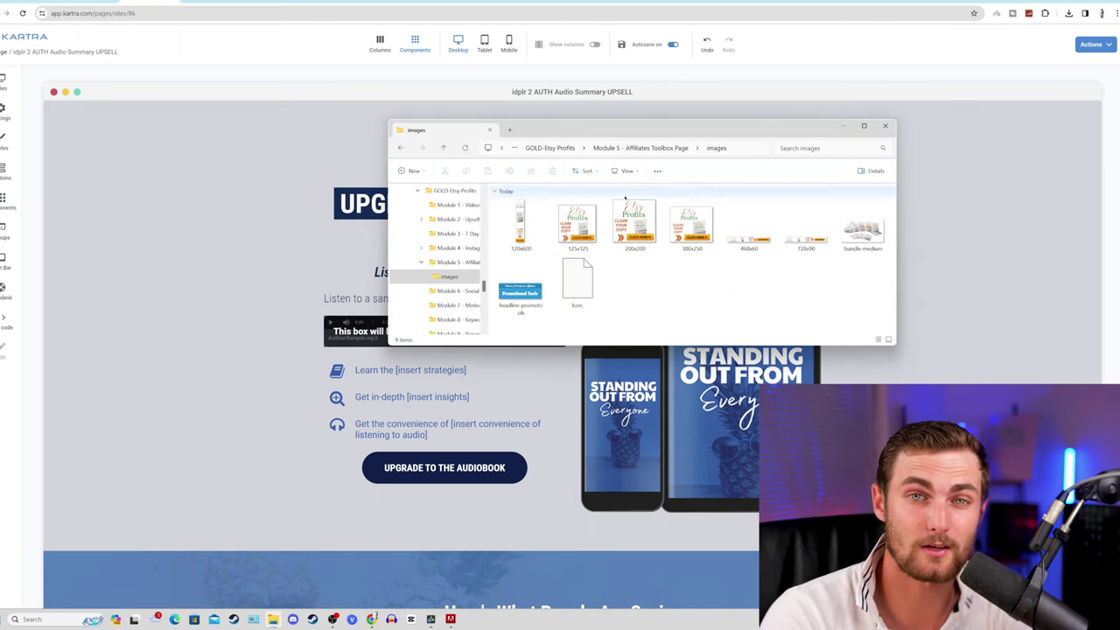
{"action": "left_click", "coordinate": [842, 125]}
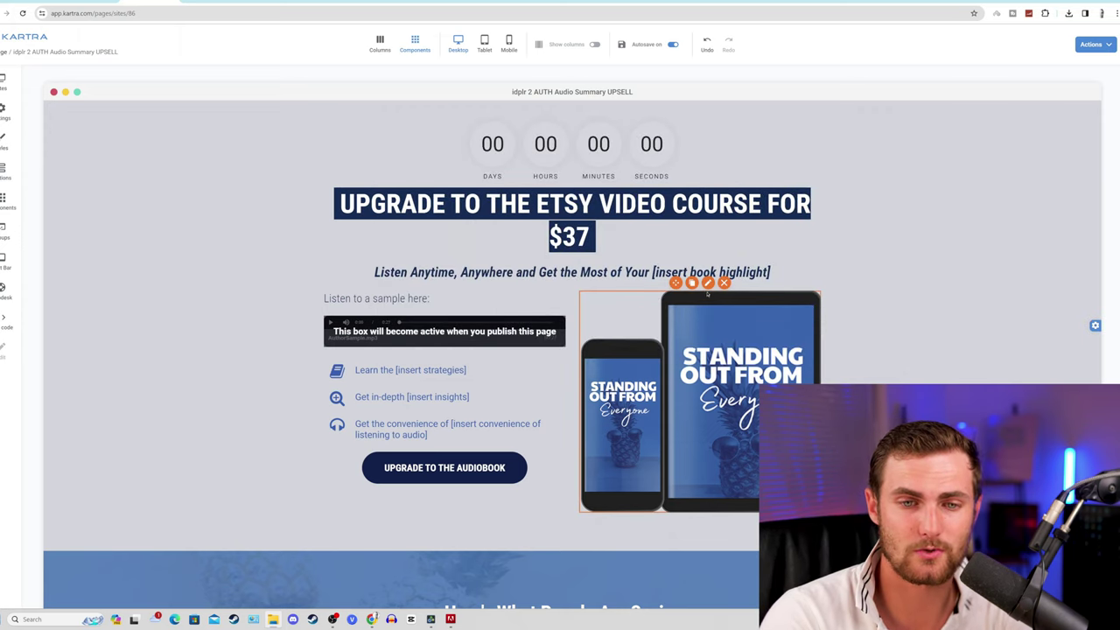
Open the image library for replacing the picture on the upsell page's tablet mockup
{"action": "left_click", "coordinate": [708, 283]}
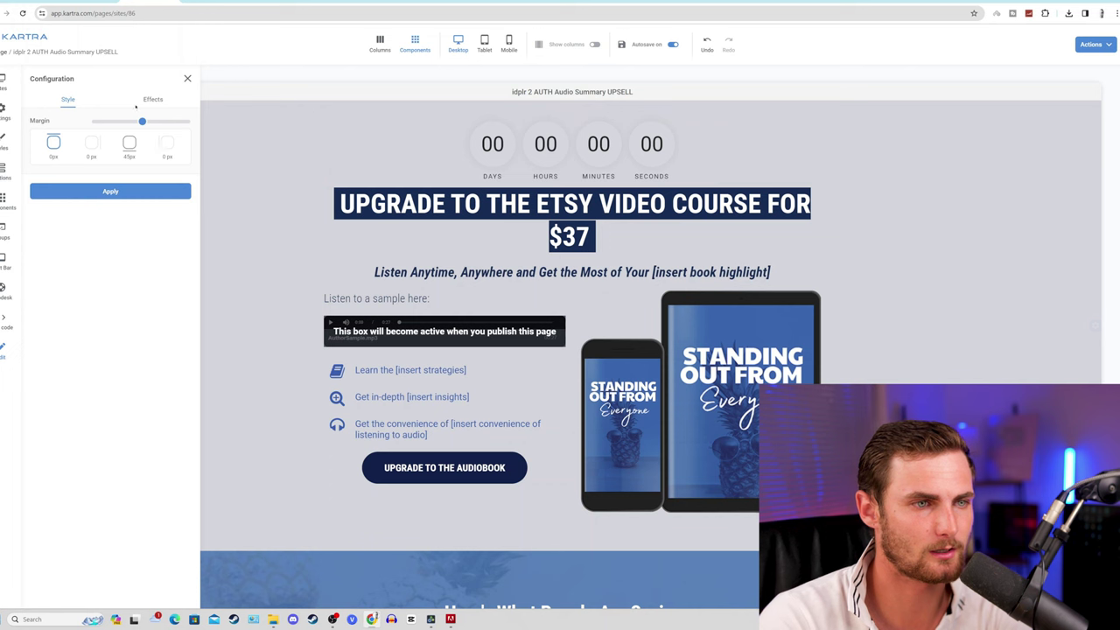
{"action": "left_click", "coordinate": [740, 306]}
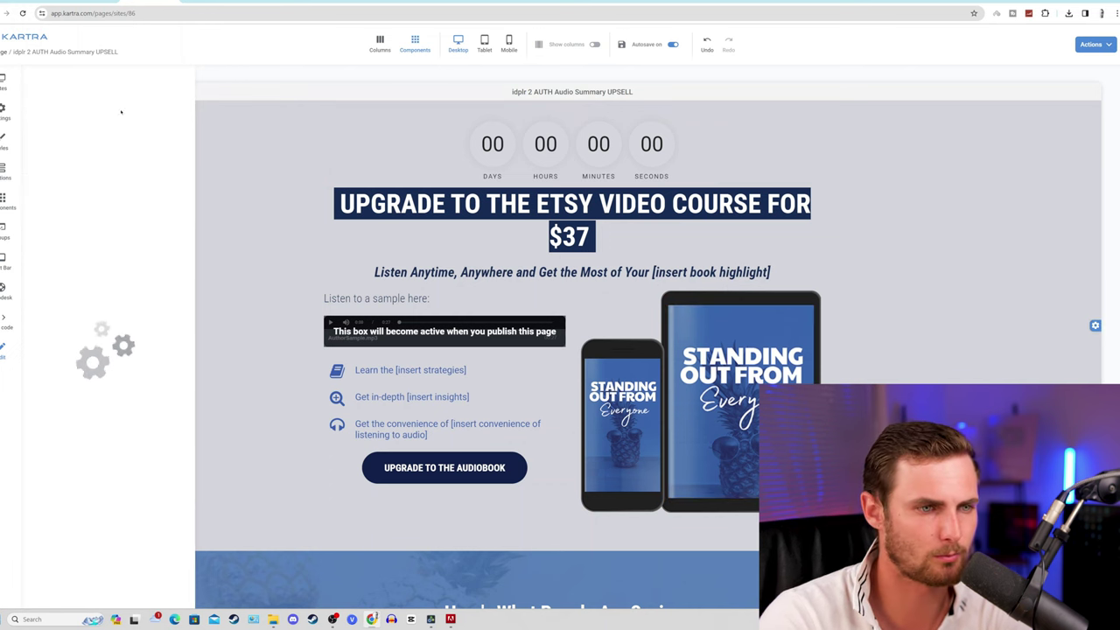
{"action": "left_click", "coordinate": [110, 99]}
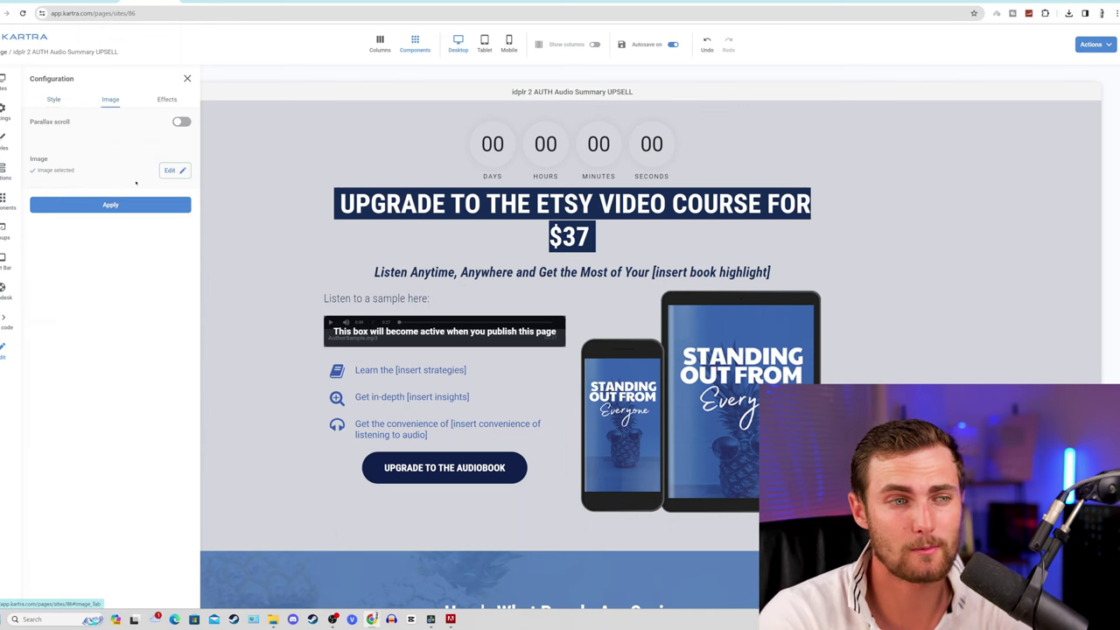
{"action": "left_click", "coordinate": [170, 171]}
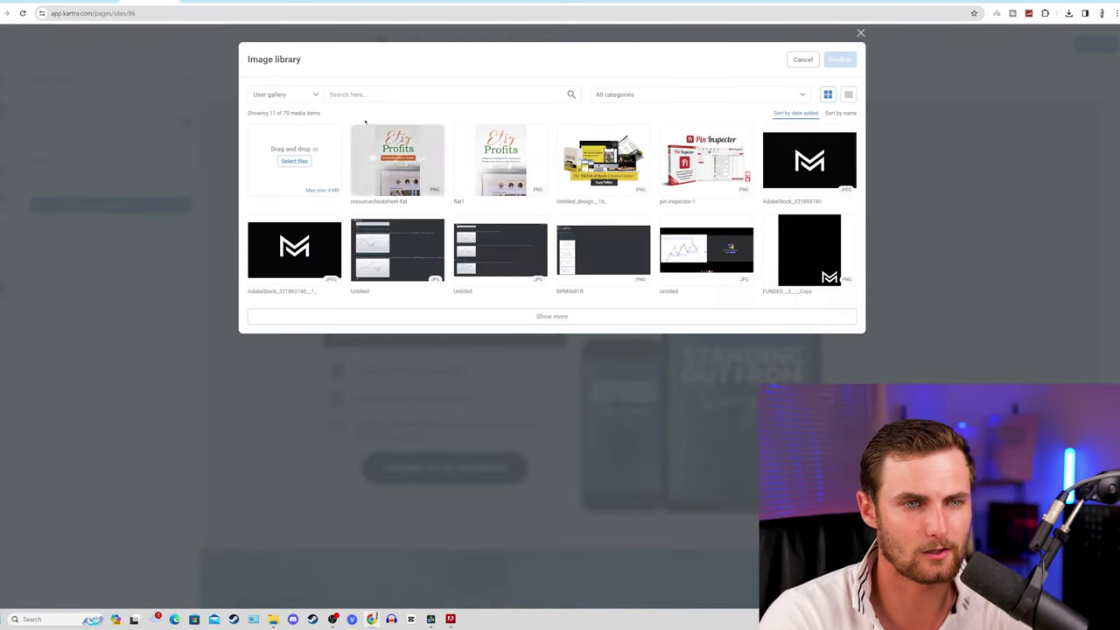
Upload the 125x125 image from GOLD-Etsy Profits > Module 5 - Affiliates Toolbox Page > images and choose it in the library
{"action": "left_click", "coordinate": [306, 158]}
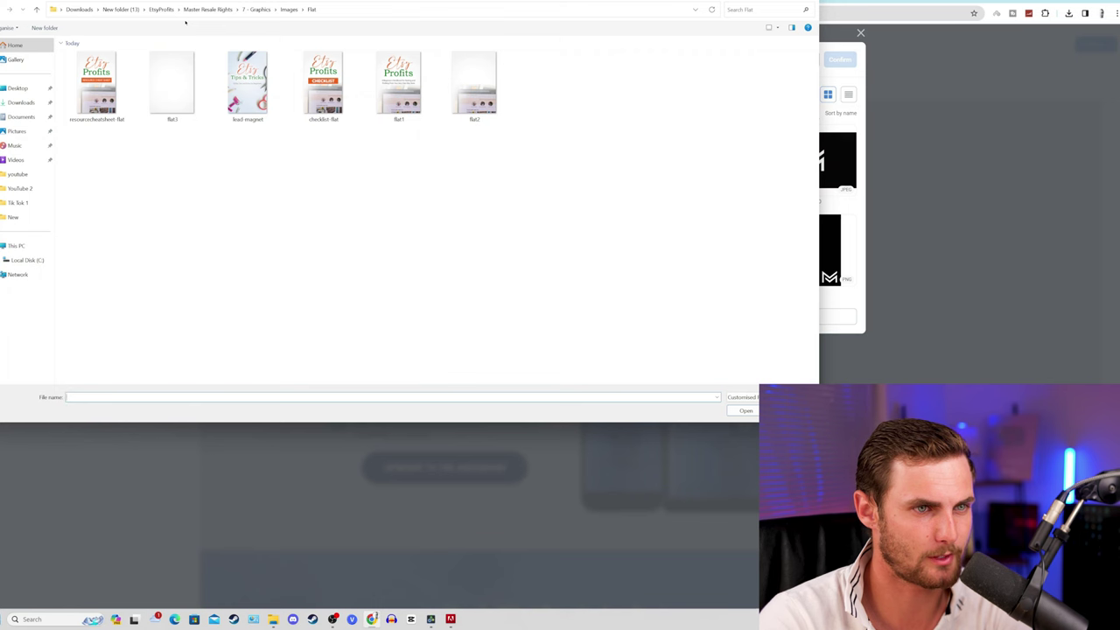
{"action": "left_click", "coordinate": [157, 9]}
{"action": "left_click", "coordinate": [121, 10]}
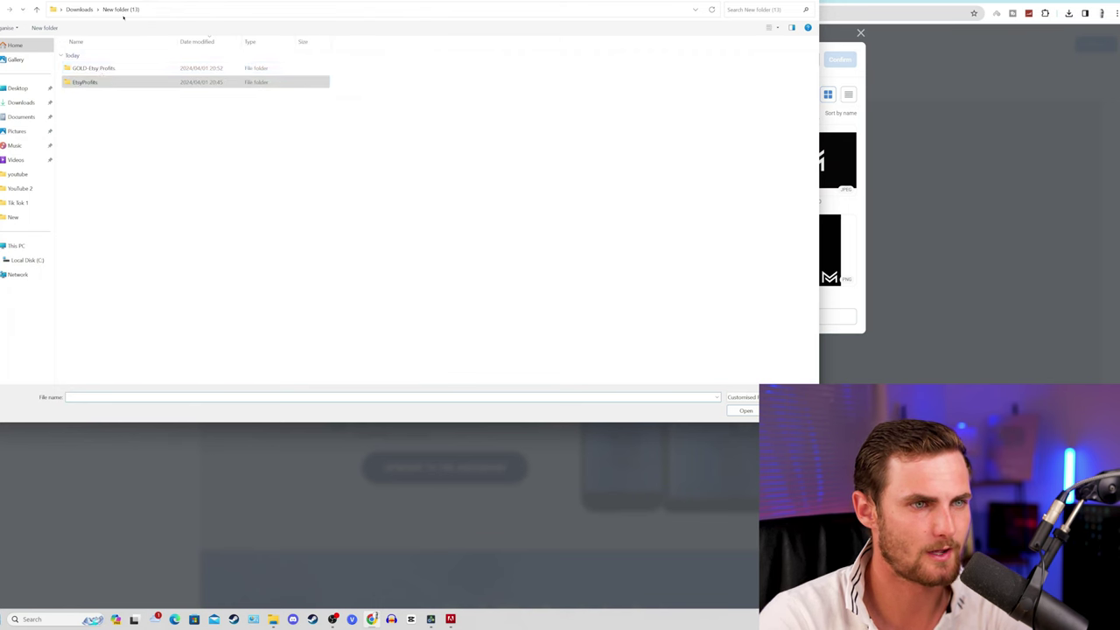
{"action": "double_click", "coordinate": [103, 67]}
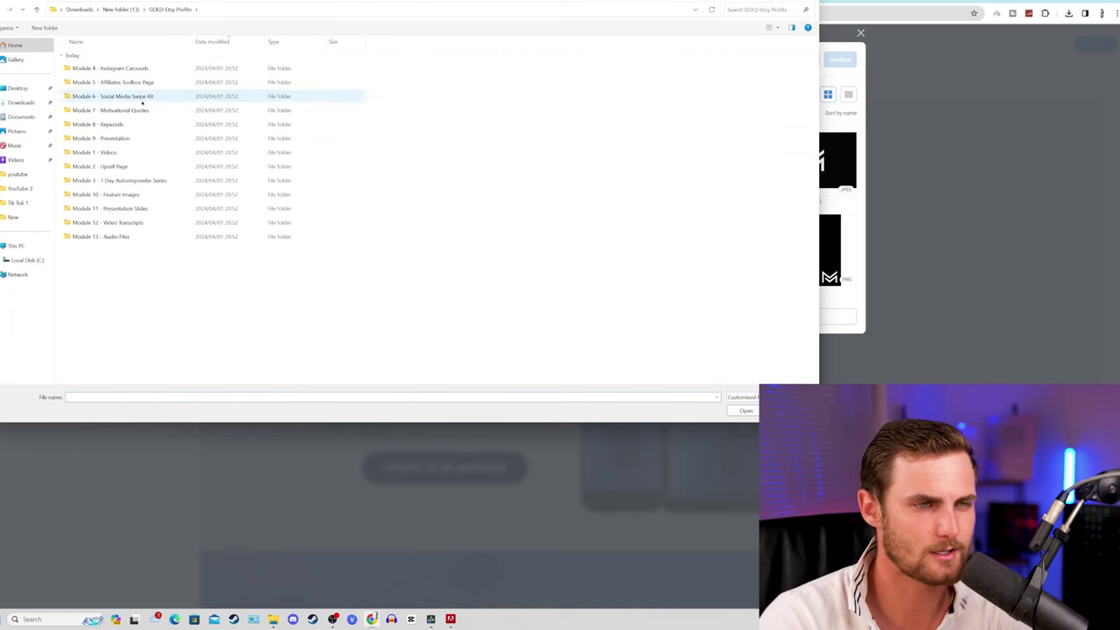
{"action": "double_click", "coordinate": [113, 81]}
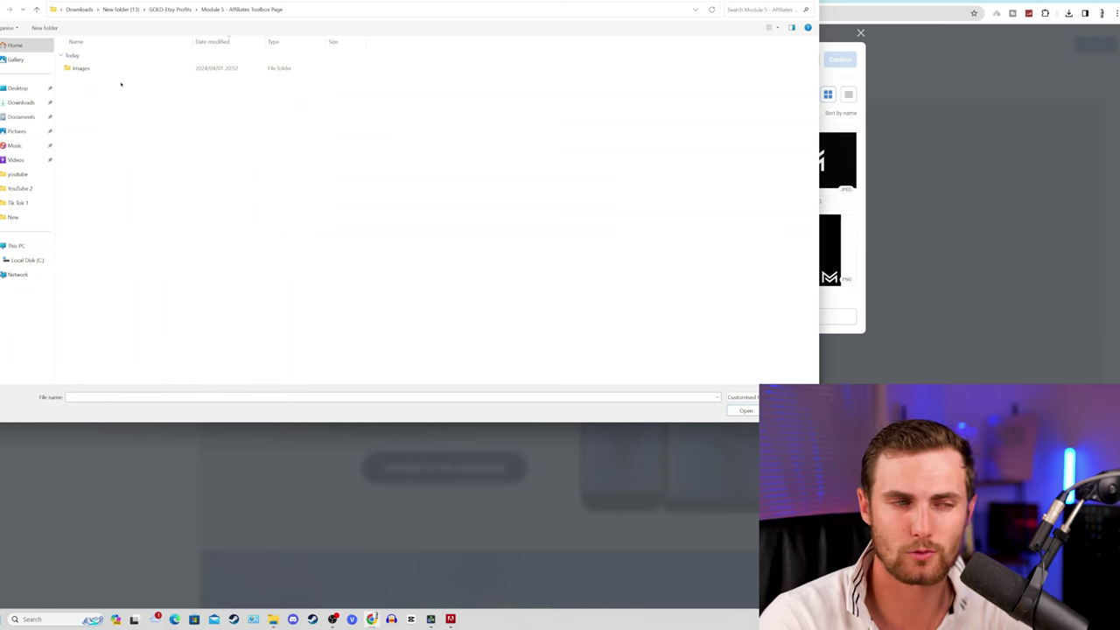
{"action": "double_click", "coordinate": [107, 69]}
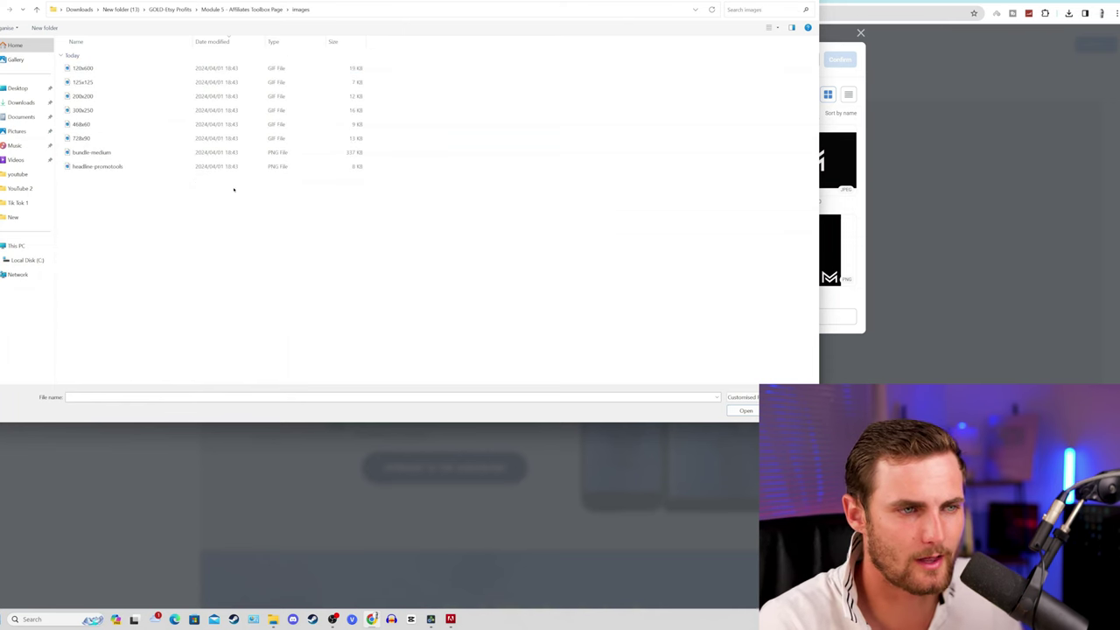
{"action": "scroll", "coordinate": [245, 219], "scroll_direction": "up", "scroll_amount": 3}
{"action": "double_click", "coordinate": [132, 77]}
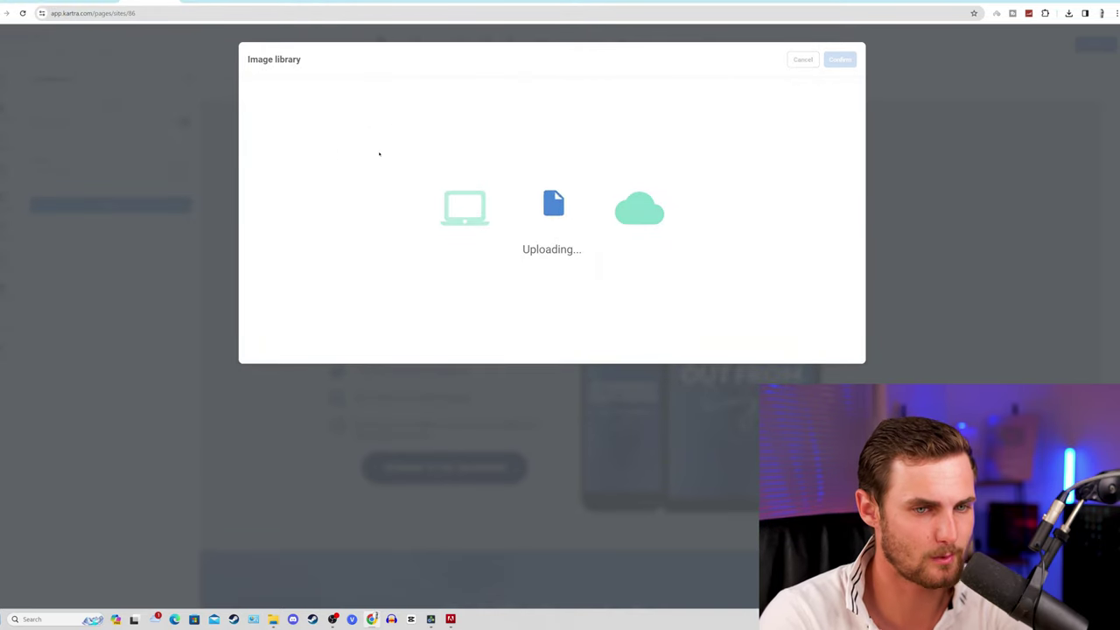
{"action": "left_click", "coordinate": [379, 156]}
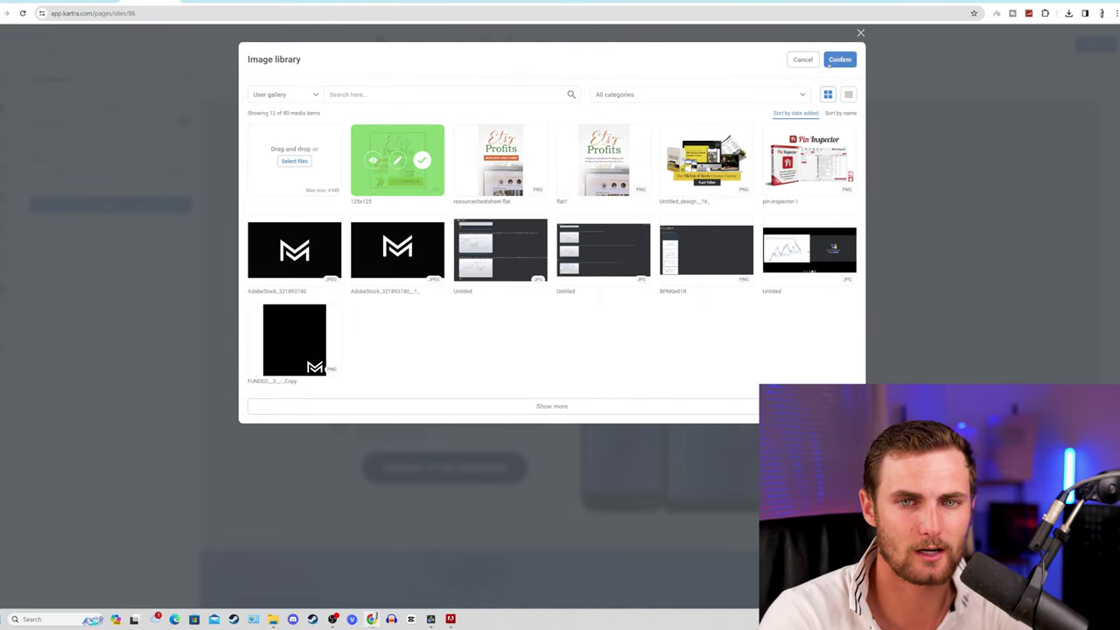
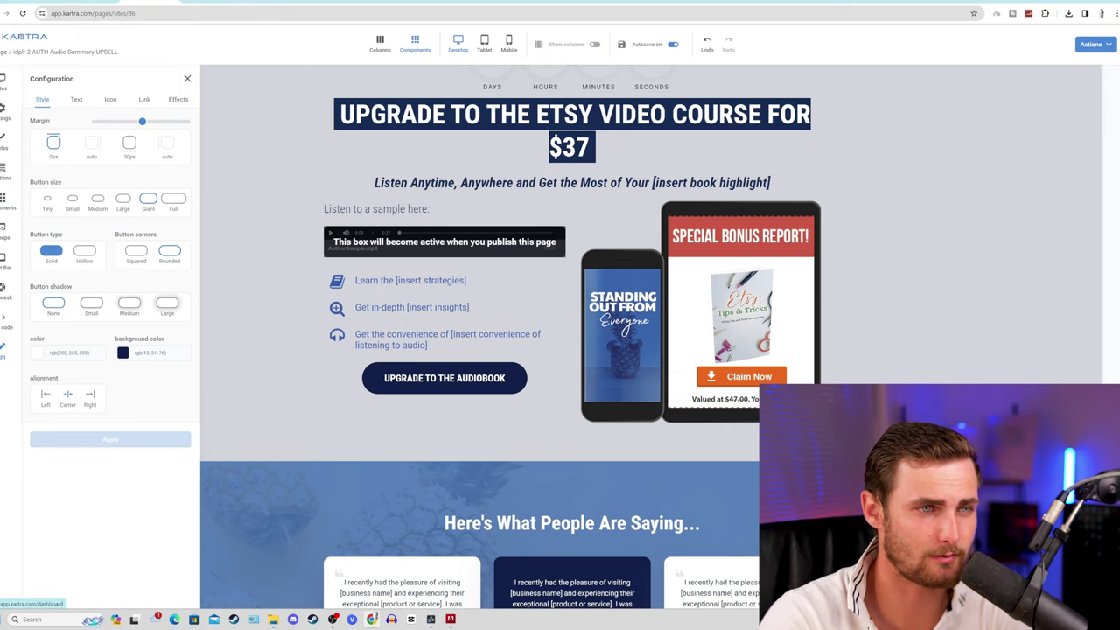
Open the idplr AUTH Audio Summary product for editing and rename it internally to "Etsy Video Upgrade"
{"action": "left_click", "coordinate": [25, 37]}
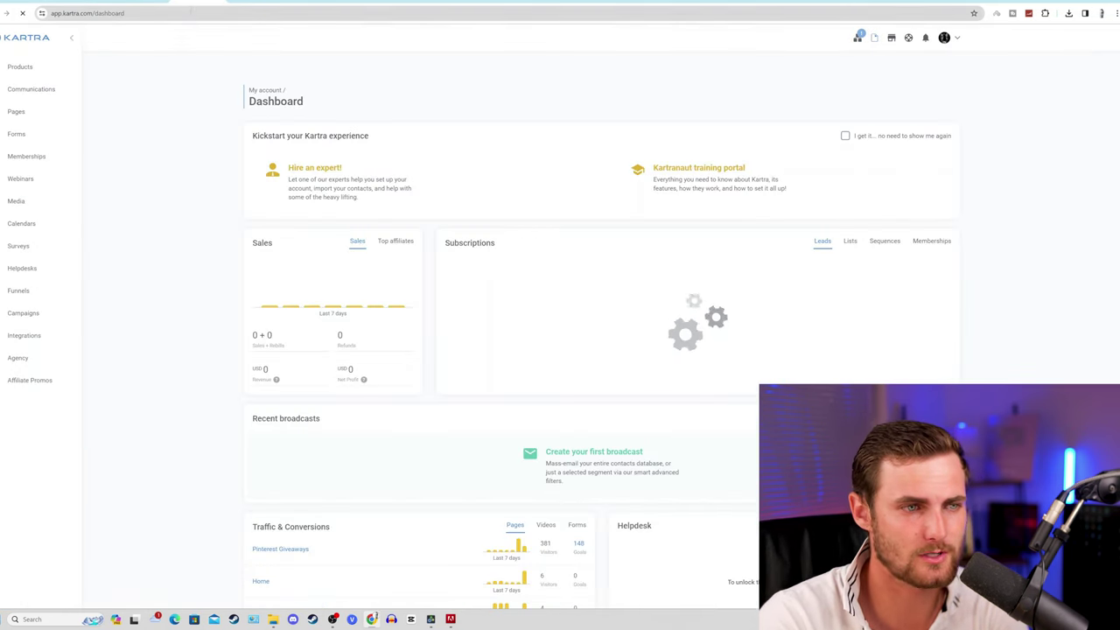
{"action": "left_click", "coordinate": [19, 66]}
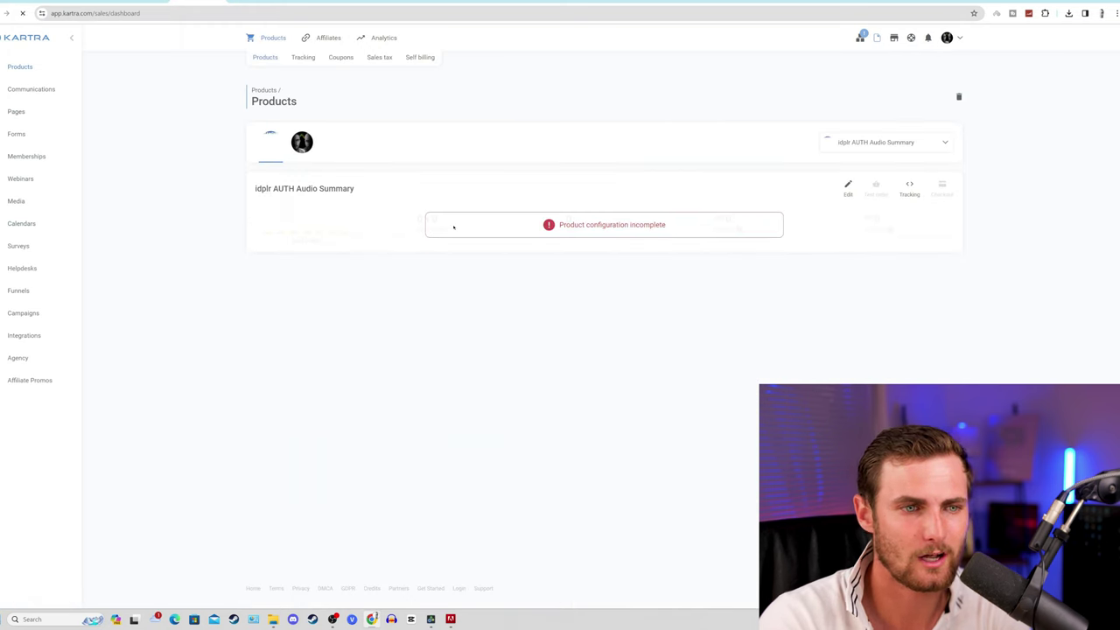
{"action": "triple_click", "coordinate": [374, 192]}
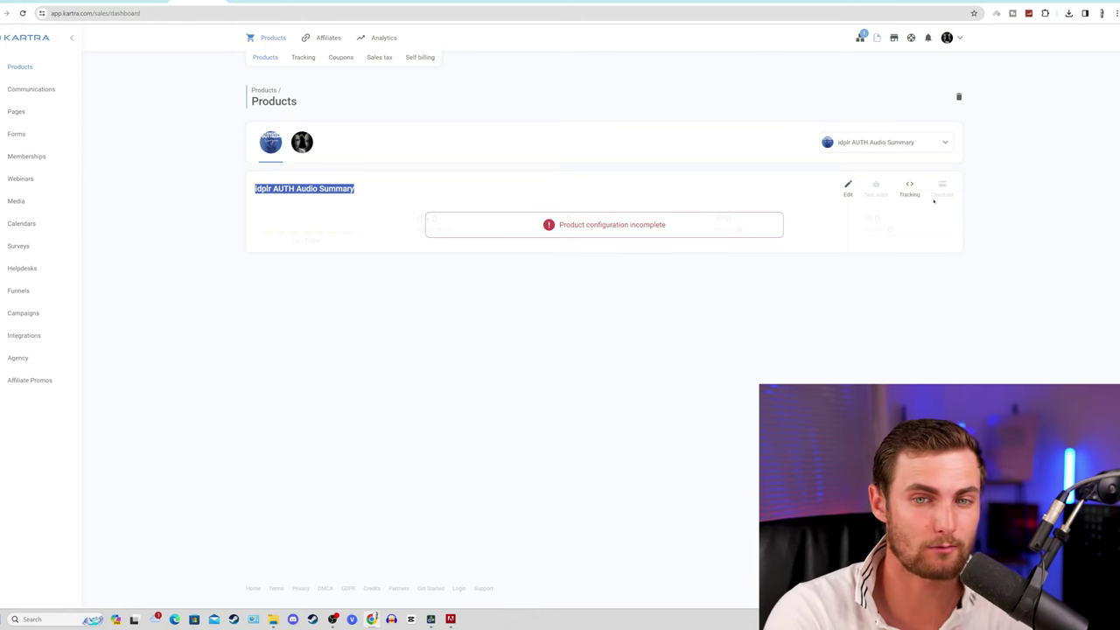
{"action": "left_click", "coordinate": [848, 186]}
{"action": "left_click", "coordinate": [825, 210]}
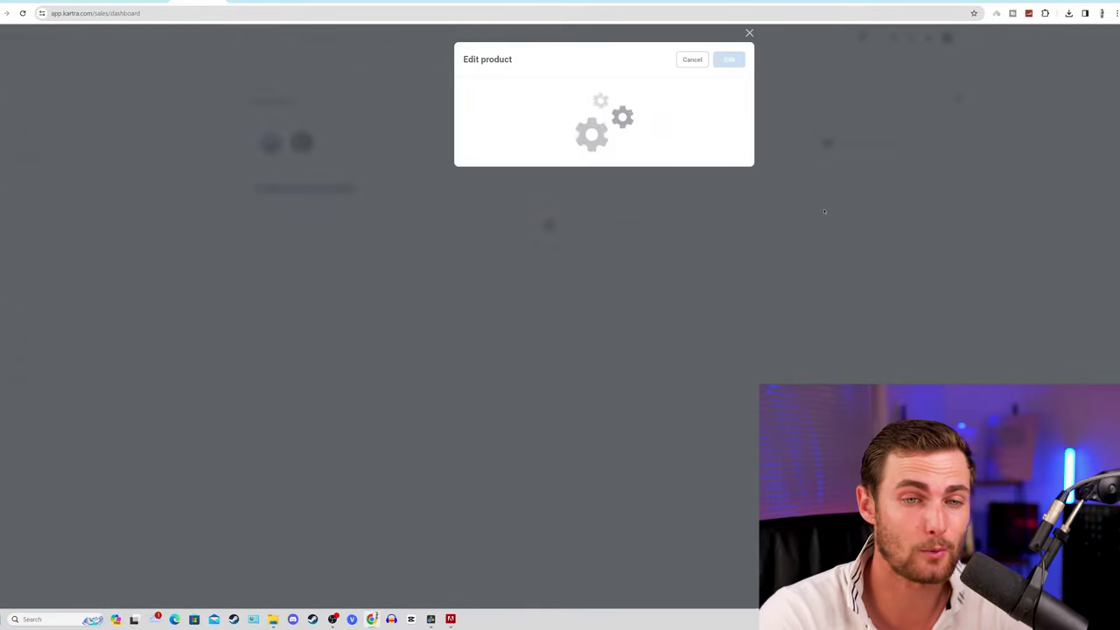
{"action": "left_click_drag", "start_coordinate": [591, 104], "coordinate": [430, 108]}
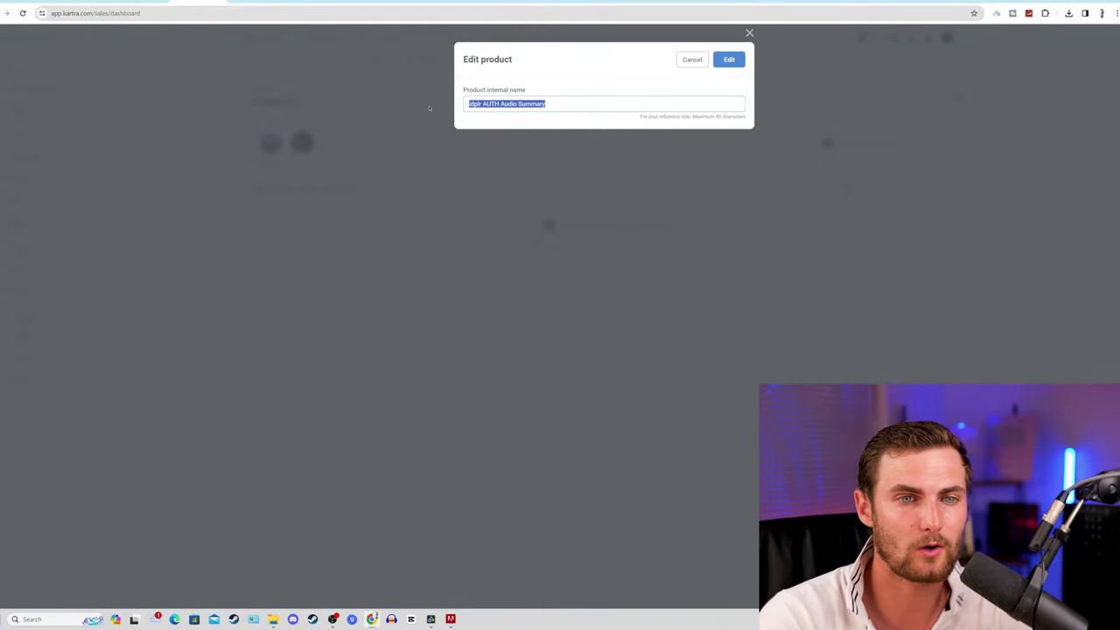
{"action": "type", "text": "Etsy Video Upgrade"}
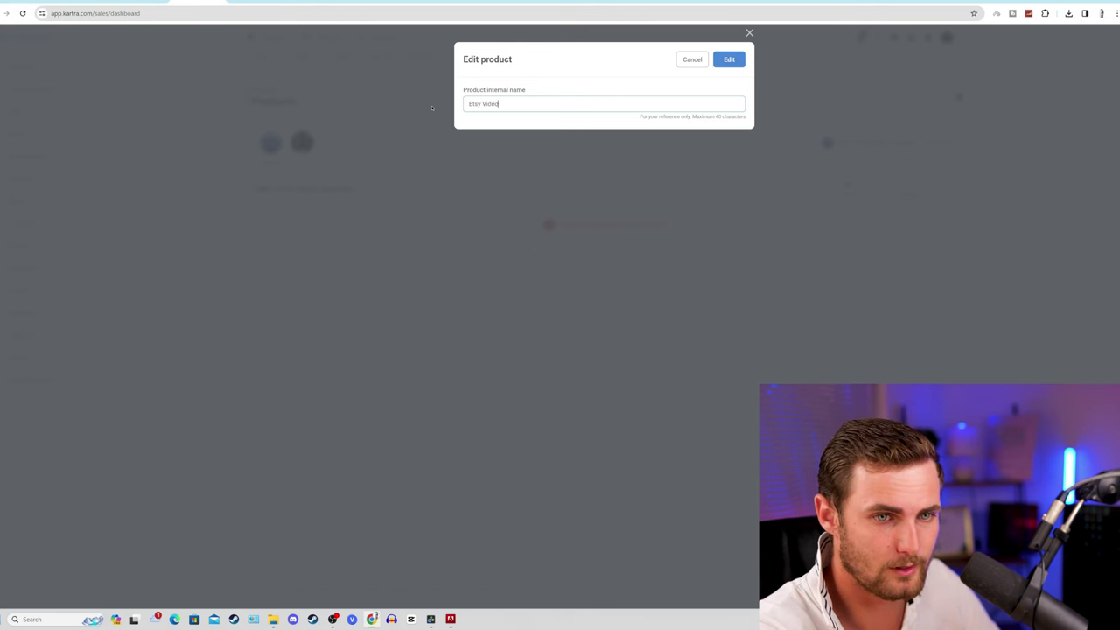
{"action": "left_click", "coordinate": [728, 63]}
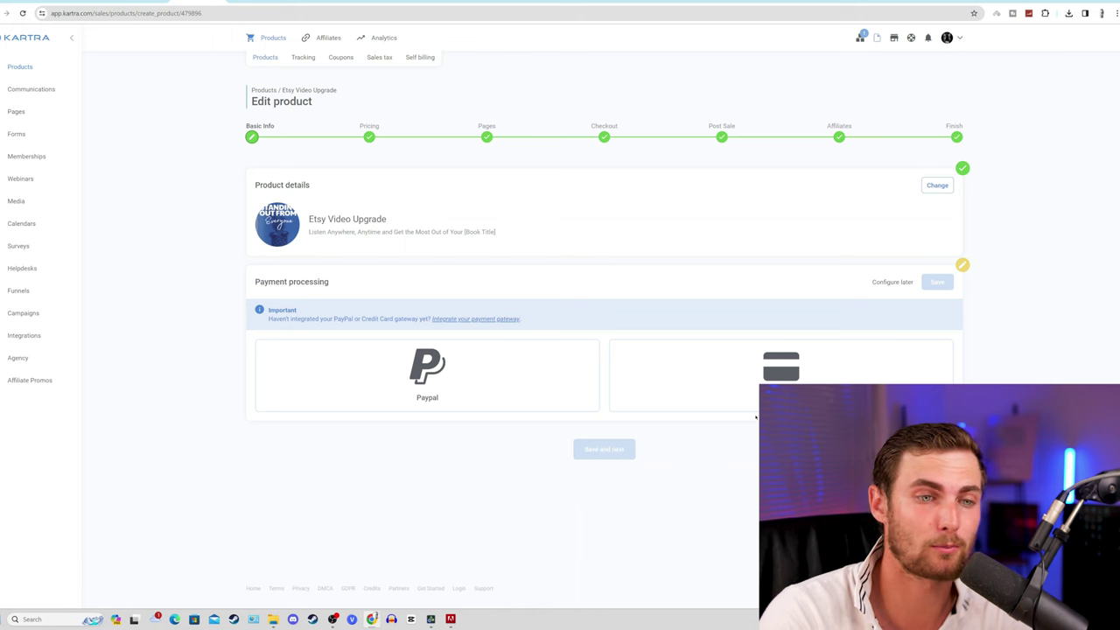
Postpone the product's payment processing setup and save its one-time price description as "Etsy Video Course"
{"action": "left_click", "coordinate": [888, 282]}
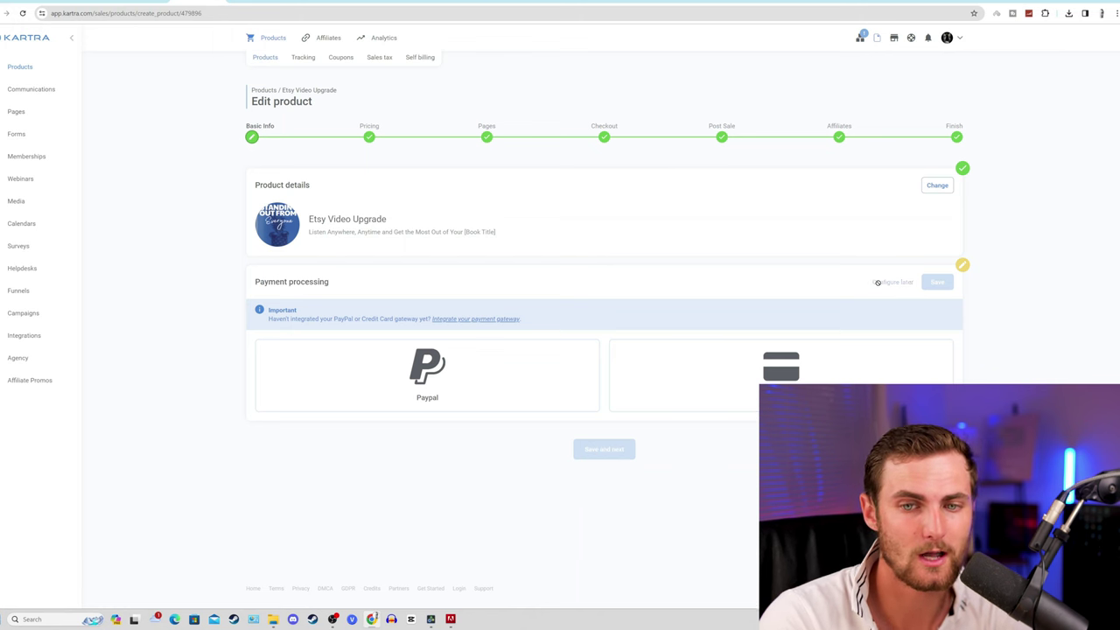
{"action": "left_click", "coordinate": [619, 351]}
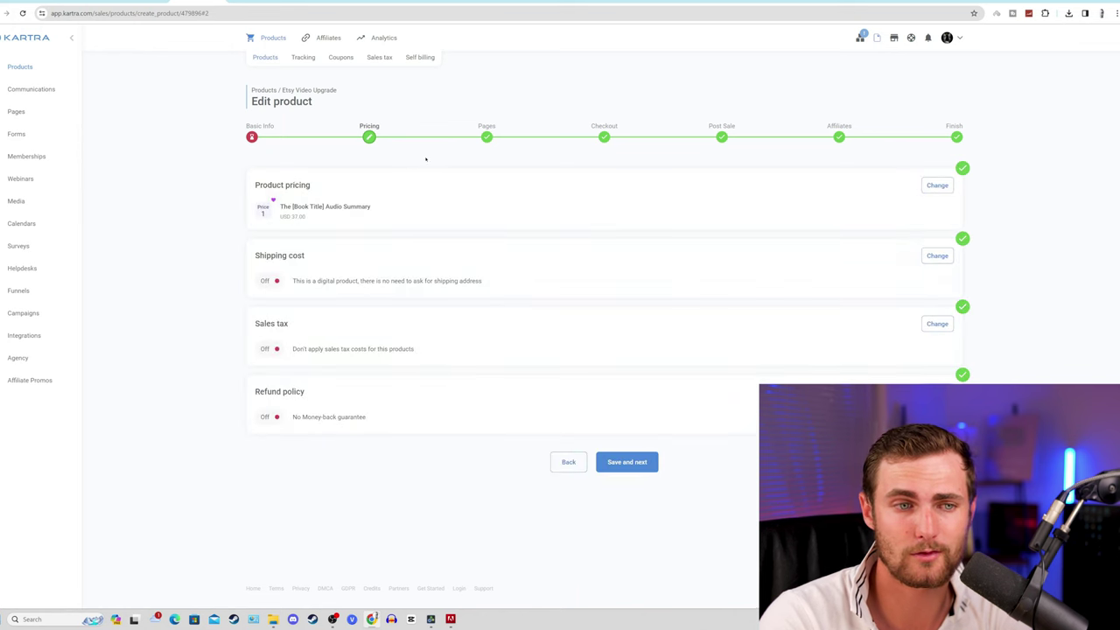
{"action": "left_click", "coordinate": [933, 185]}
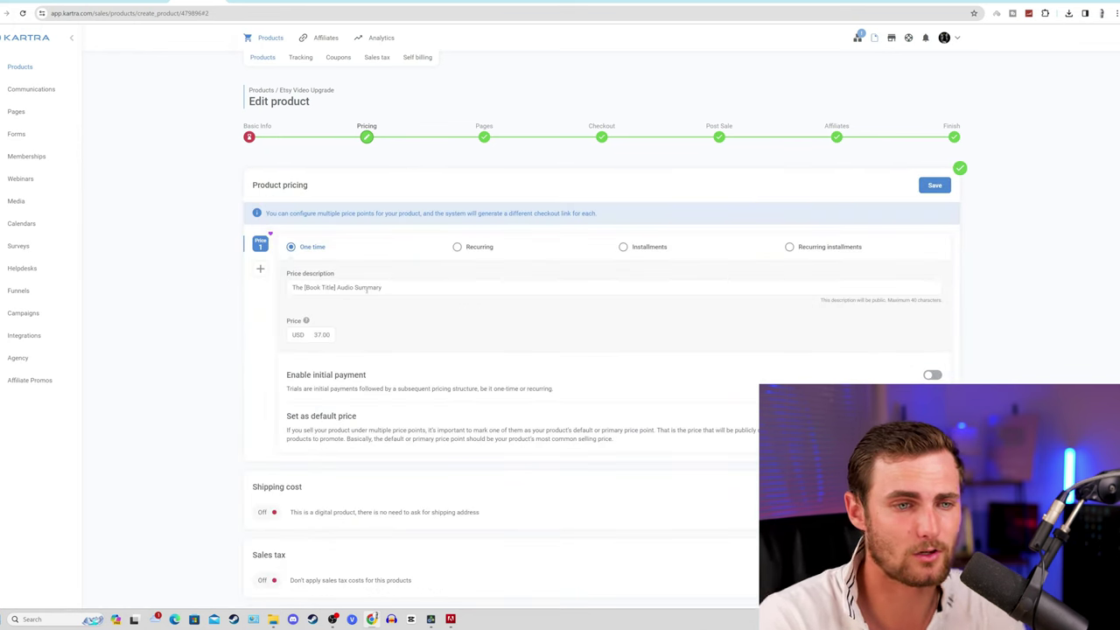
{"action": "left_click_drag", "start_coordinate": [382, 287], "coordinate": [183, 291]}
{"action": "type", "text": "Etsy Video Course"}
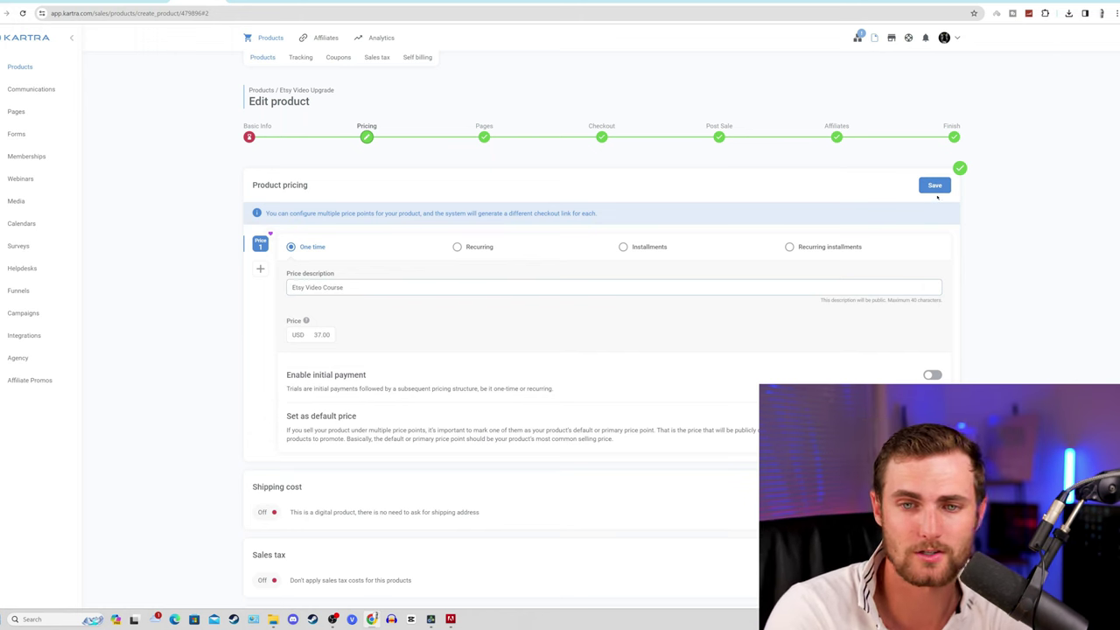
{"action": "left_click", "coordinate": [936, 189]}
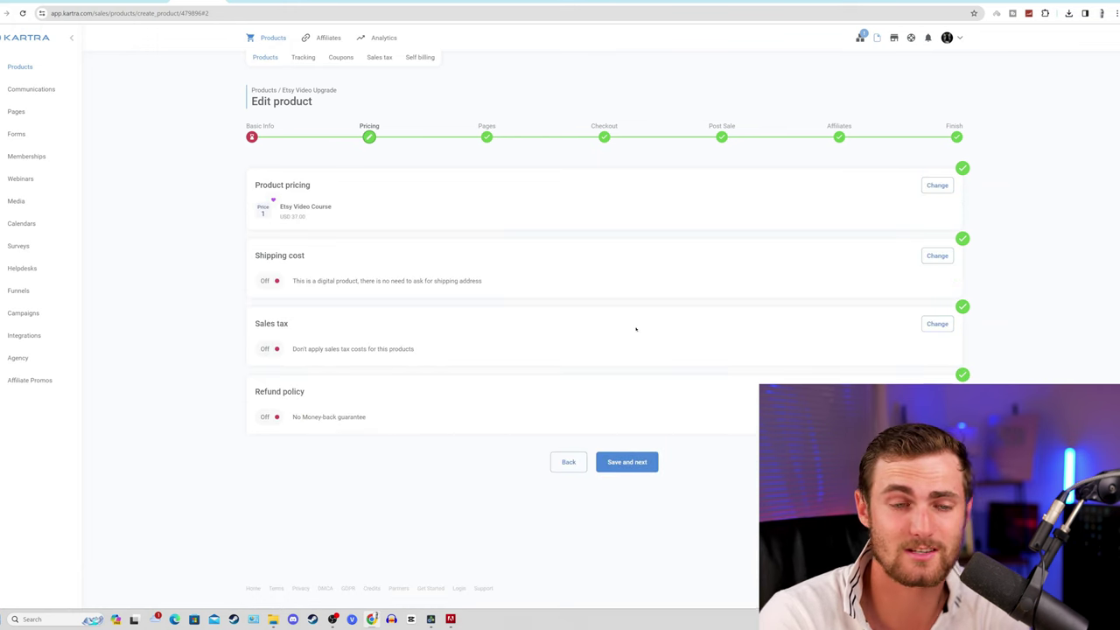
{"action": "left_click", "coordinate": [645, 463]}
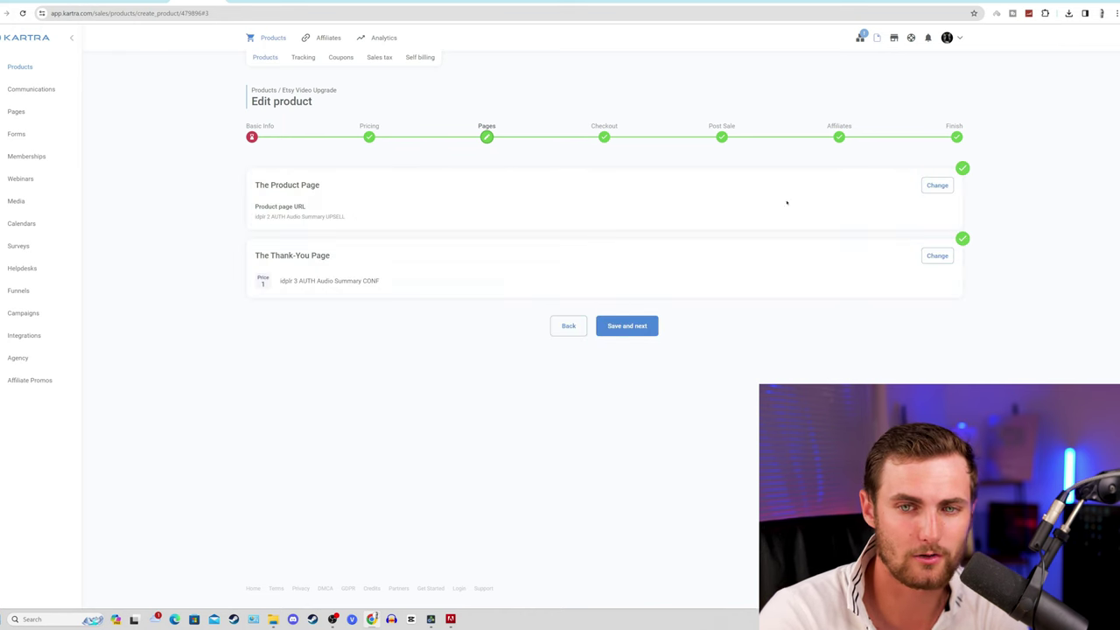
Keep the product's existing product page, checkout, post-sale and affiliate settings, saving each remaining stage through to the finish
{"action": "left_click", "coordinate": [929, 186]}
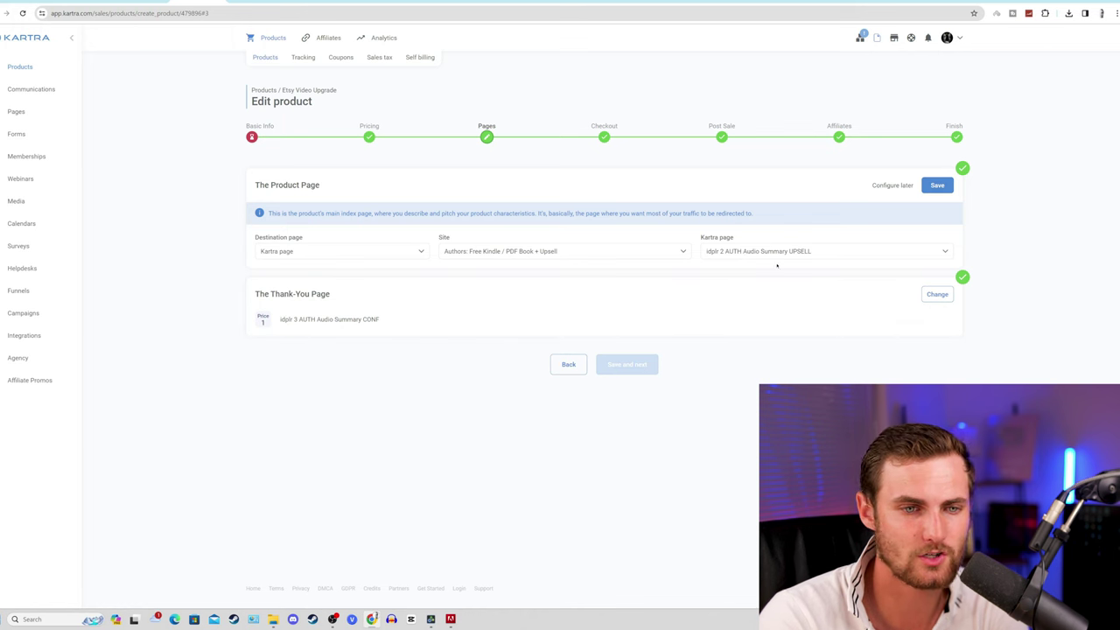
{"action": "left_click", "coordinate": [937, 186]}
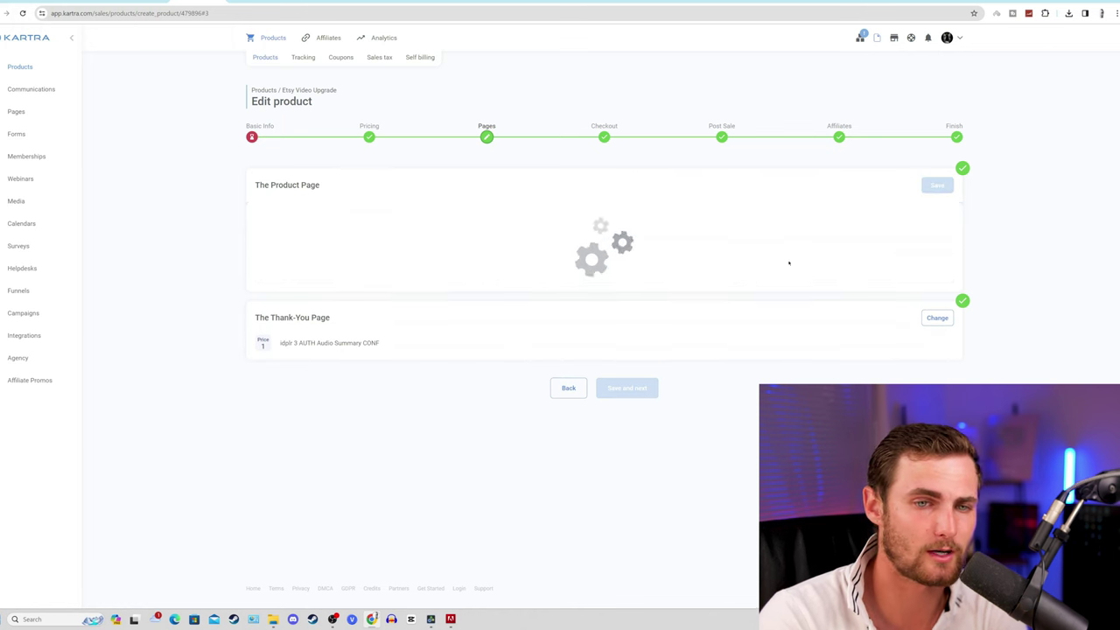
{"action": "left_click", "coordinate": [648, 325]}
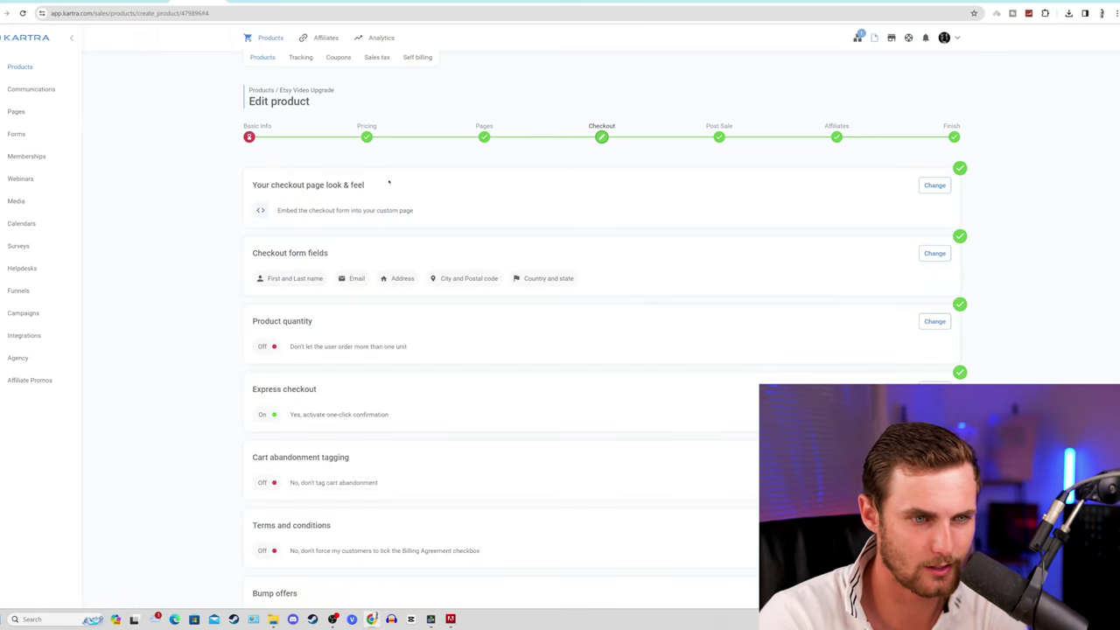
{"action": "scroll", "coordinate": [442, 276], "scroll_direction": "down", "scroll_amount": 2}
{"action": "scroll", "coordinate": [647, 344], "scroll_direction": "up", "scroll_amount": 2}
{"action": "scroll", "coordinate": [612, 437], "scroll_direction": "down", "scroll_amount": 2}
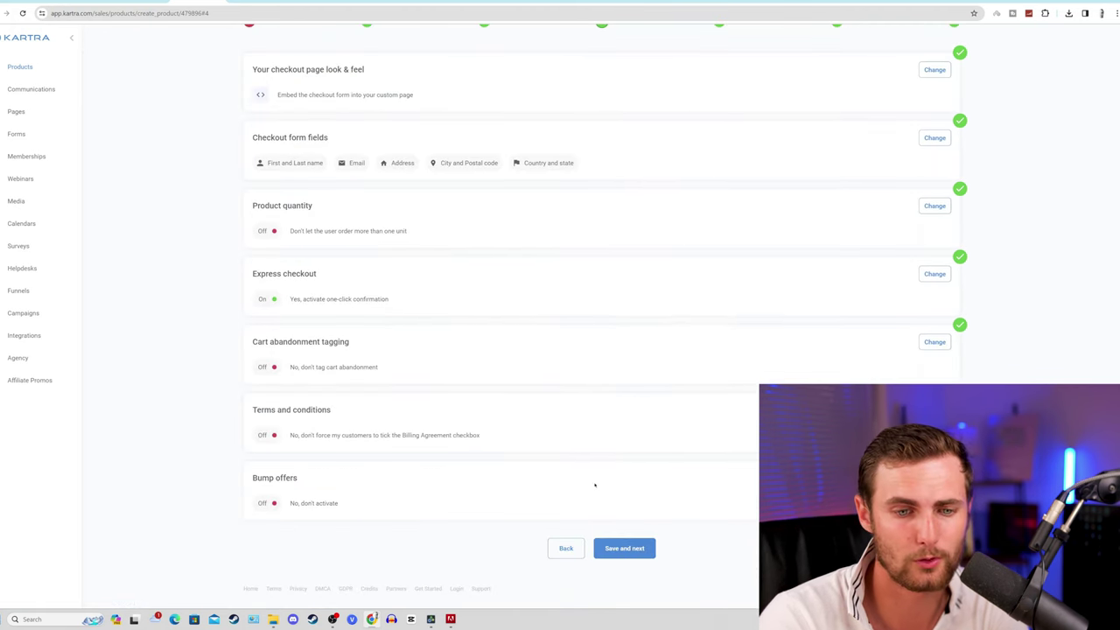
{"action": "left_click", "coordinate": [624, 548]}
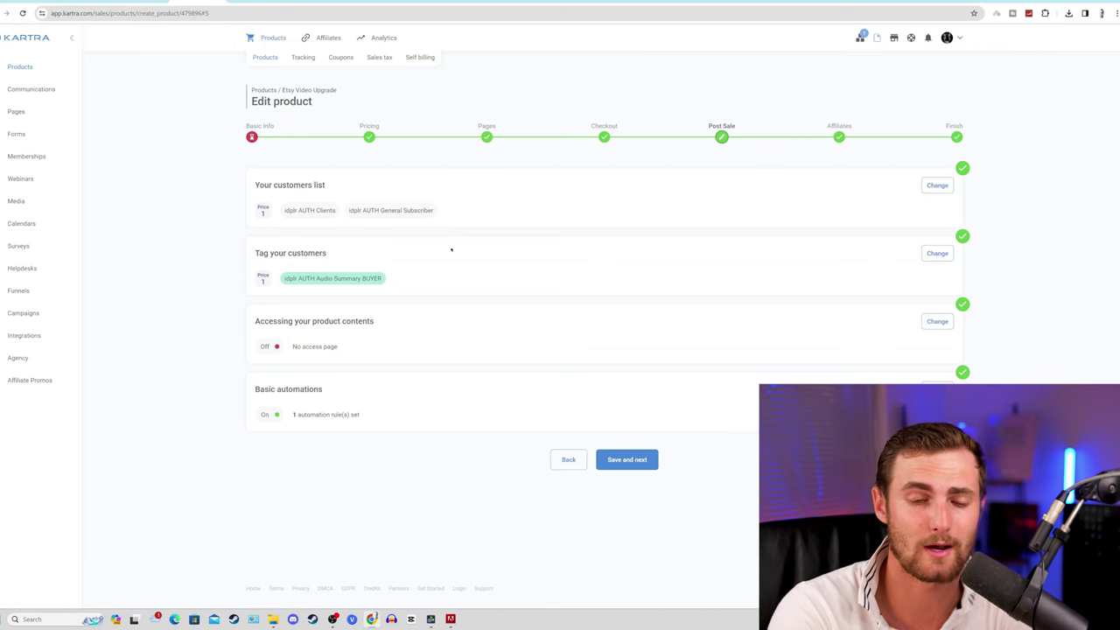
{"action": "left_click", "coordinate": [642, 459]}
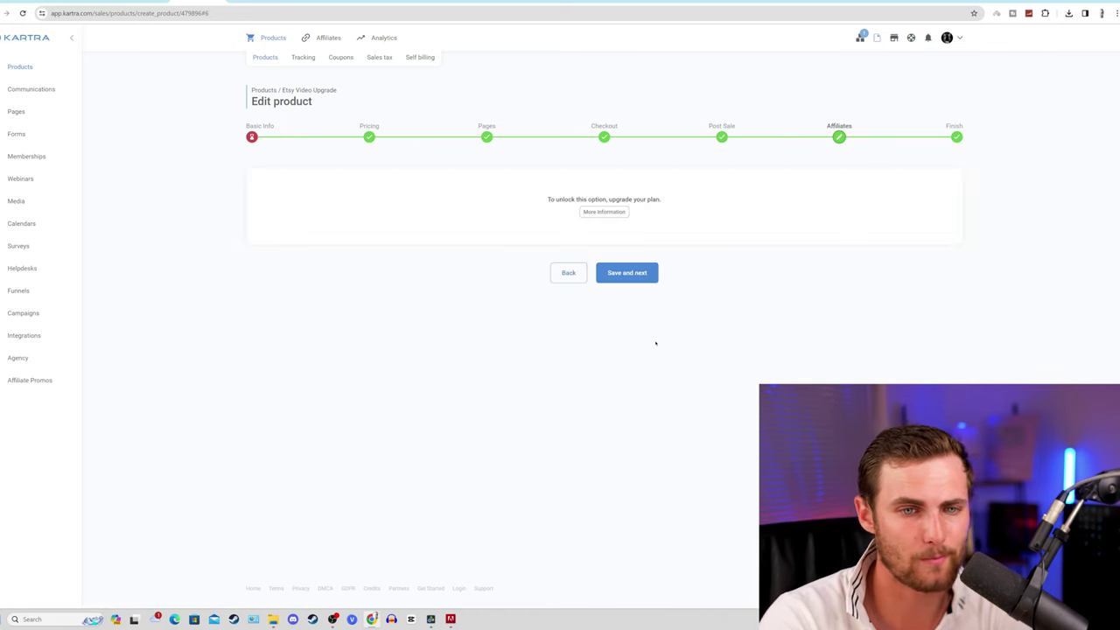
{"action": "left_click", "coordinate": [626, 271]}
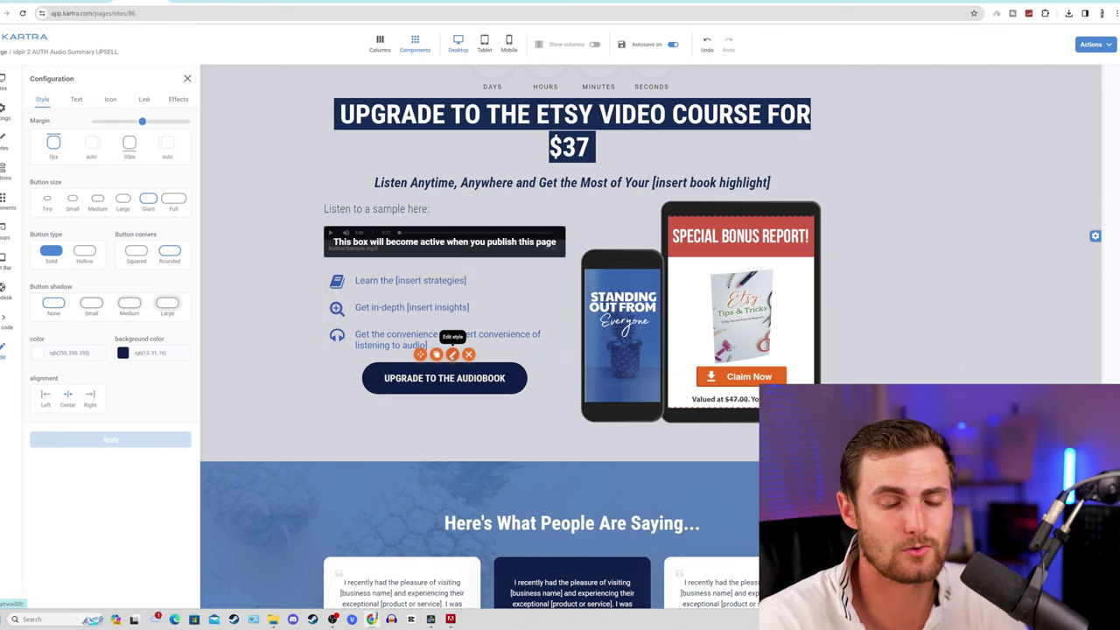
Try to choose the Etsy product funnel for the upsell page's "UPGRADE TO THE AUDIOBOOK" button checkout link
{"action": "left_click", "coordinate": [452, 354]}
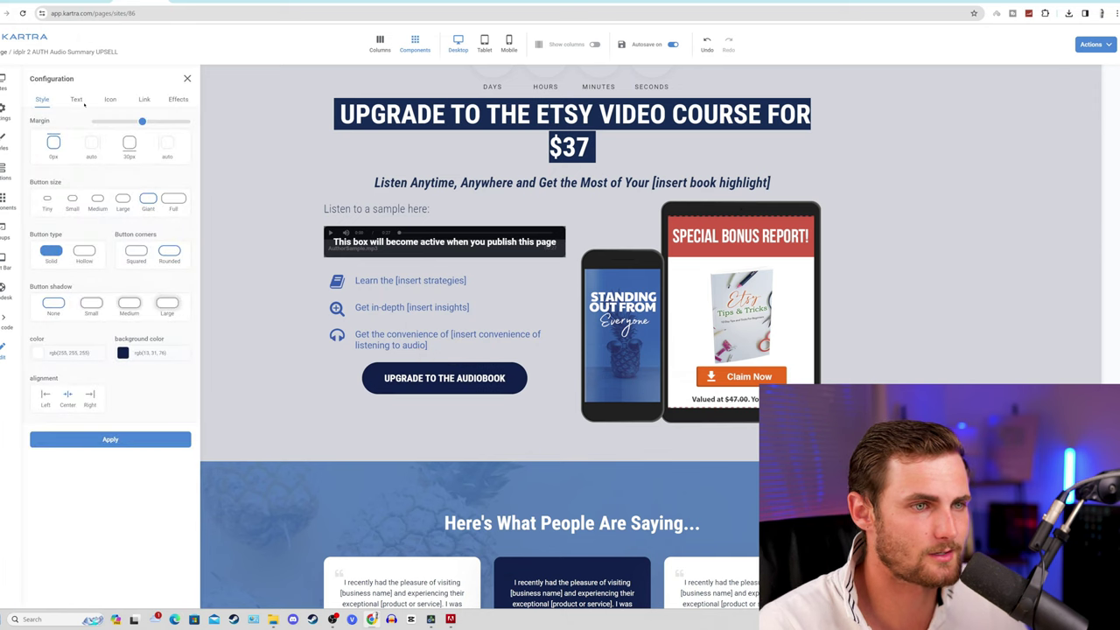
{"action": "left_click", "coordinate": [144, 99]}
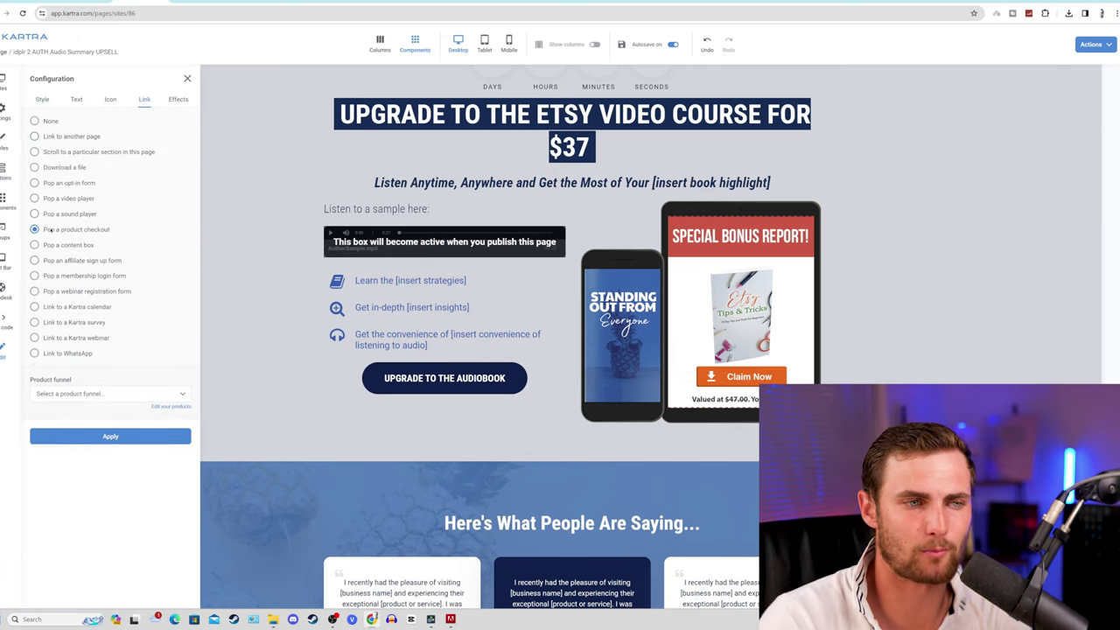
{"action": "left_click", "coordinate": [107, 394]}
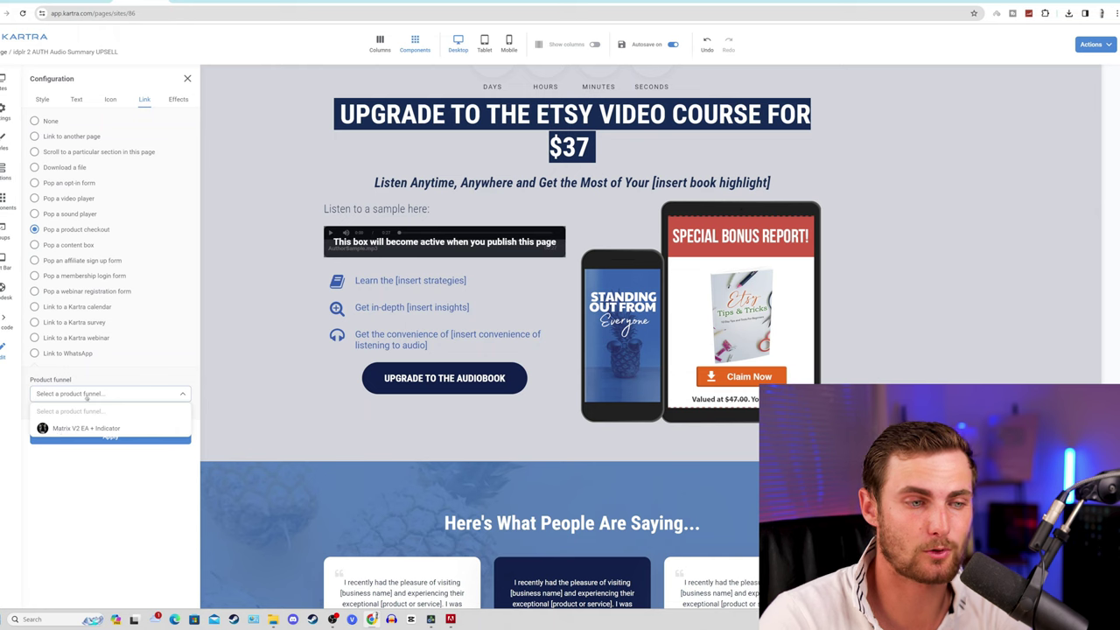
{"action": "left_click", "coordinate": [87, 397]}
Save and reload the upsell page, and link its upgrade button to the Etsy Video Upgrade two-step overlay checkout at Price point 1
{"action": "left_click", "coordinate": [1108, 46]}
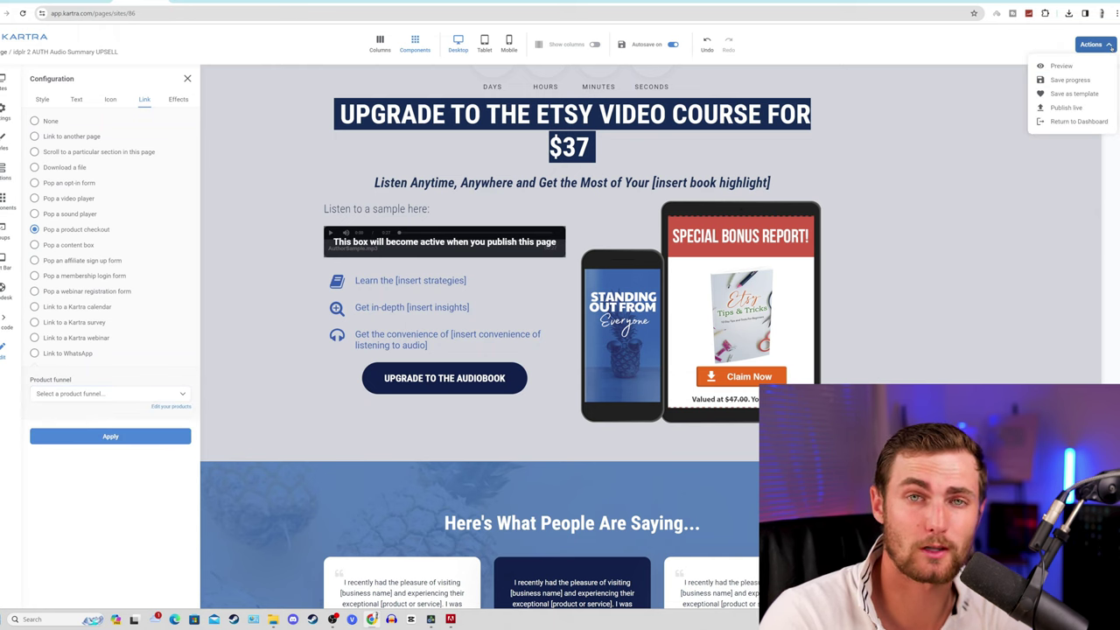
{"action": "left_click", "coordinate": [1070, 79]}
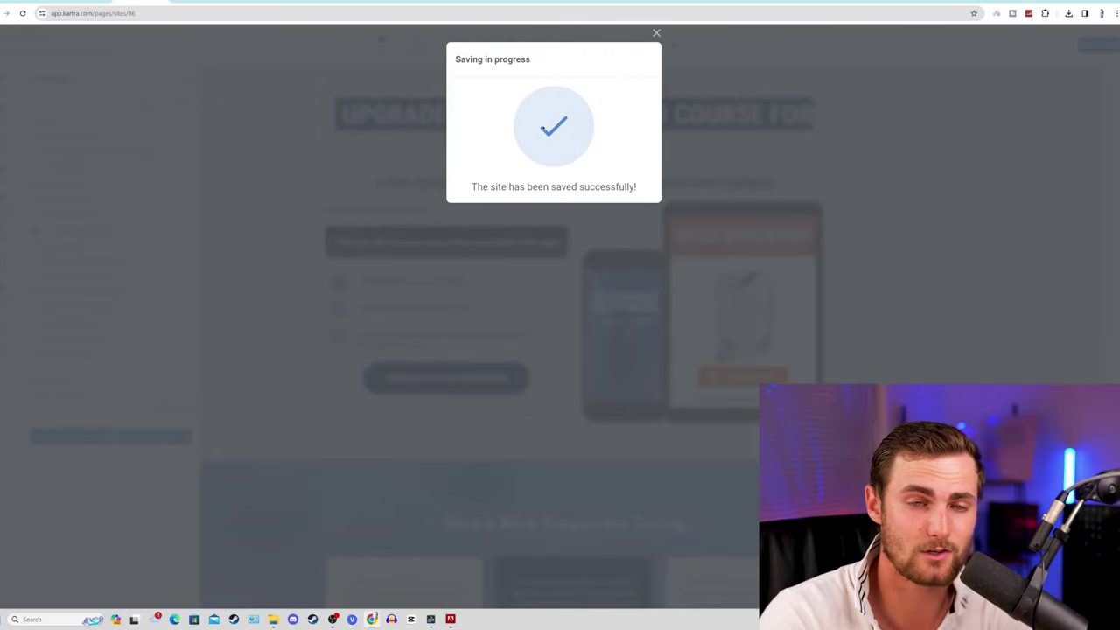
{"action": "right_click", "coordinate": [448, 39]}
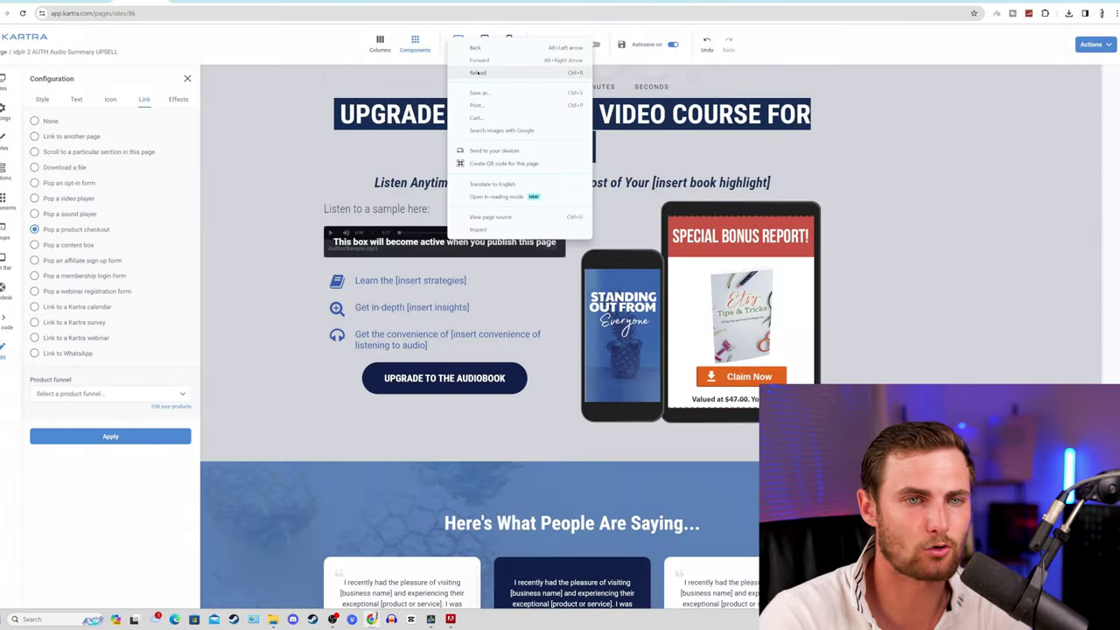
{"action": "left_click", "coordinate": [478, 74]}
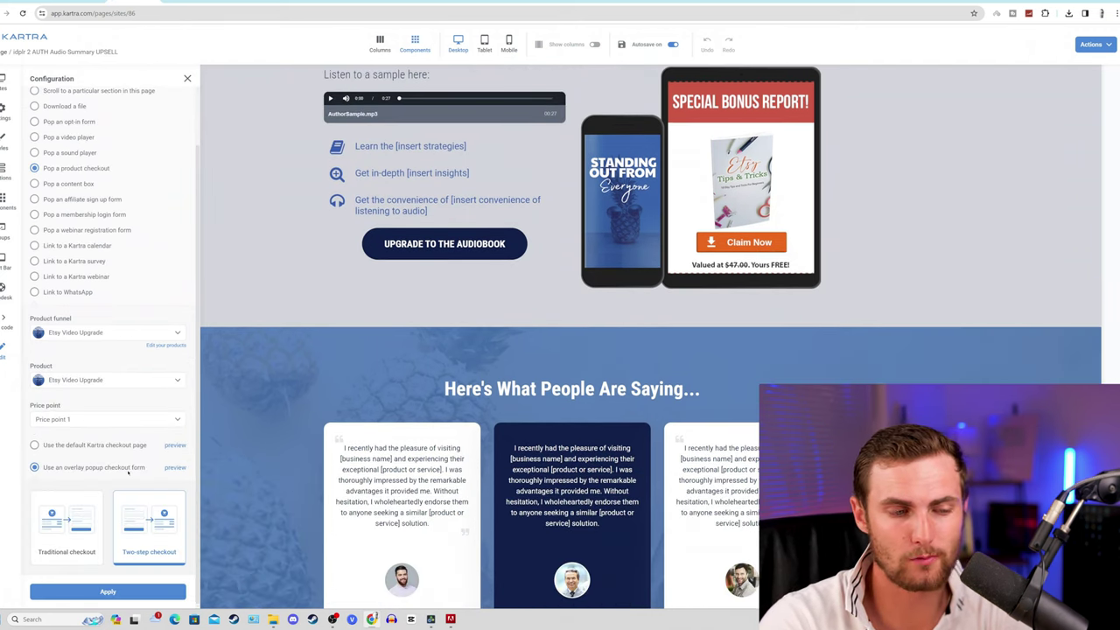
{"action": "left_click", "coordinate": [107, 591]}
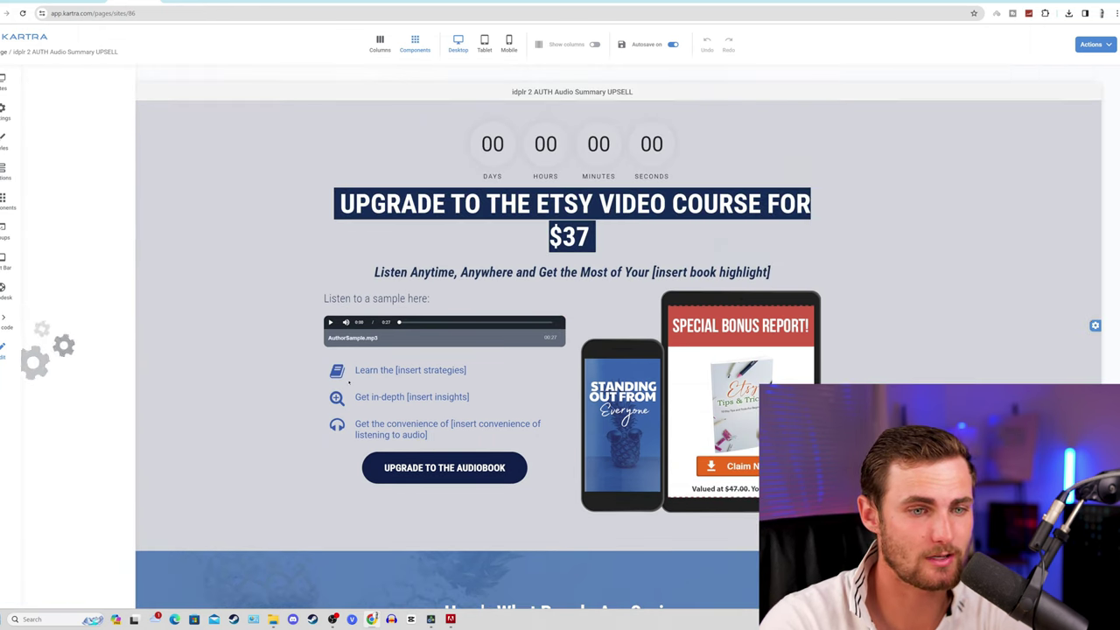
Change the upgrade button's text to "UPGRADE TO THE ETSY VIDEO COURSE" and close its settings
{"action": "left_click", "coordinate": [76, 99]}
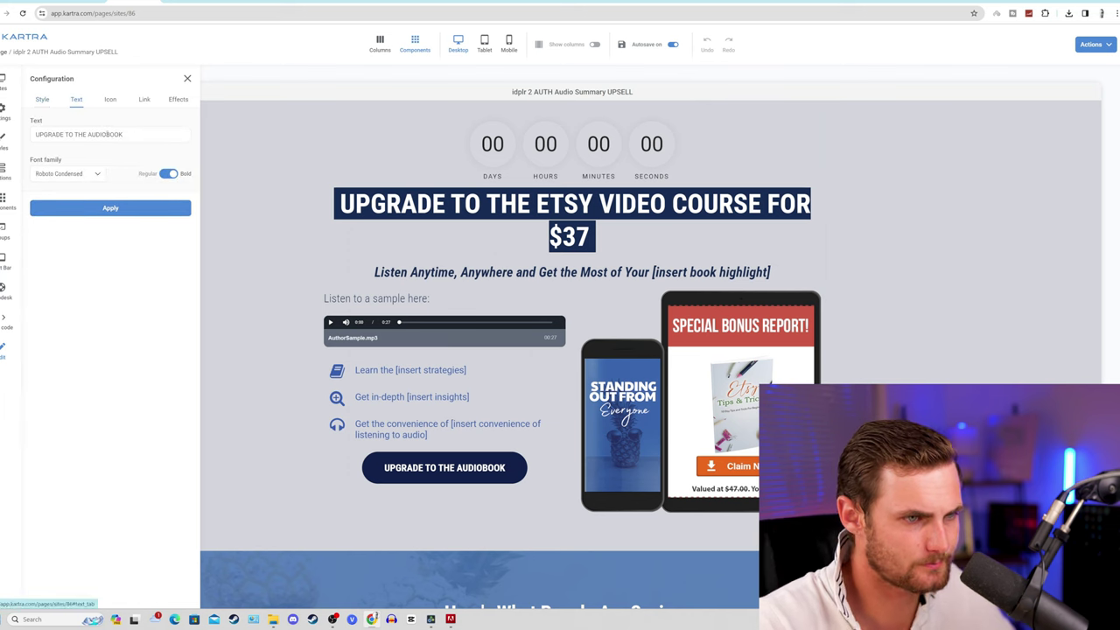
{"action": "left_click_drag", "start_coordinate": [124, 135], "coordinate": [83, 137]}
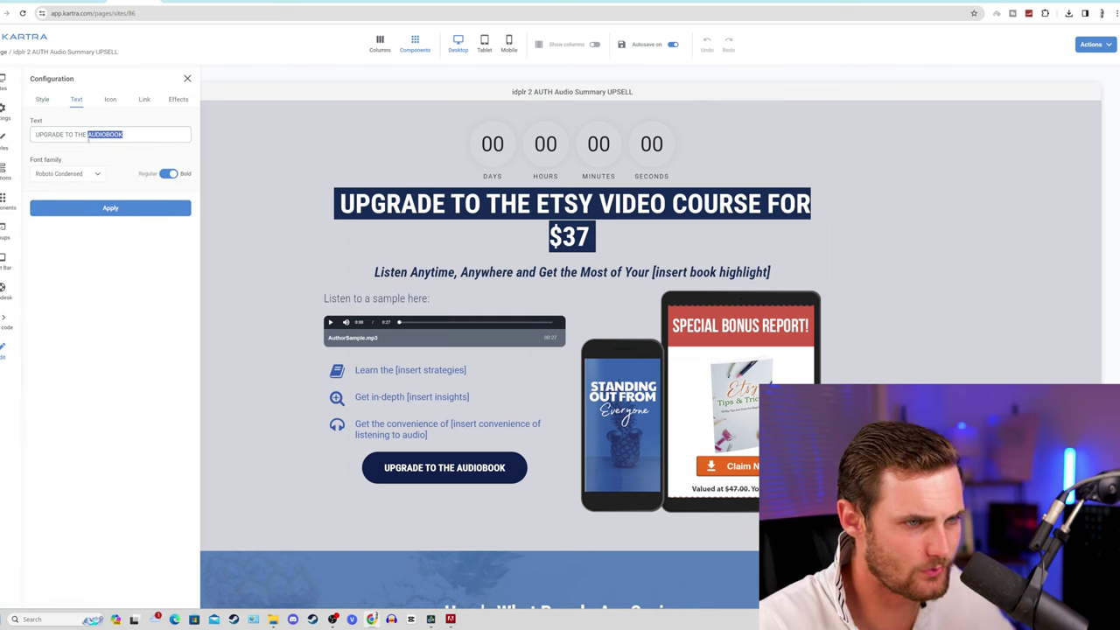
{"action": "type", "text": "ETSY VIDEO COURSE"}
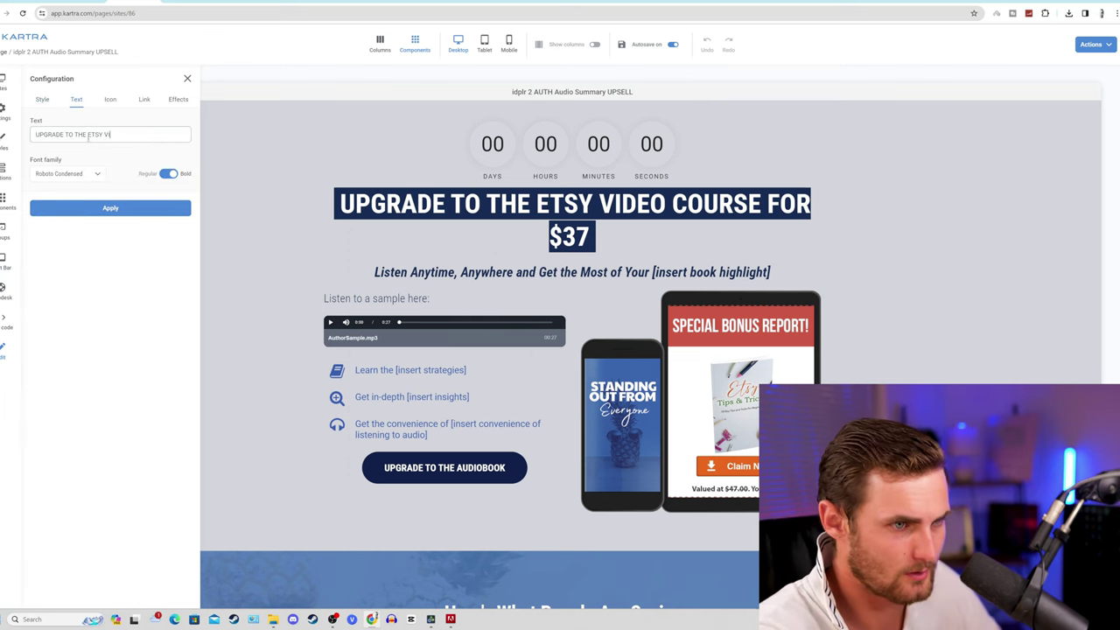
{"action": "left_click", "coordinate": [122, 209]}
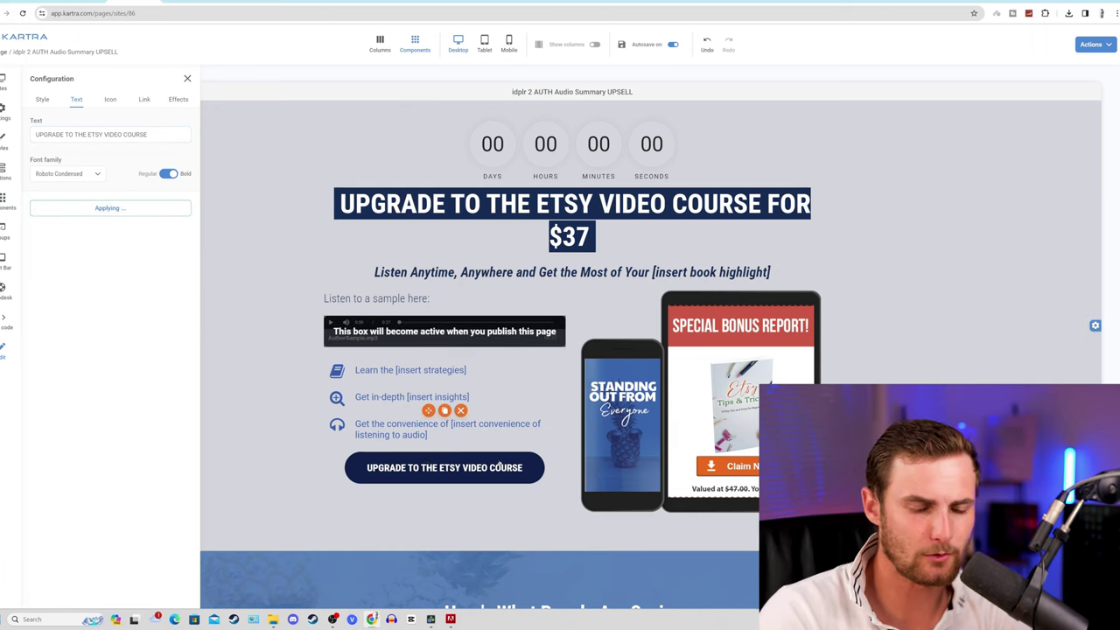
{"action": "left_click", "coordinate": [187, 77]}
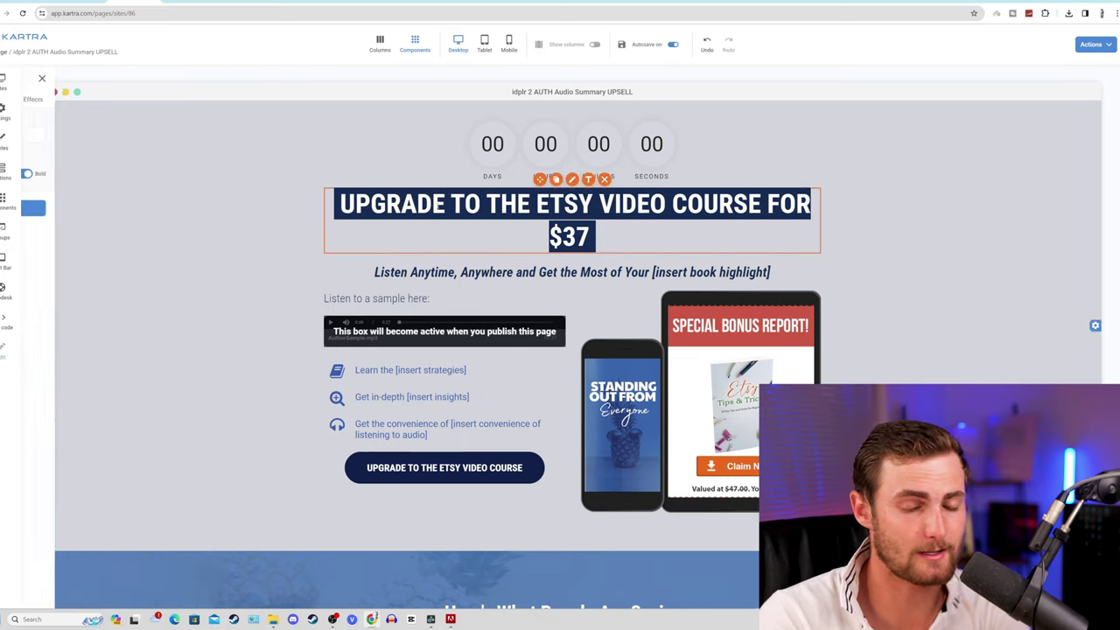
{"action": "scroll", "coordinate": [446, 180], "scroll_direction": "down", "scroll_amount": 2}
{"action": "scroll", "coordinate": [642, 212], "scroll_direction": "down", "scroll_amount": 6}
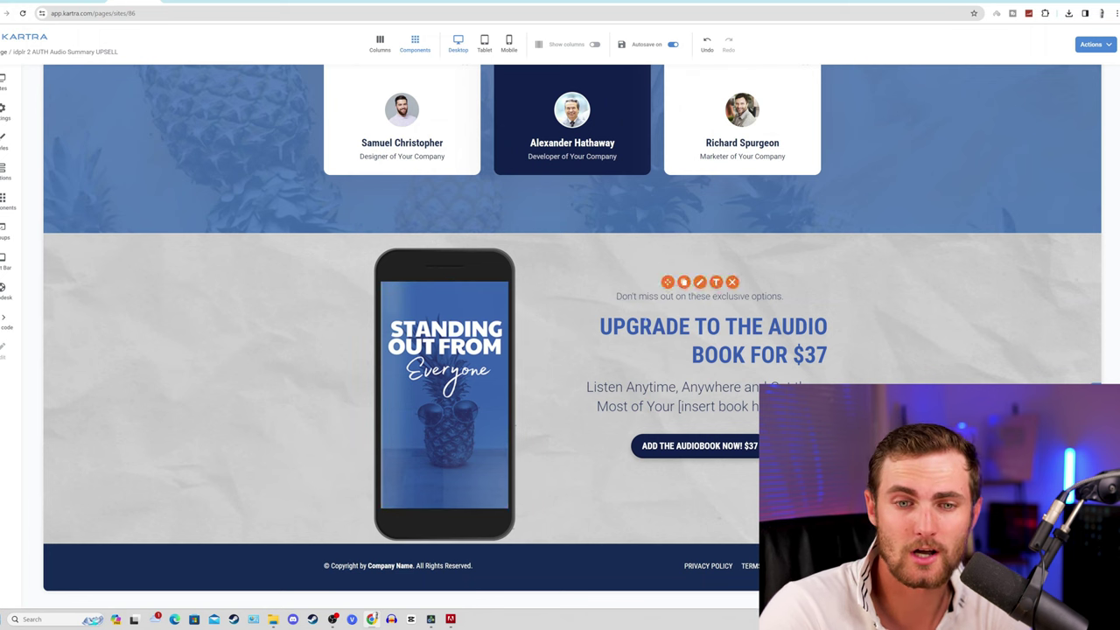
{"action": "mouse_move", "coordinate": [674, 352]}
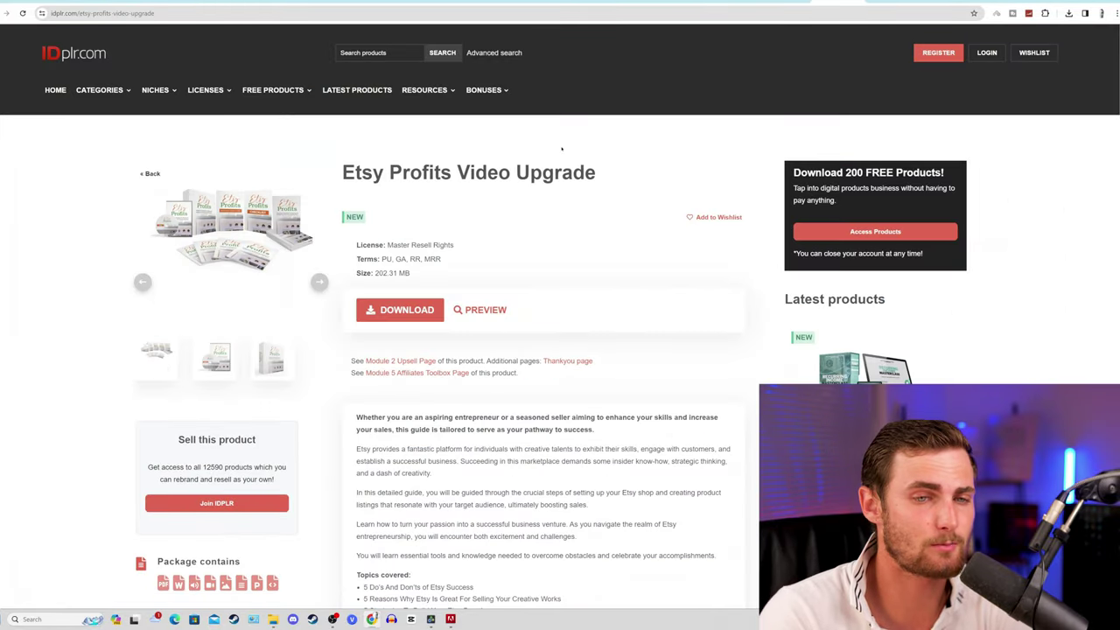
Review the Etsy Profits Video Upgrade description and topics on IDPLR, and the upsell page's testimonials and closing offer in Kartra
{"action": "scroll", "coordinate": [562, 149], "scroll_direction": "down", "scroll_amount": 5}
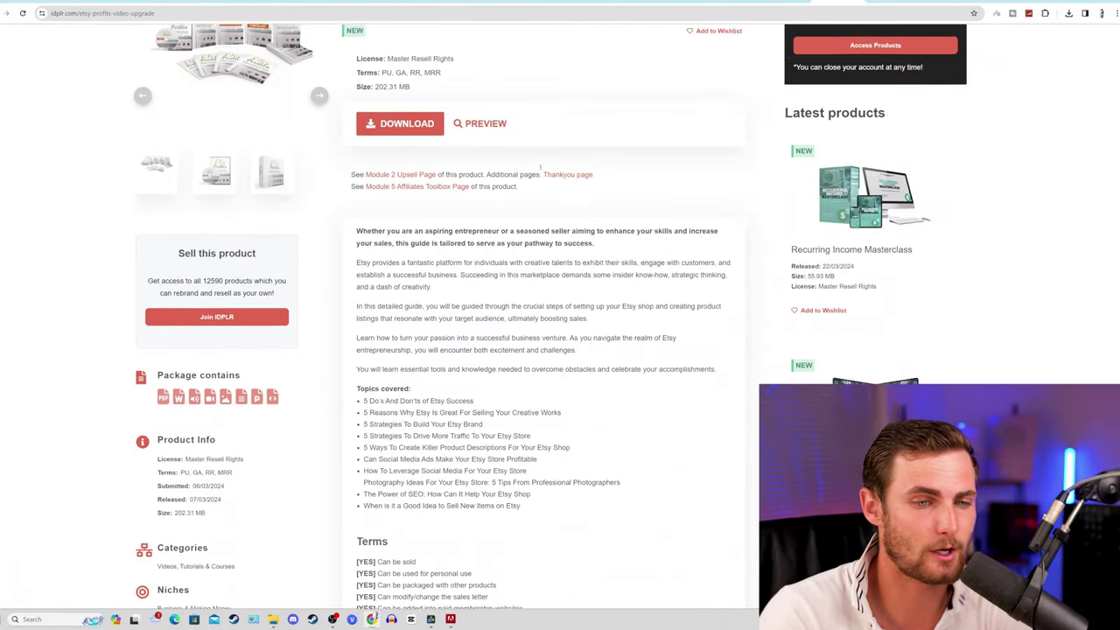
{"action": "left_click_drag", "start_coordinate": [390, 371], "coordinate": [385, 59]}
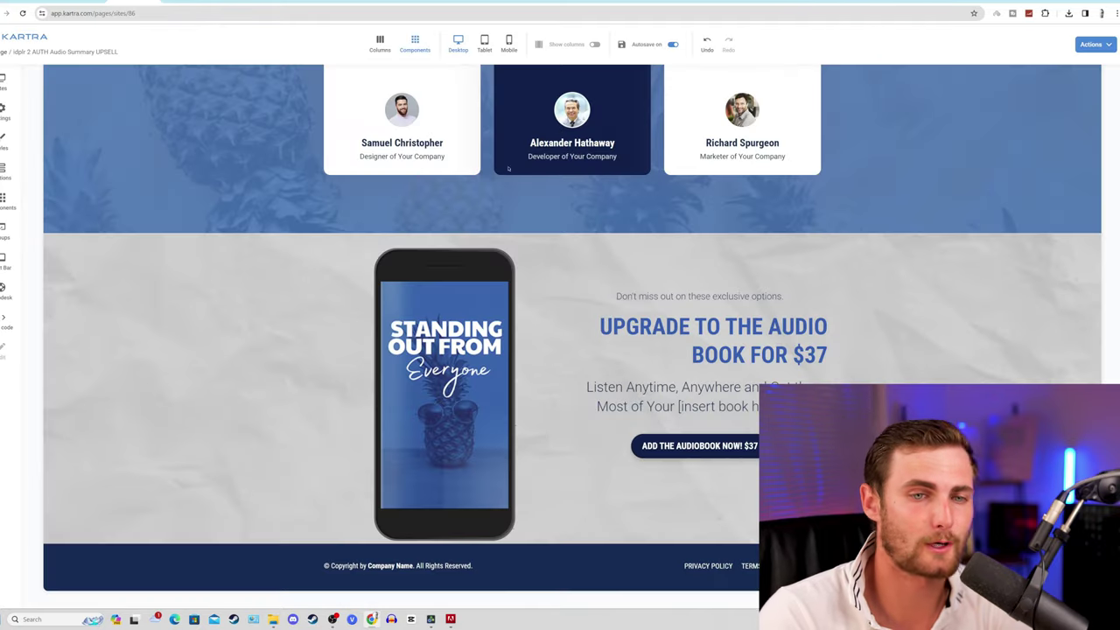
{"action": "scroll", "coordinate": [508, 169], "scroll_direction": "up", "scroll_amount": 6}
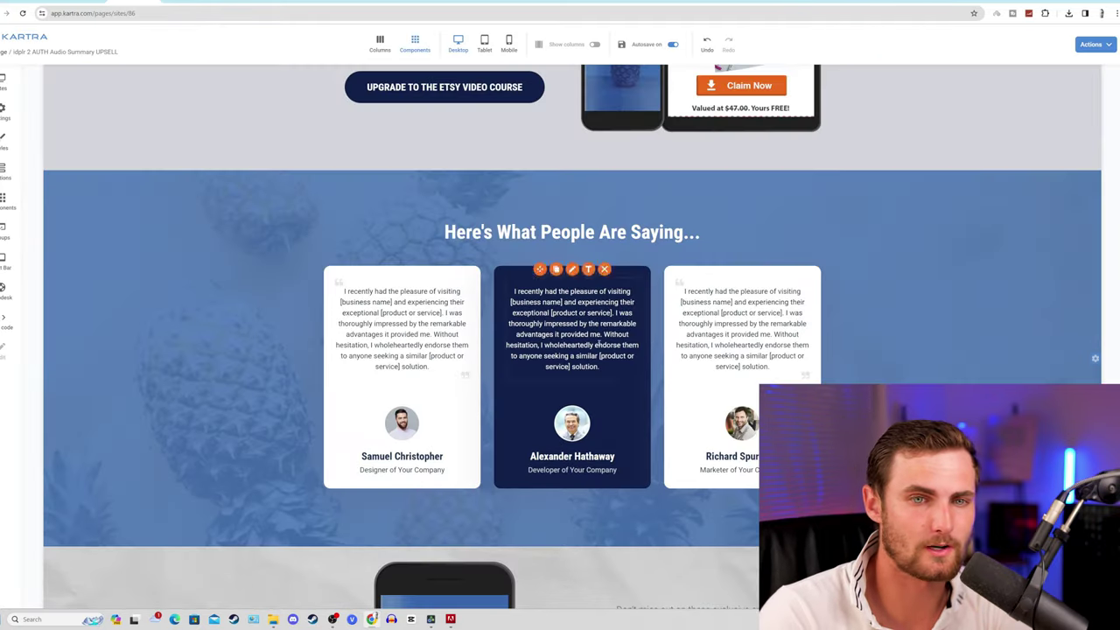
Publish the upsell page live with a direct page link, keeping the default Kartra domain and page address
{"action": "left_click", "coordinate": [1094, 44]}
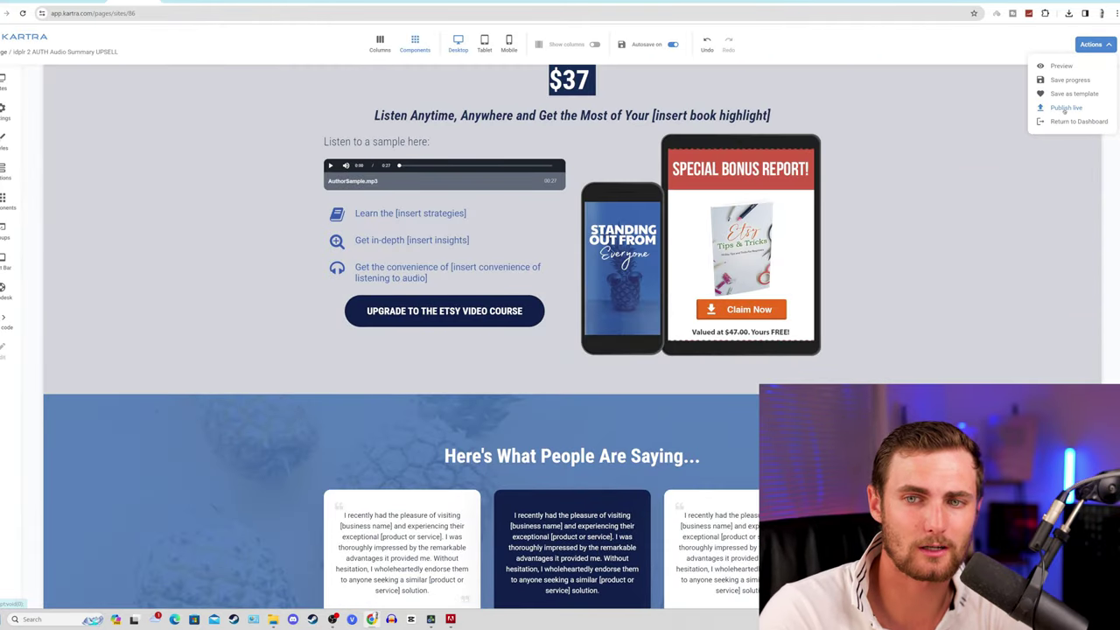
{"action": "left_click", "coordinate": [1065, 107]}
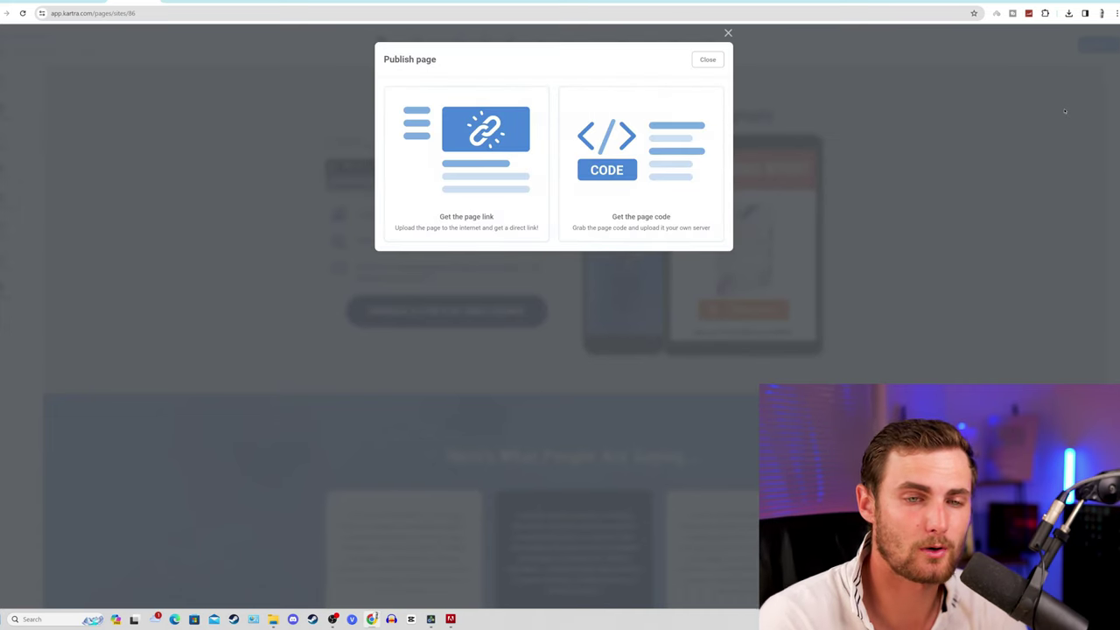
{"action": "left_click", "coordinate": [507, 140]}
{"action": "left_click", "coordinate": [491, 285]}
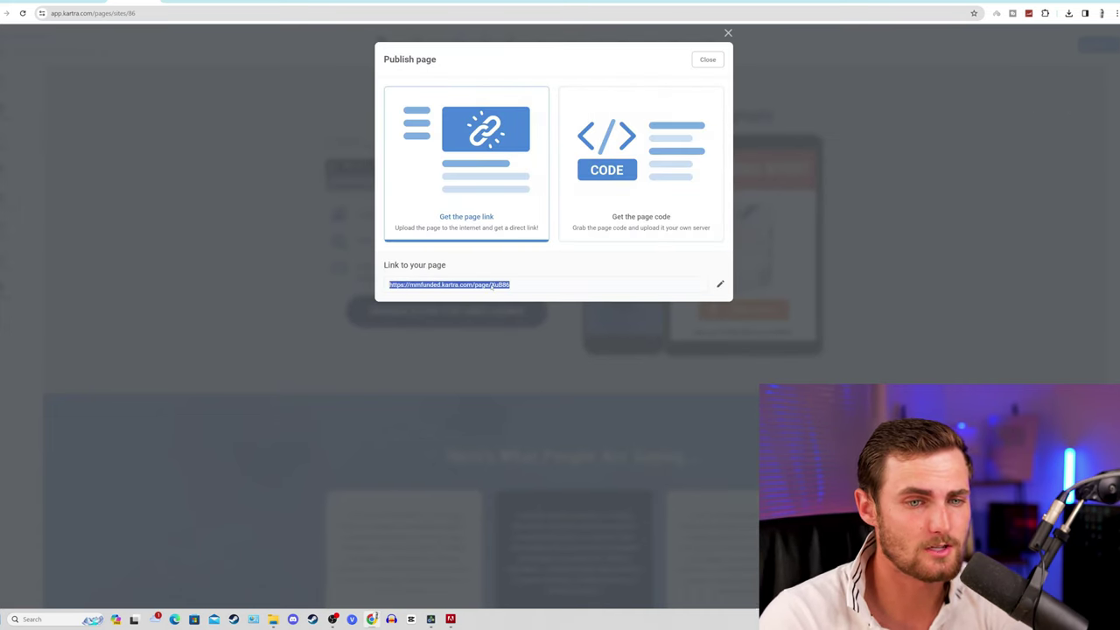
{"action": "left_click", "coordinate": [720, 283]}
{"action": "left_click", "coordinate": [567, 286]}
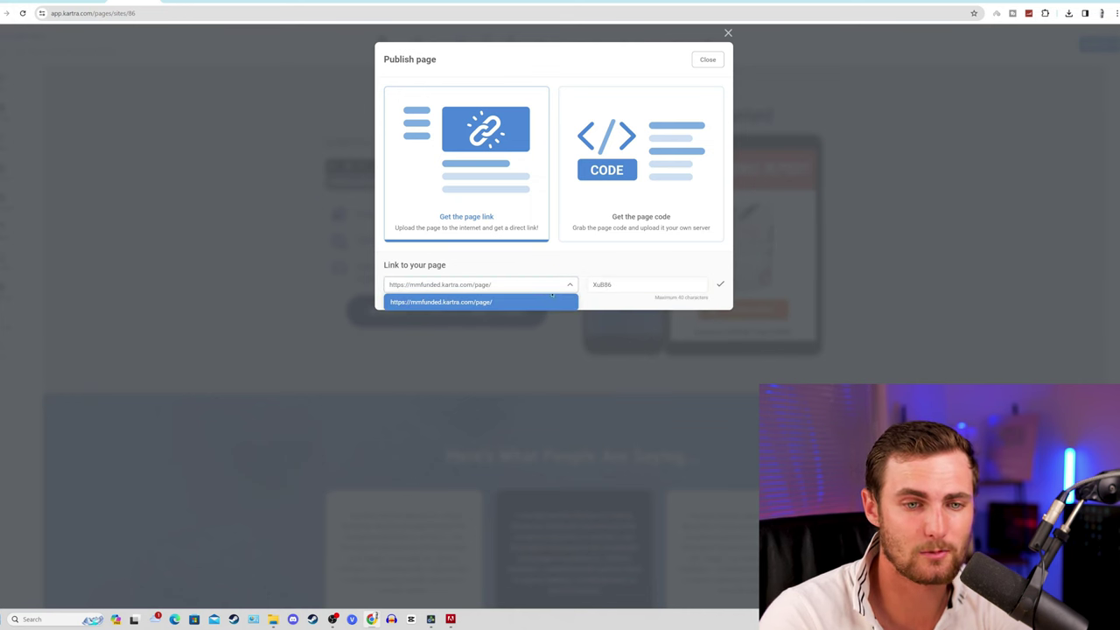
{"action": "left_click", "coordinate": [538, 301]}
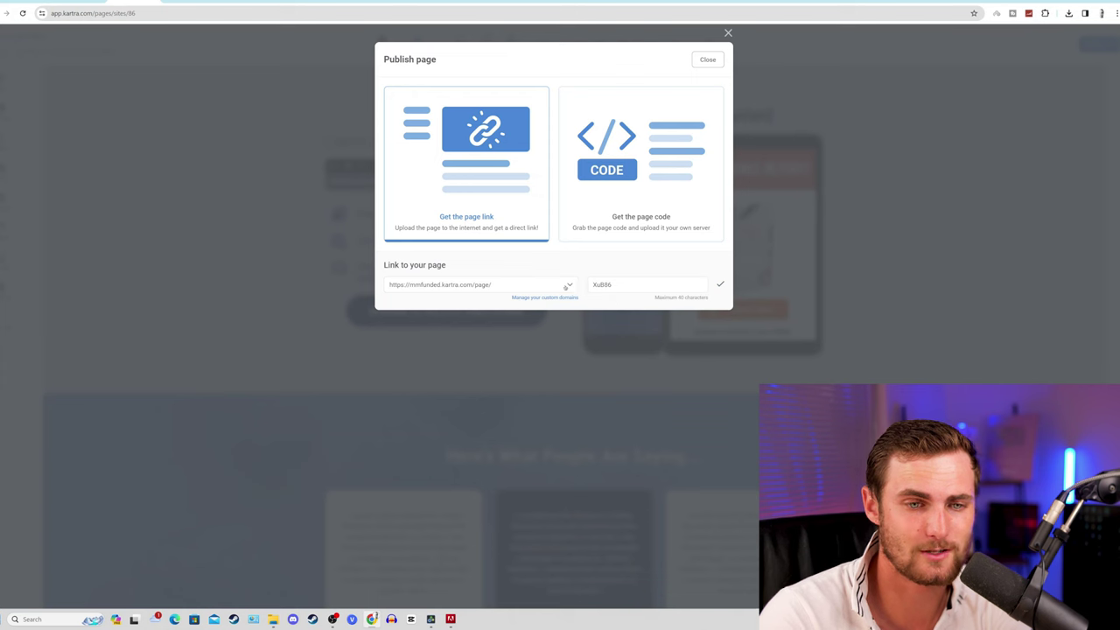
{"action": "left_click", "coordinate": [565, 287]}
{"action": "left_click", "coordinate": [619, 282]}
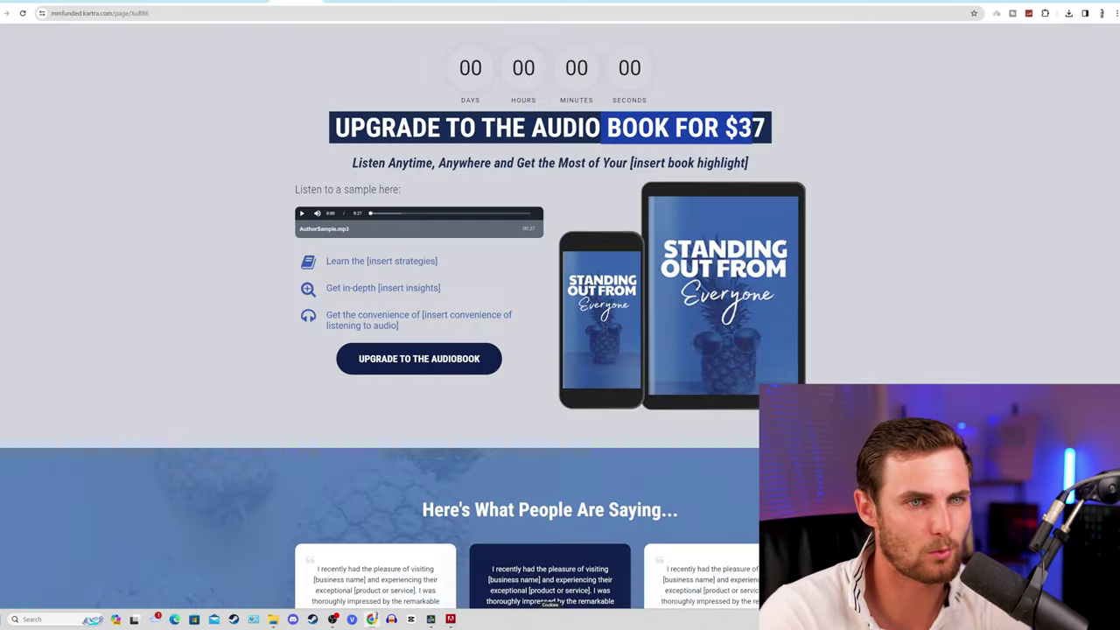
Reload the live upsell page, test the checkout form behind its "UPGRADE TO THE ETSY VIDEO COURSE" button, and close the form
{"action": "right_click", "coordinate": [219, 70]}
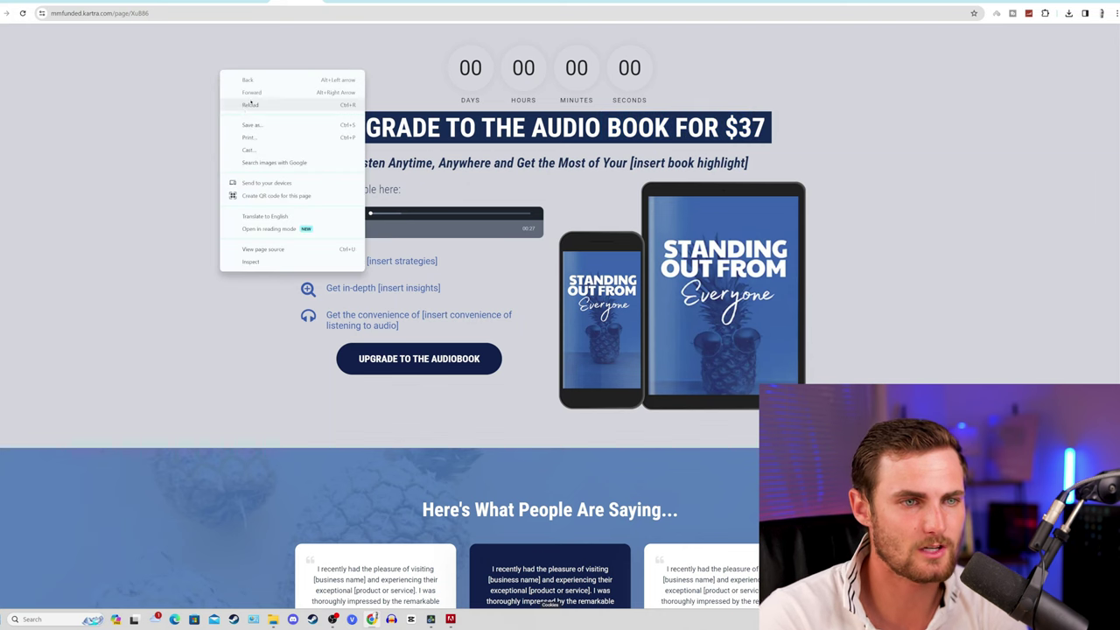
{"action": "left_click", "coordinate": [358, 96]}
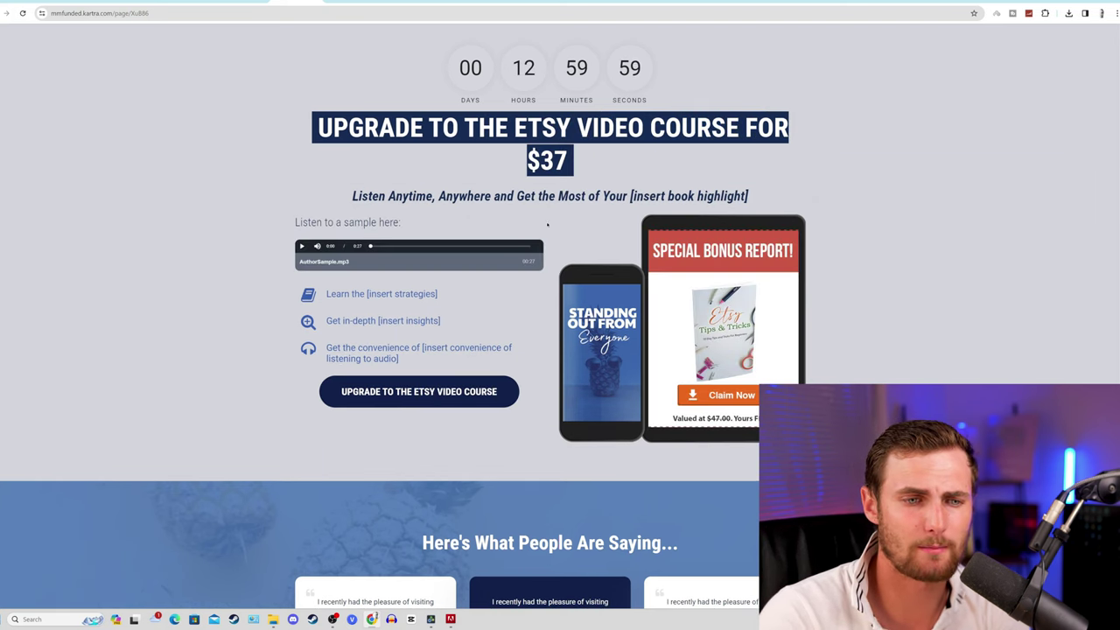
{"action": "left_click", "coordinate": [419, 392]}
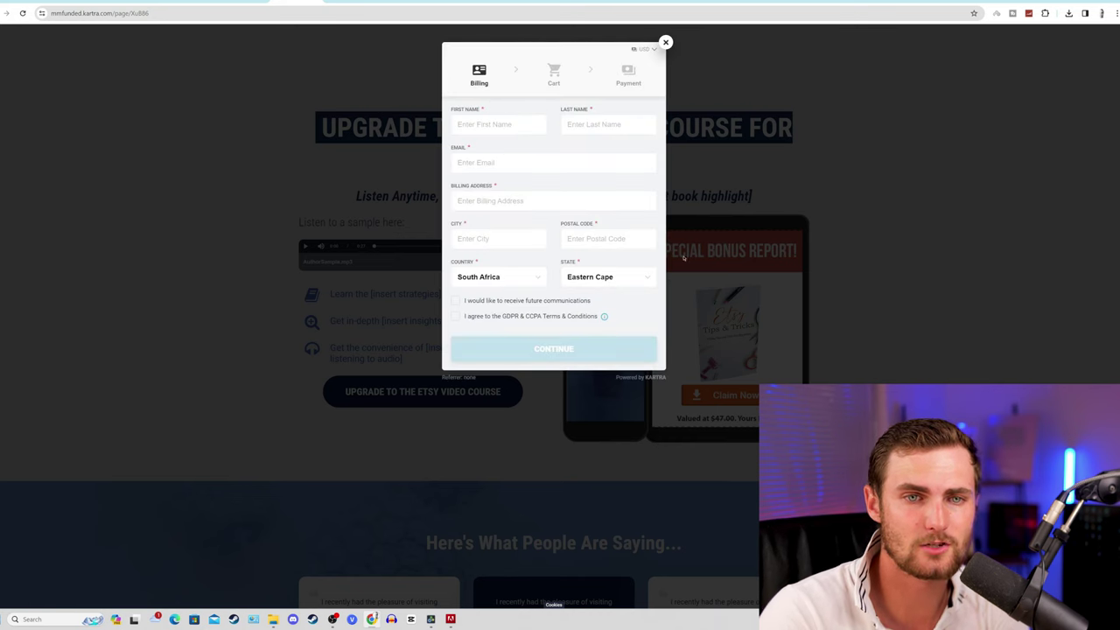
{"action": "left_click", "coordinate": [665, 43]}
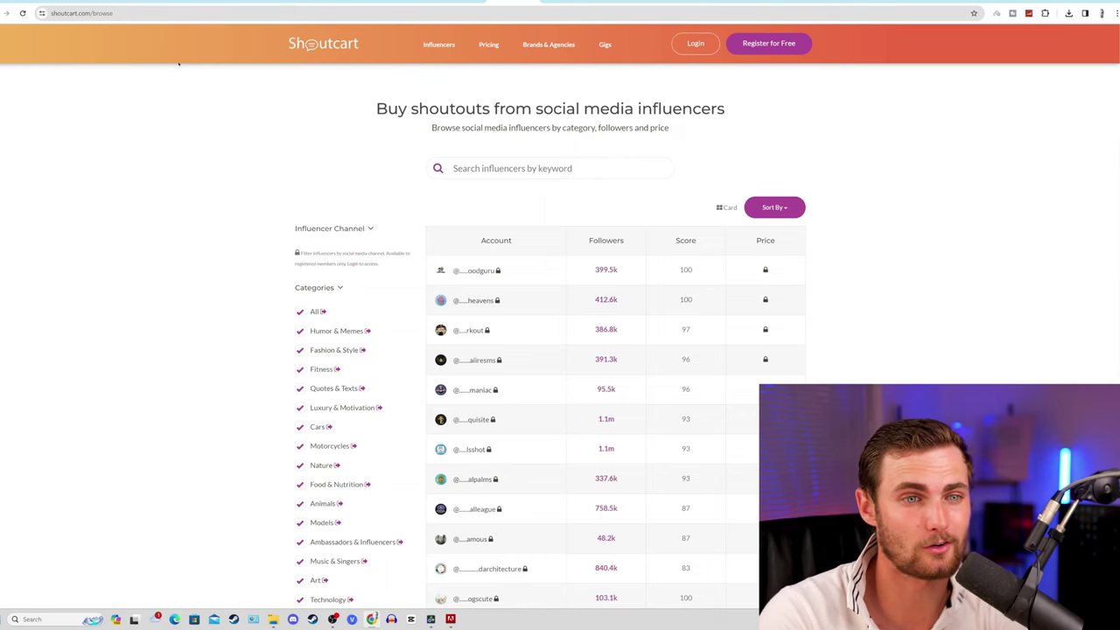
Browse the social media influencers on Shoutcart and narrow the list to the Entrepreneurship category
{"action": "left_click", "coordinate": [127, 13]}
{"action": "left_click", "coordinate": [169, 77]}
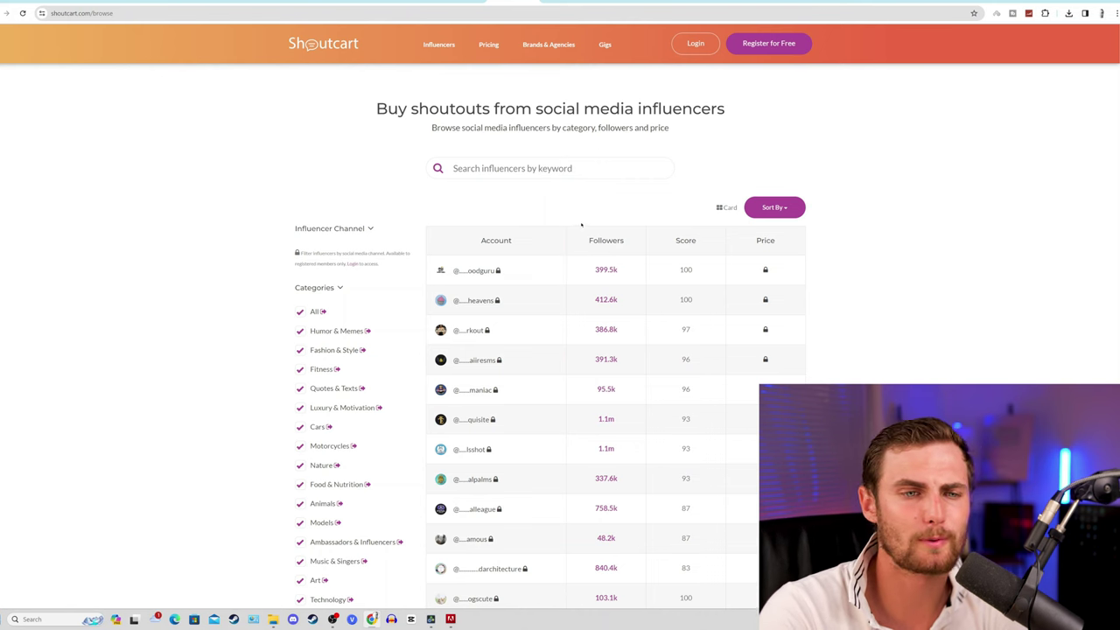
{"action": "scroll", "coordinate": [524, 215], "scroll_direction": "down", "scroll_amount": 3}
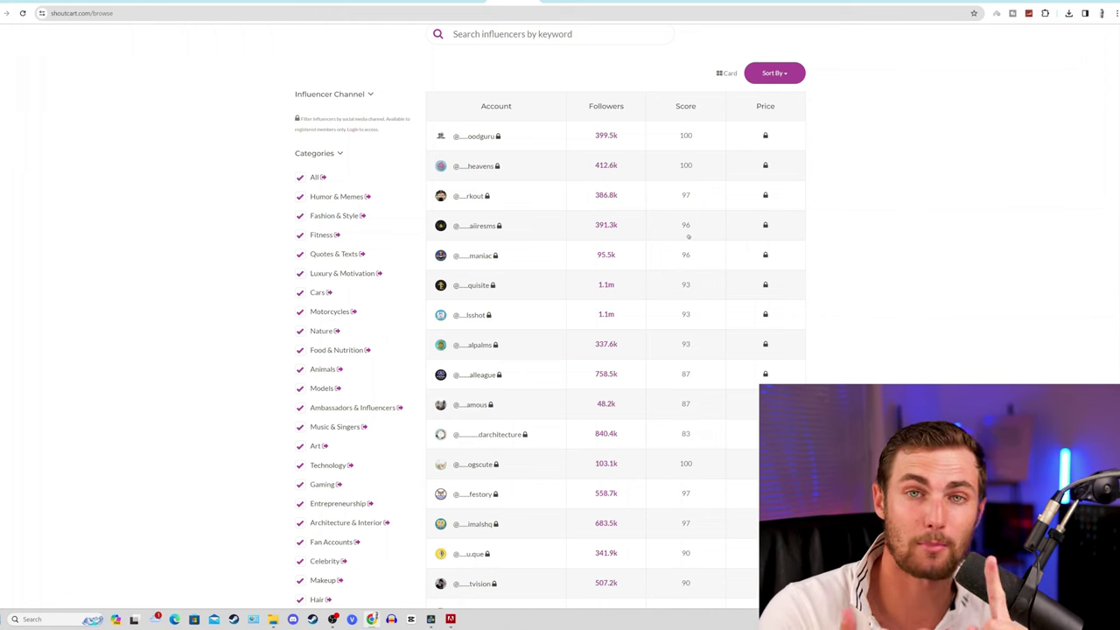
{"action": "scroll", "coordinate": [709, 197], "scroll_direction": "up", "scroll_amount": 3}
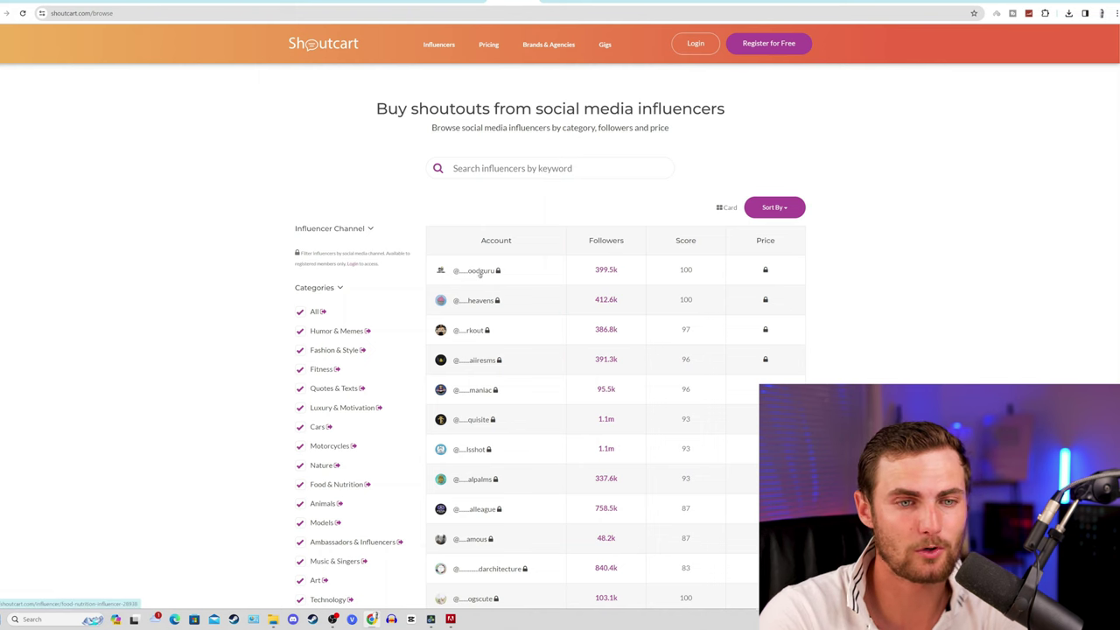
{"action": "scroll", "coordinate": [368, 274], "scroll_direction": "down", "scroll_amount": 4}
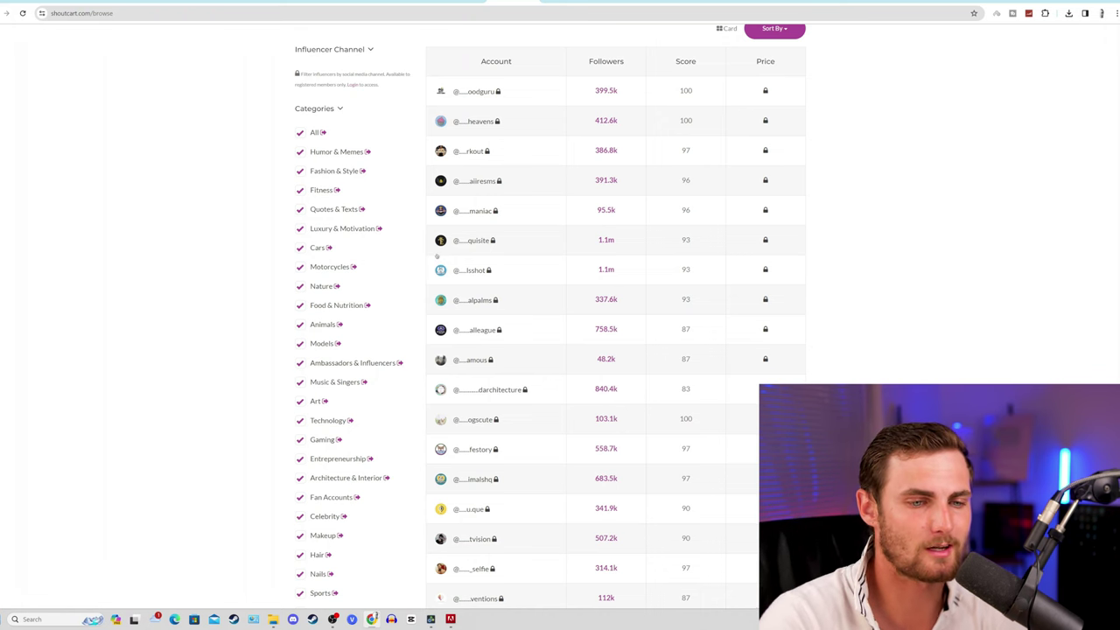
{"action": "scroll", "coordinate": [403, 267], "scroll_direction": "down", "scroll_amount": 3}
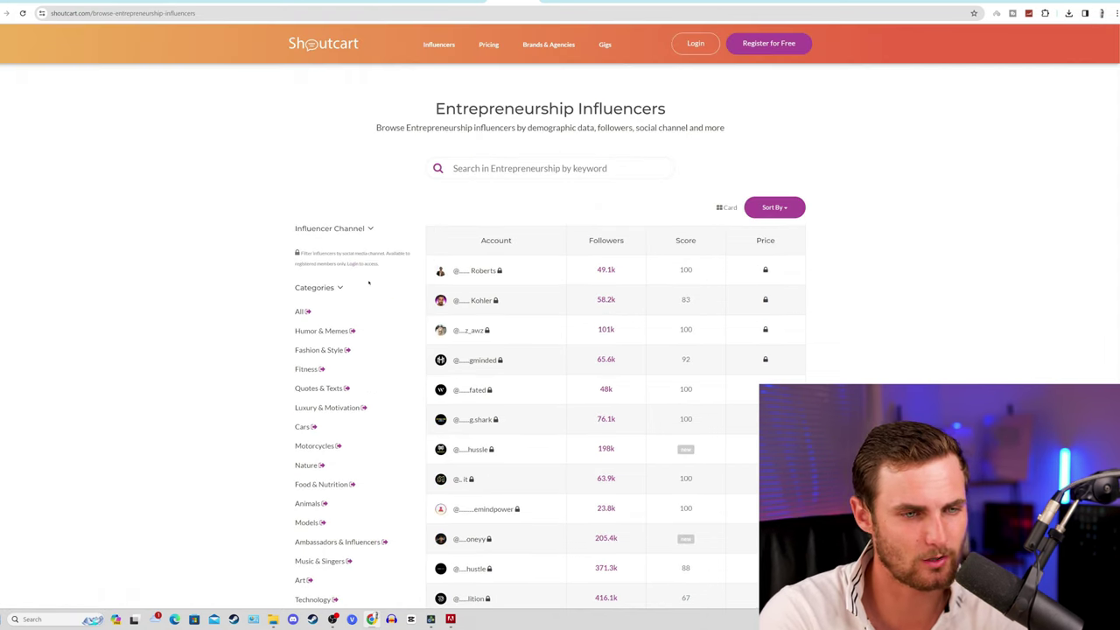
Examine the profiles and collaboration options of the first and third Entrepreneurship influencers, including the third one's 24hr story
{"action": "left_click", "coordinate": [493, 272]}
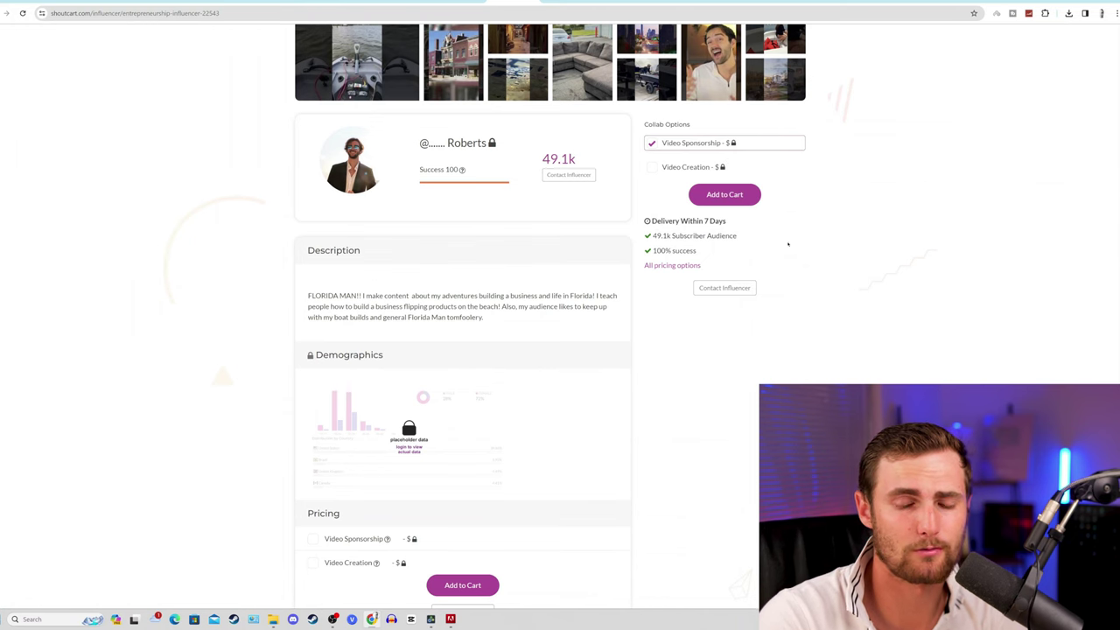
{"action": "scroll", "coordinate": [788, 244], "scroll_direction": "up", "scroll_amount": 1}
{"action": "key", "text": "alt+Left"}
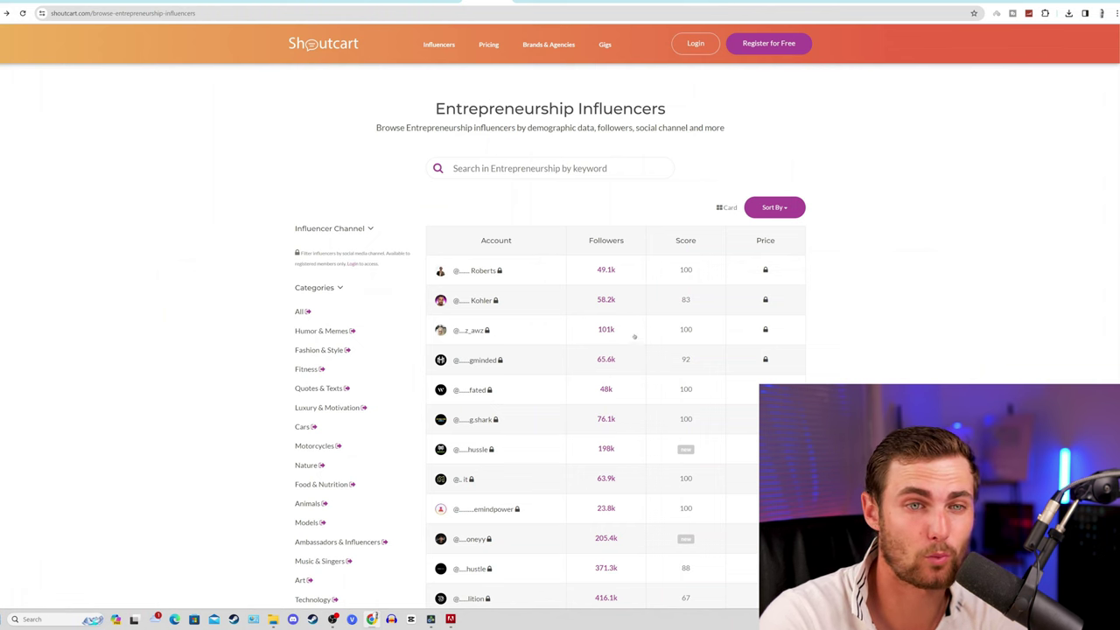
{"action": "left_click", "coordinate": [761, 329]}
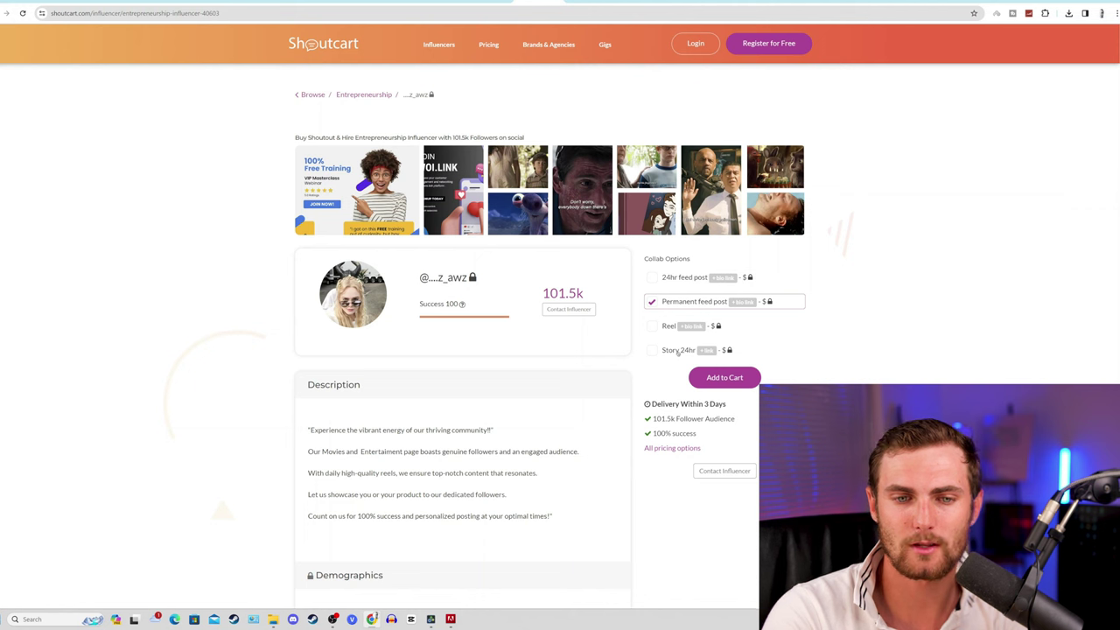
{"action": "left_click", "coordinate": [678, 351]}
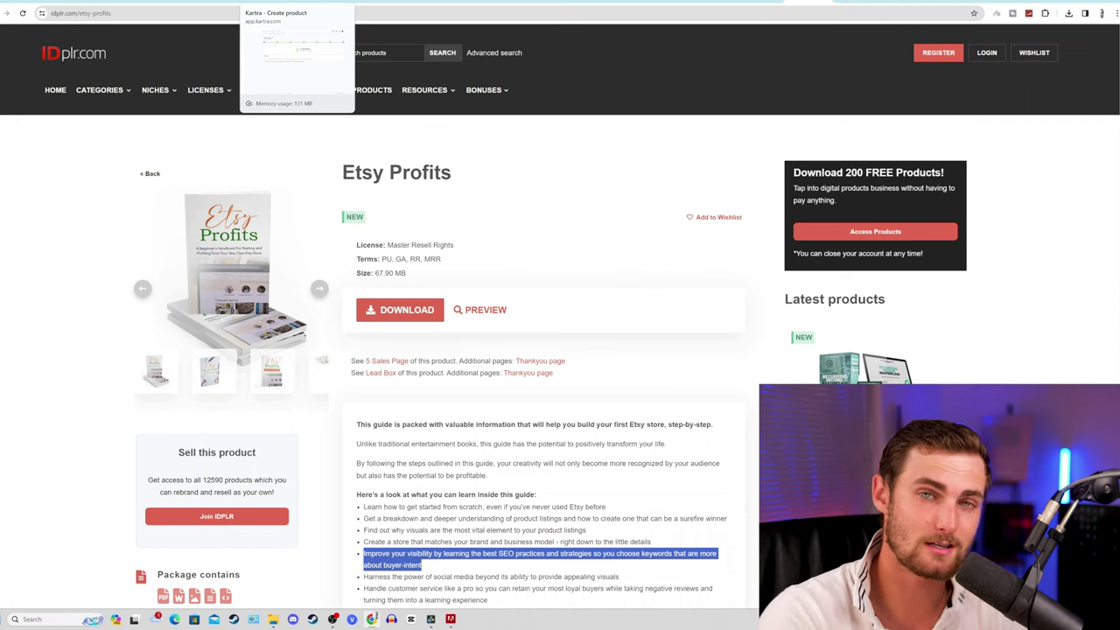
Revisit the opt-in and upsell pages in the Kartra editor, closing the upsell page's publish dialog
{"action": "key", "text": "ctrl+Tab"}
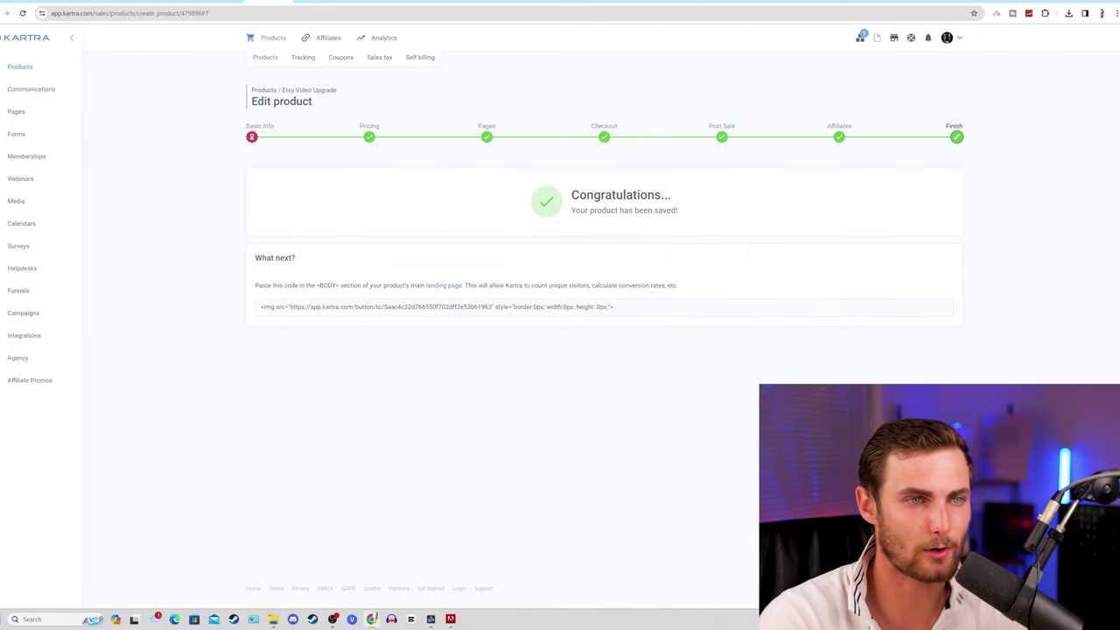
{"action": "key", "text": "ctrl+Tab"}
{"action": "key", "text": "ctrl+Tab"}
{"action": "key", "text": "ctrl+Tab"}
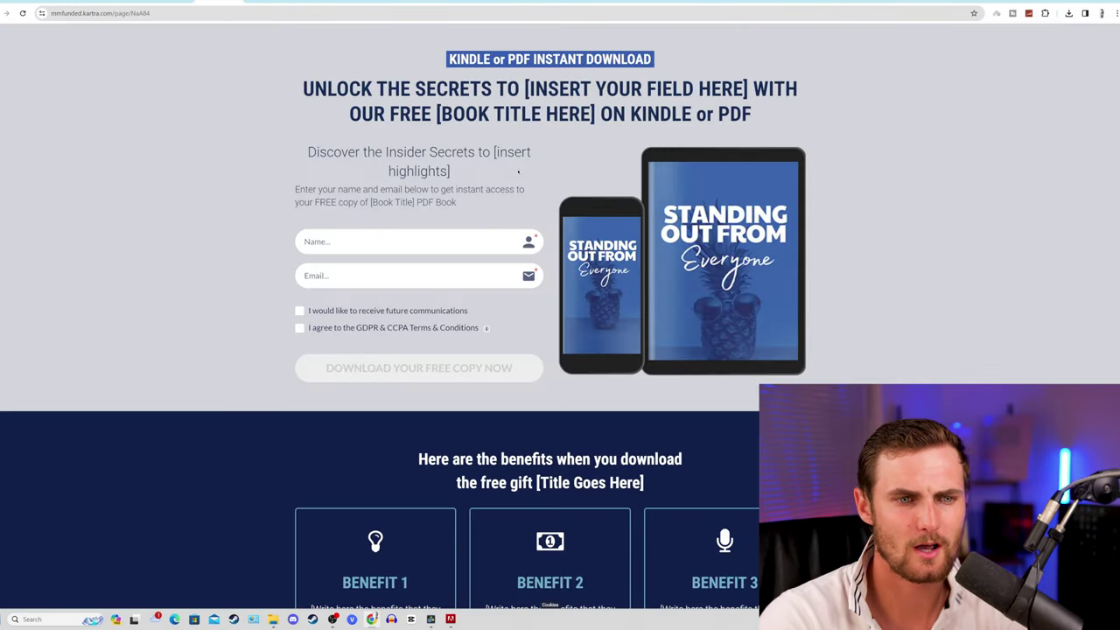
{"action": "key", "text": "ctrl+Tab"}
{"action": "key", "text": "ctrl+Tab"}
{"action": "key", "text": "ctrl+Tab"}
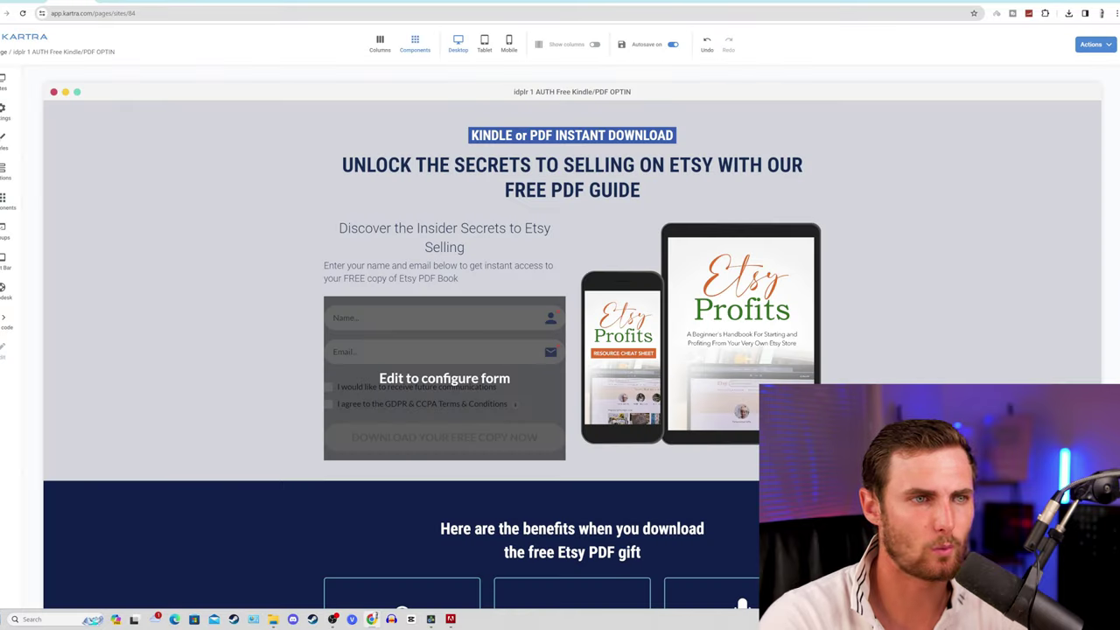
{"action": "key", "text": "ctrl+shift+Tab"}
{"action": "left_click", "coordinate": [709, 60]}
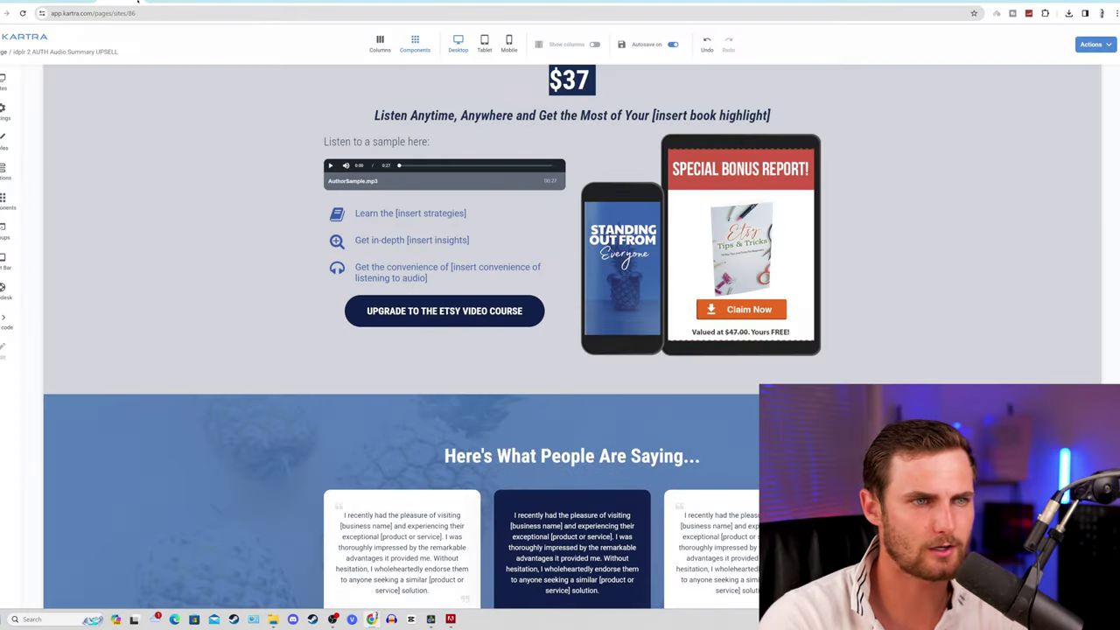
{"action": "scroll", "coordinate": [454, 418], "scroll_direction": "up", "scroll_amount": 2}
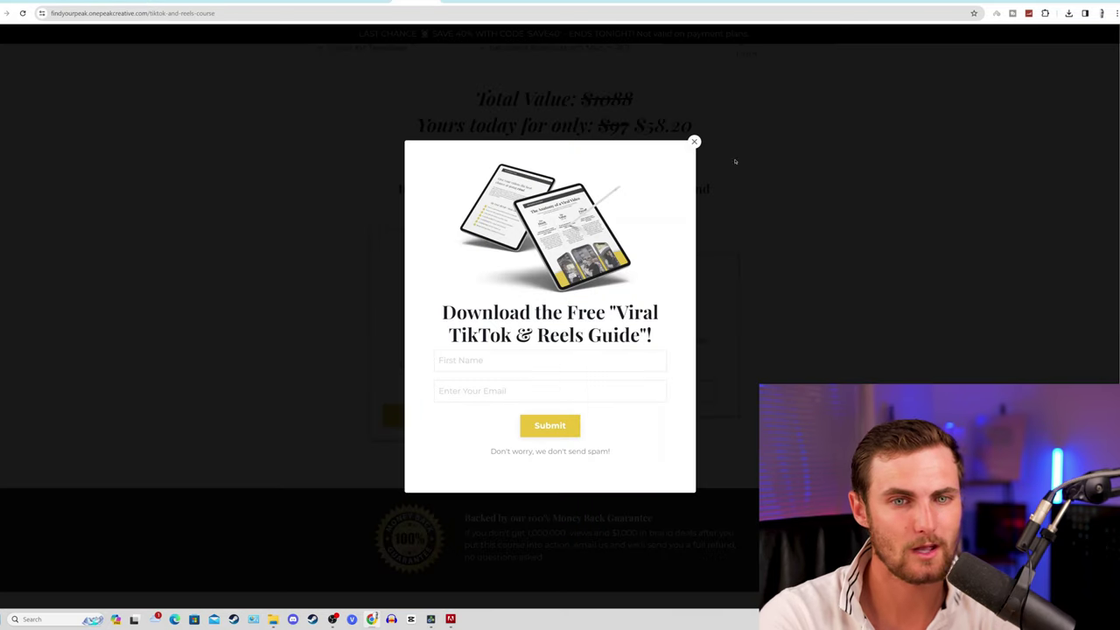
Dismiss the free guide pop-up and examine the TikTok & Reels course sales page from its headline video to the enrolment offer
{"action": "left_click", "coordinate": [694, 142]}
{"action": "scroll", "coordinate": [882, 340], "scroll_direction": "up", "scroll_amount": 20}
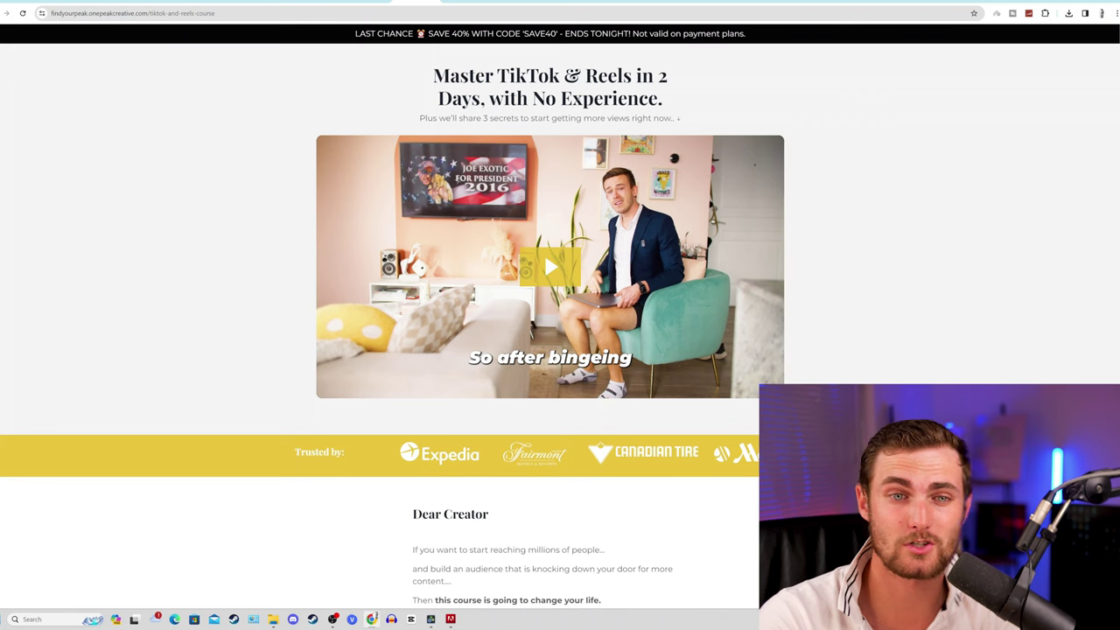
{"action": "scroll", "coordinate": [617, 138], "scroll_direction": "down", "scroll_amount": 4}
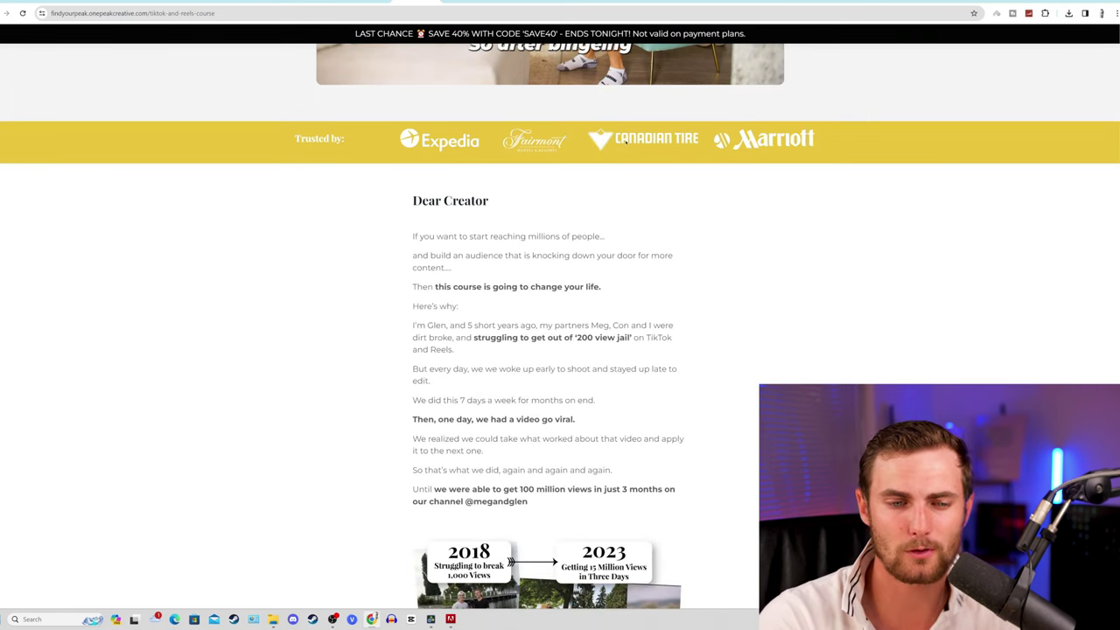
{"action": "scroll", "coordinate": [617, 138], "scroll_direction": "down", "scroll_amount": 4}
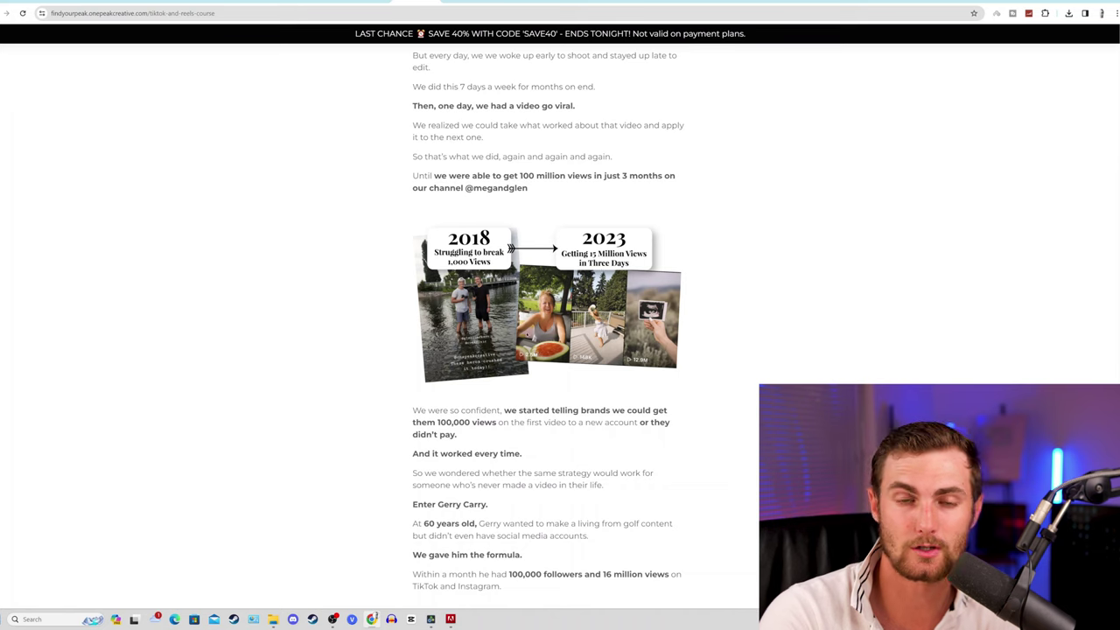
{"action": "scroll", "coordinate": [560, 262], "scroll_direction": "down", "scroll_amount": 15}
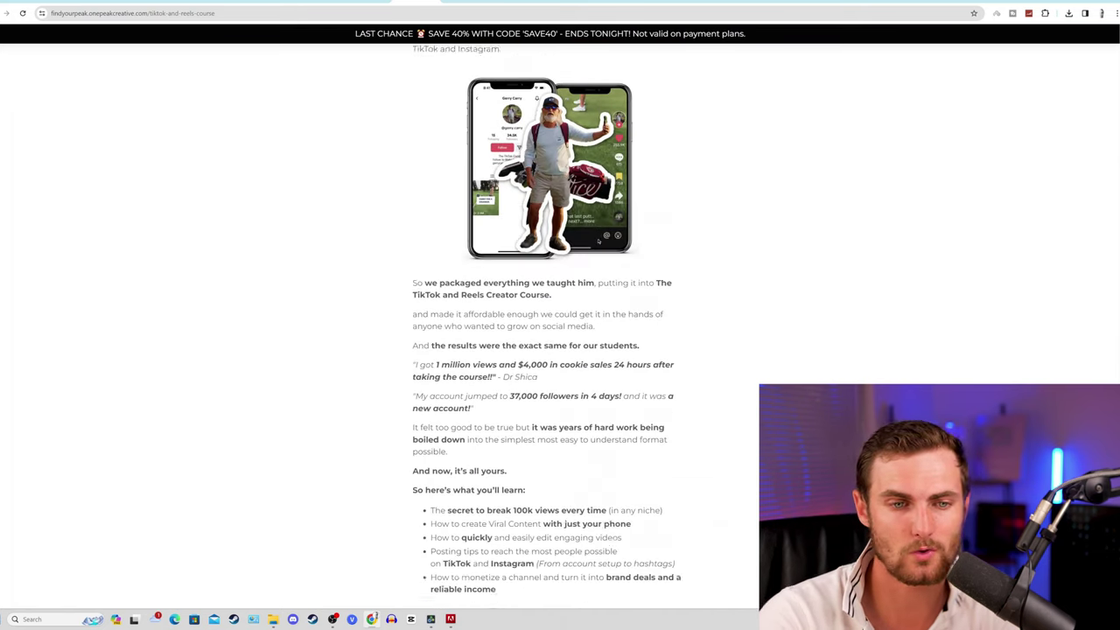
{"action": "scroll", "coordinate": [671, 219], "scroll_direction": "down", "scroll_amount": 5}
{"action": "scroll", "coordinate": [705, 224], "scroll_direction": "up", "scroll_amount": 1}
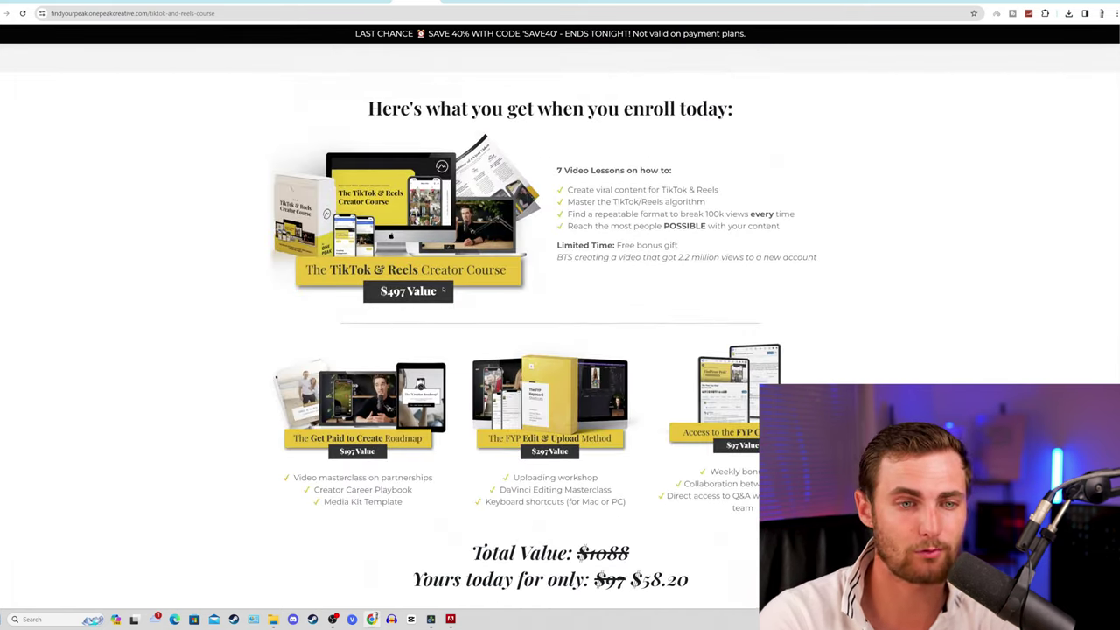